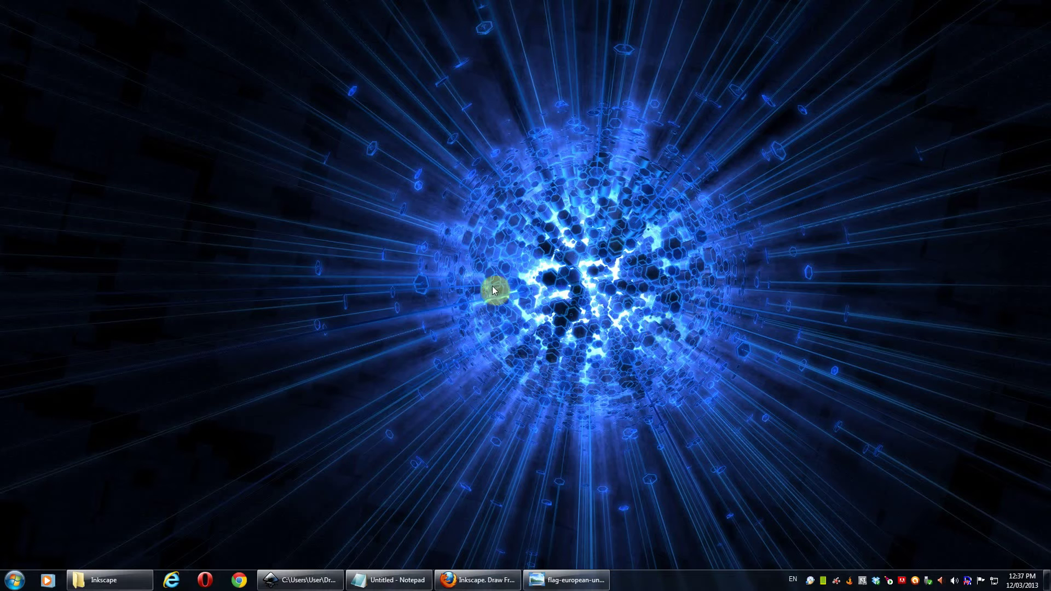
- Switch to Inkscape, create a new document from the default template and maximize its window
click(288, 583)
drag(753, 276, 755, 264)
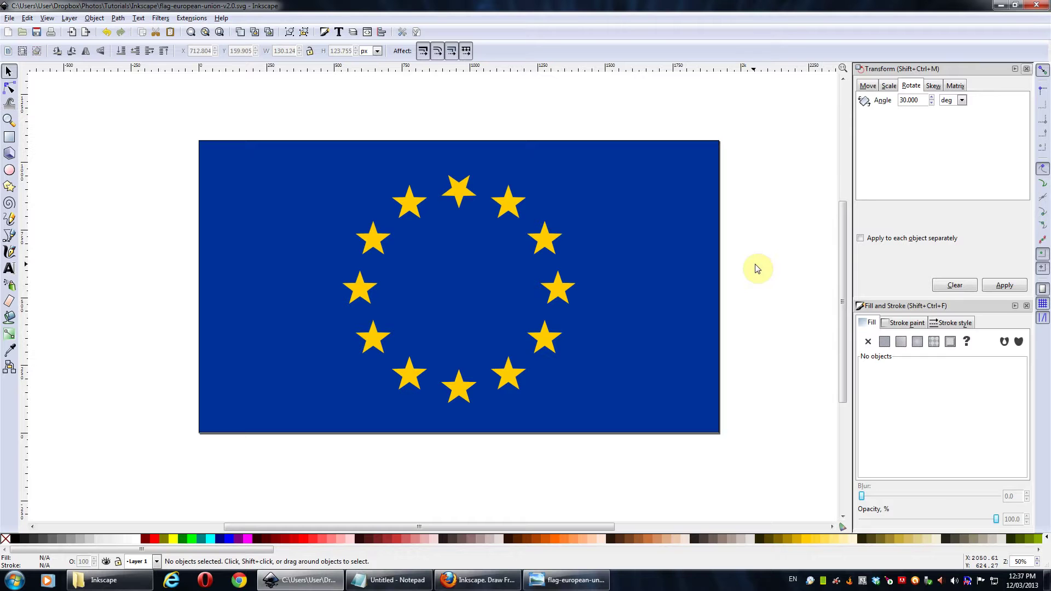
click(7, 21)
mouse_move(9, 32)
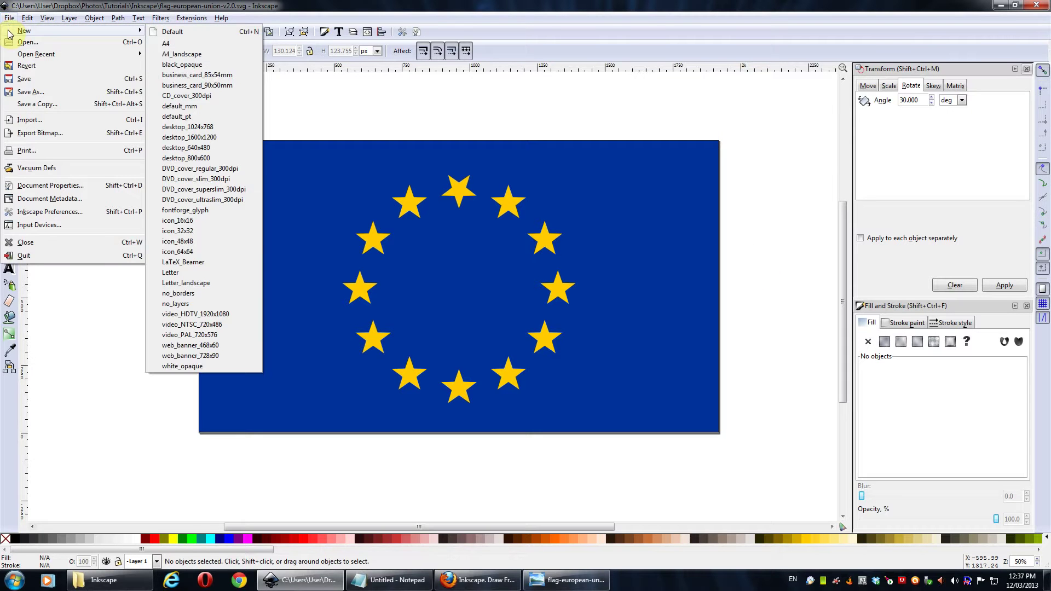
click(167, 33)
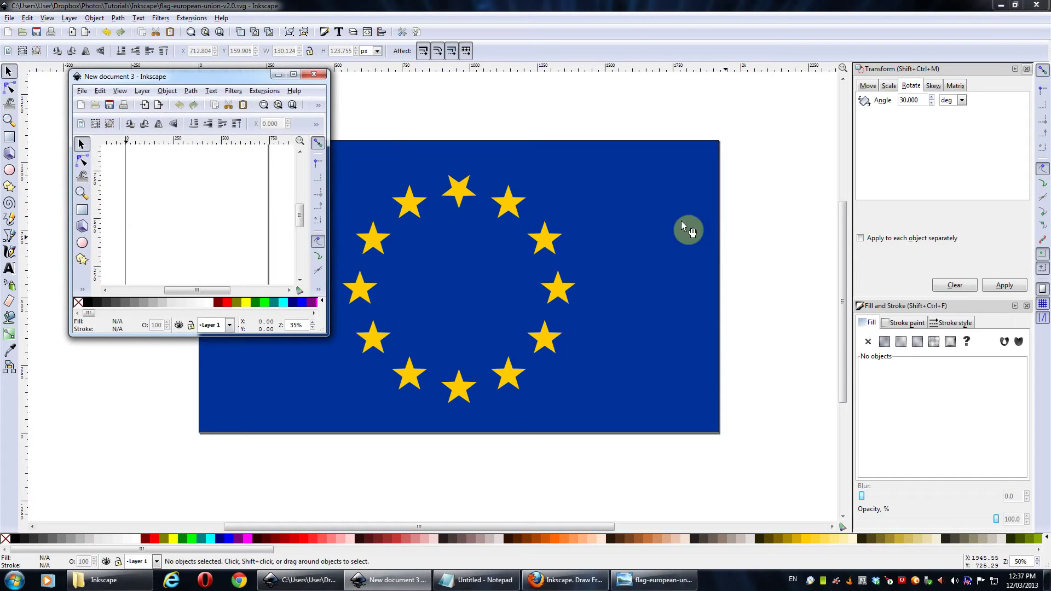
drag(197, 78, 524, 197)
click(605, 193)
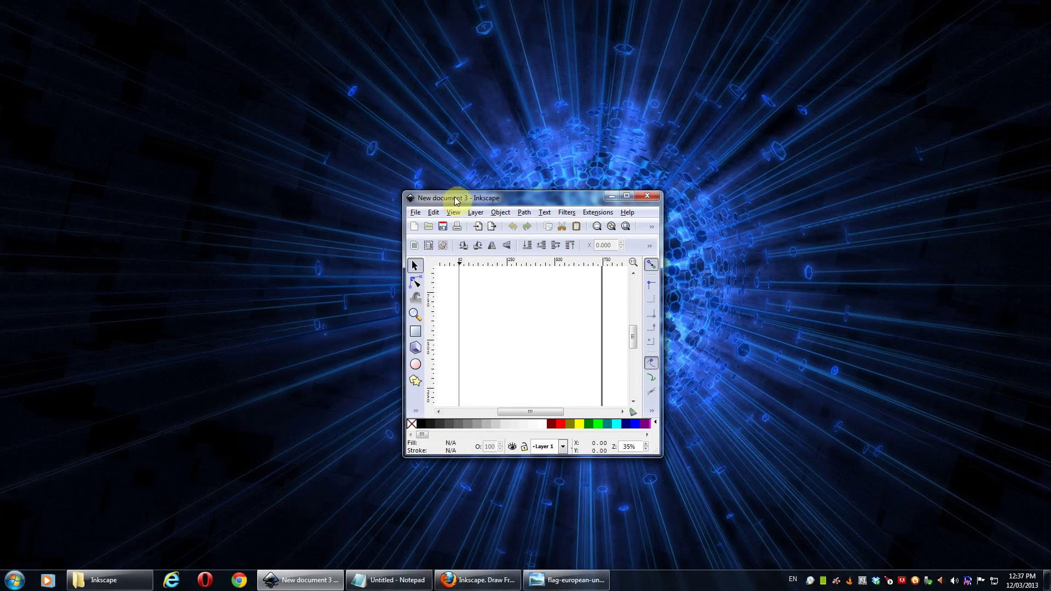
double_click(454, 201)
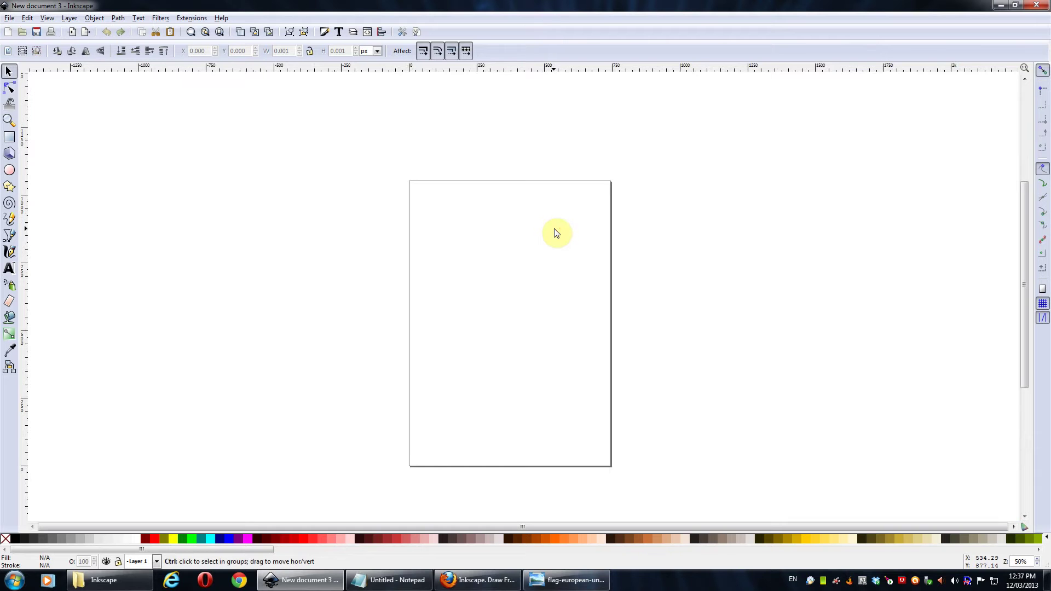
- Open the document properties and set the page orientation to landscape
scroll(543, 219, up, 2)
scroll(542, 214, down, 3)
click(9, 18)
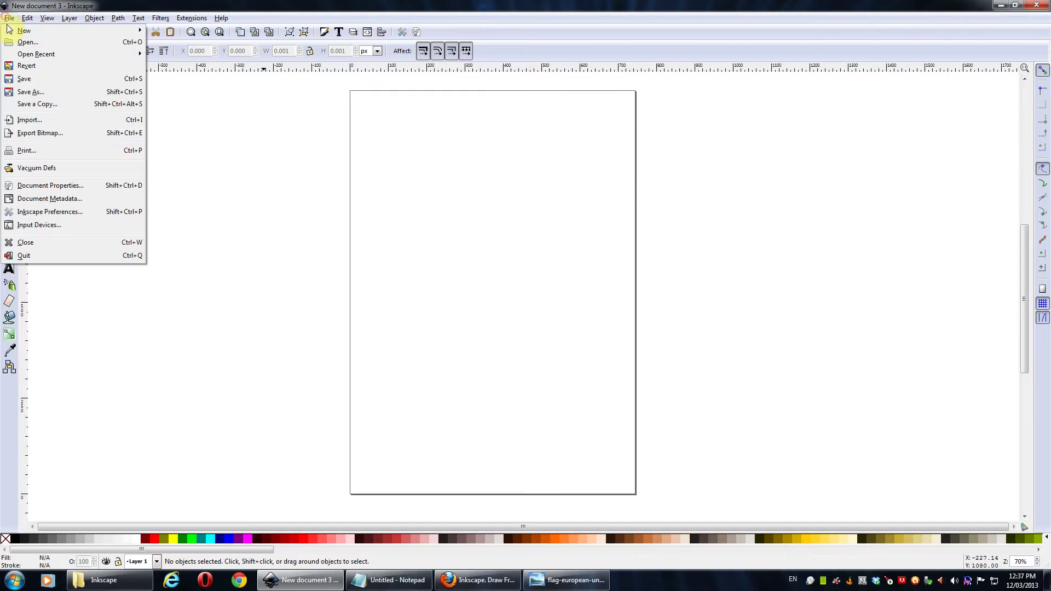
click(35, 187)
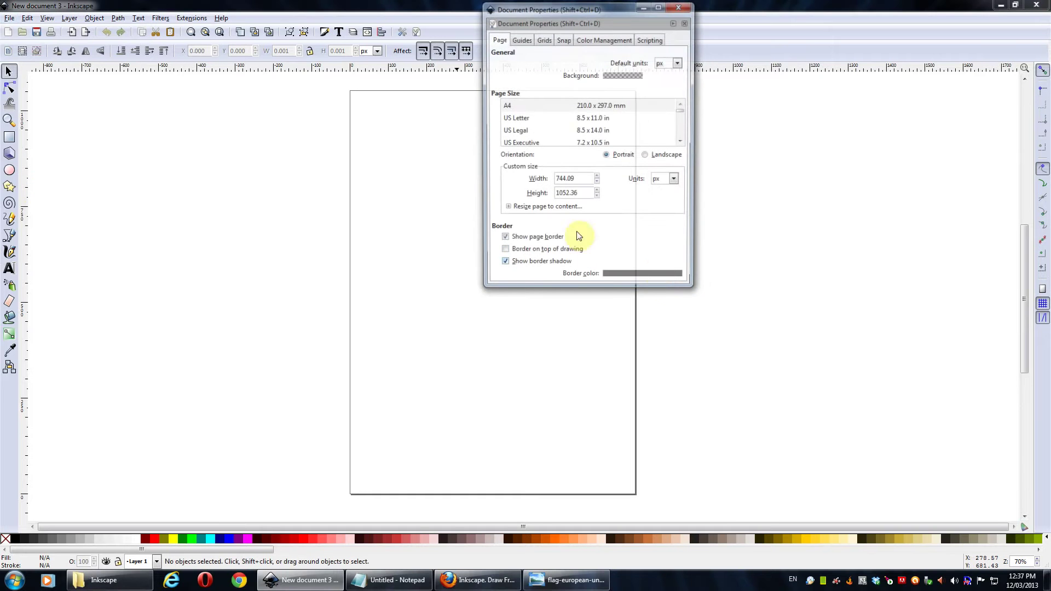
click(551, 8)
drag(633, 43, 728, 123)
click(824, 271)
- Set the custom page size to 1920 px wide and 1080 px high, and close the document properties
click(761, 294)
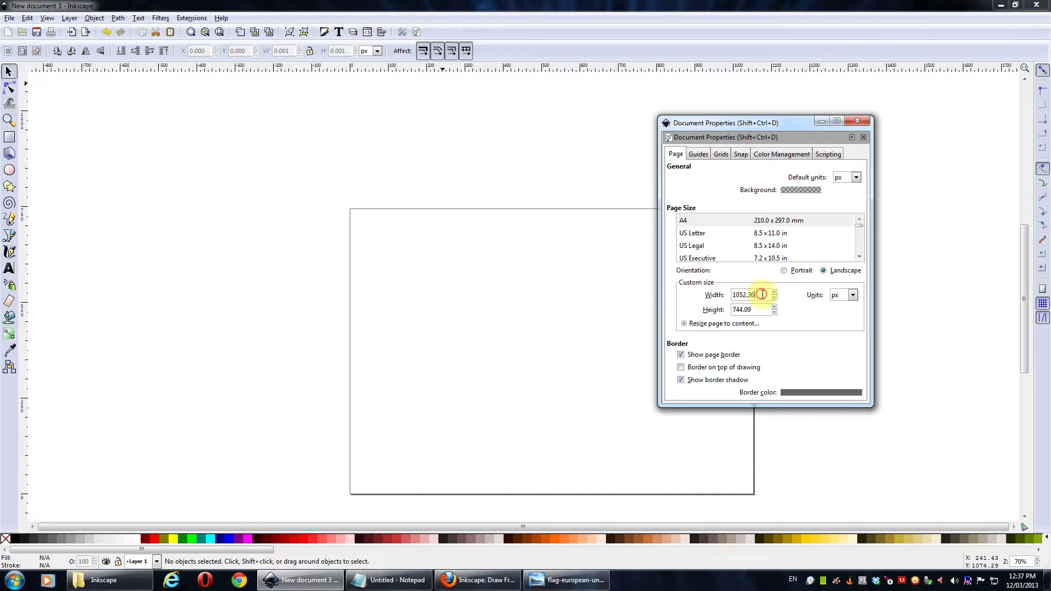
drag(758, 294, 659, 292)
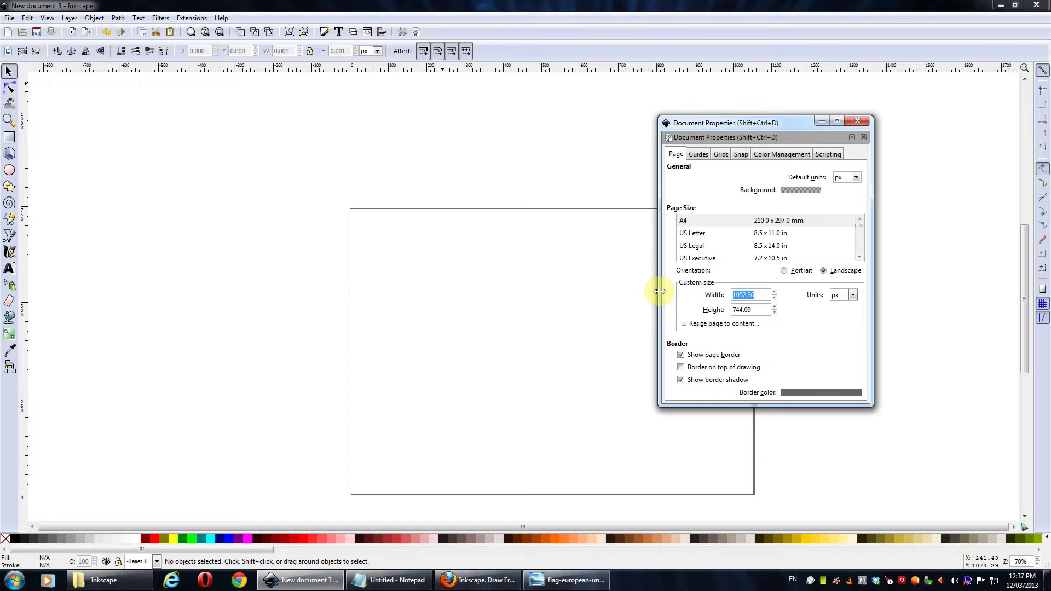
text(1920)
key(Tab)
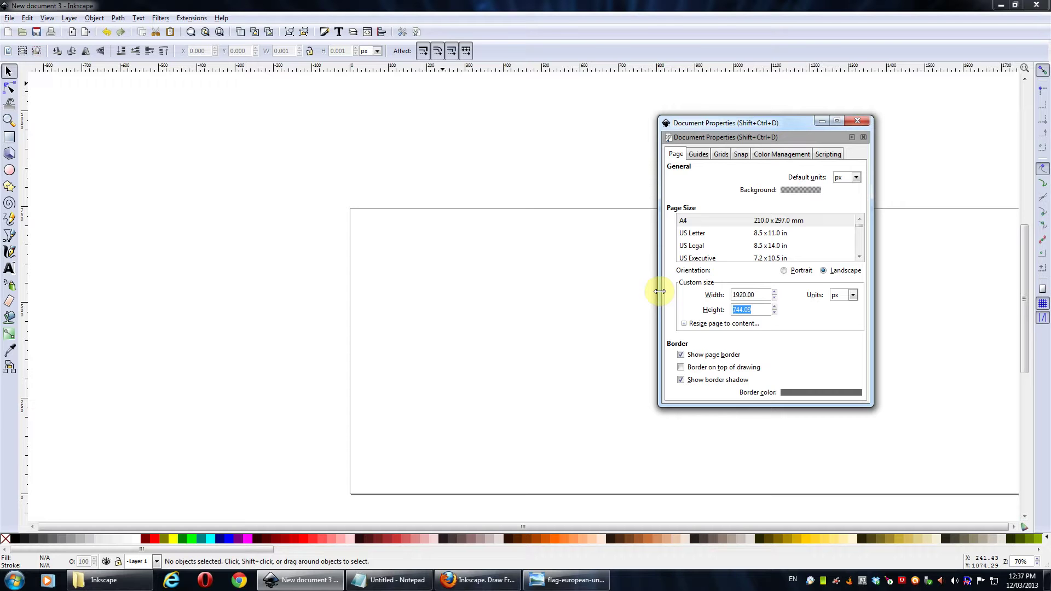
text(1080)
key(Return)
drag(524, 161, 441, 176)
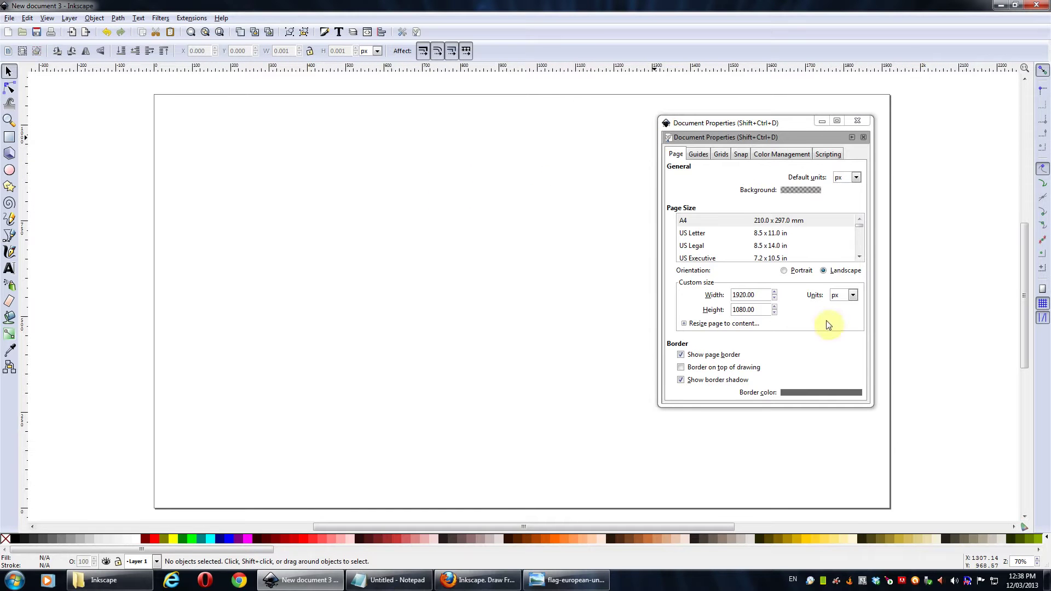
drag(762, 295, 737, 301)
click(762, 296)
click(762, 311)
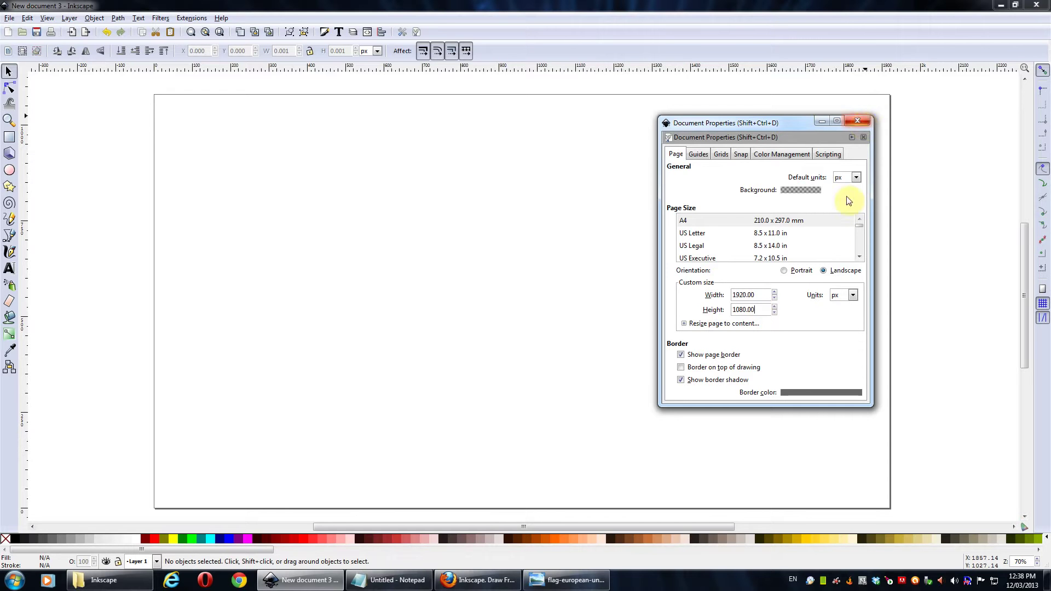
click(857, 121)
- Enable snapping to the page border and draw a 1920 by 1080 px rectangle that covers the whole page
drag(526, 216, 508, 221)
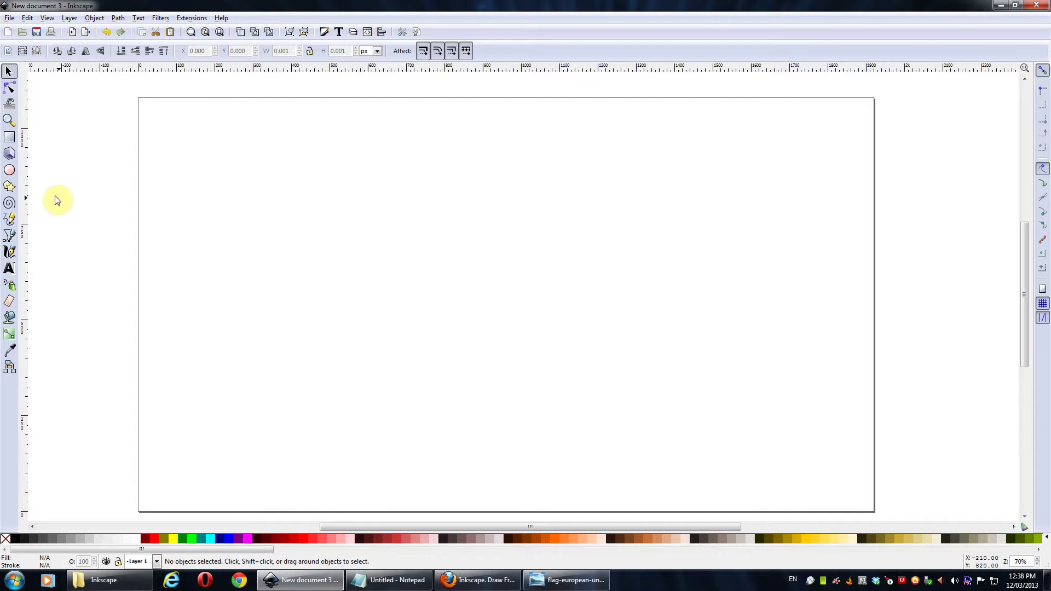
click(9, 140)
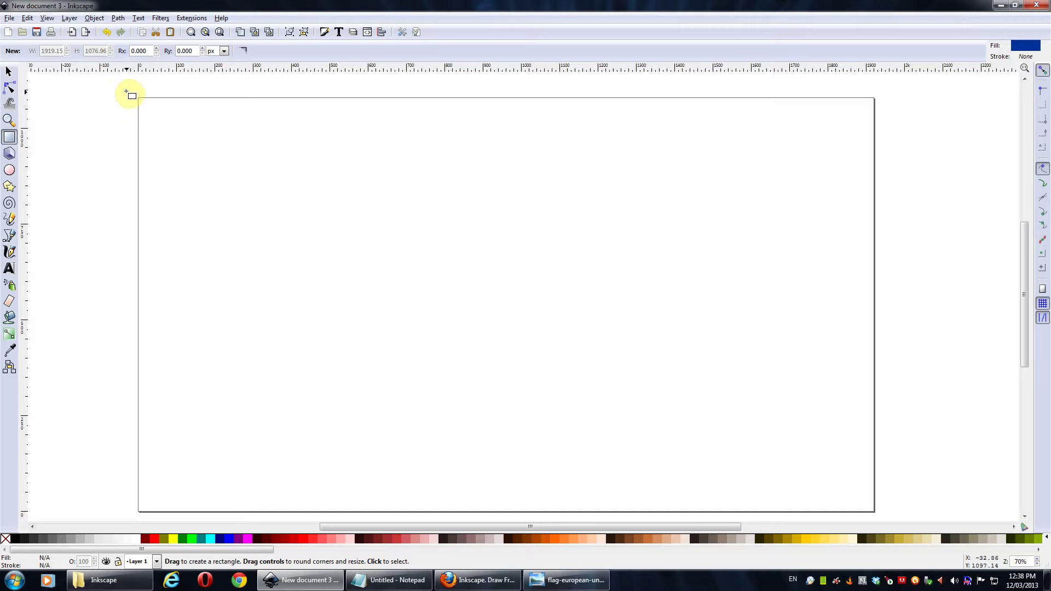
mouse_move(128, 92)
mouse_down()
mouse_move(405, 204)
mouse_move(762, 296)
mouse_move(218, 159)
mouse_up()
key(Delete)
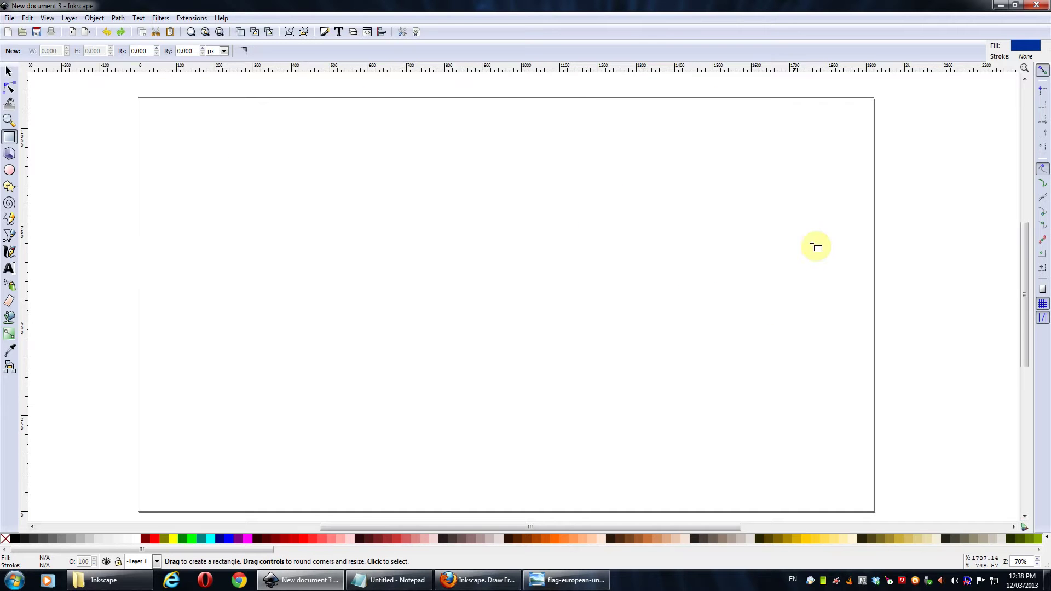
click(1043, 291)
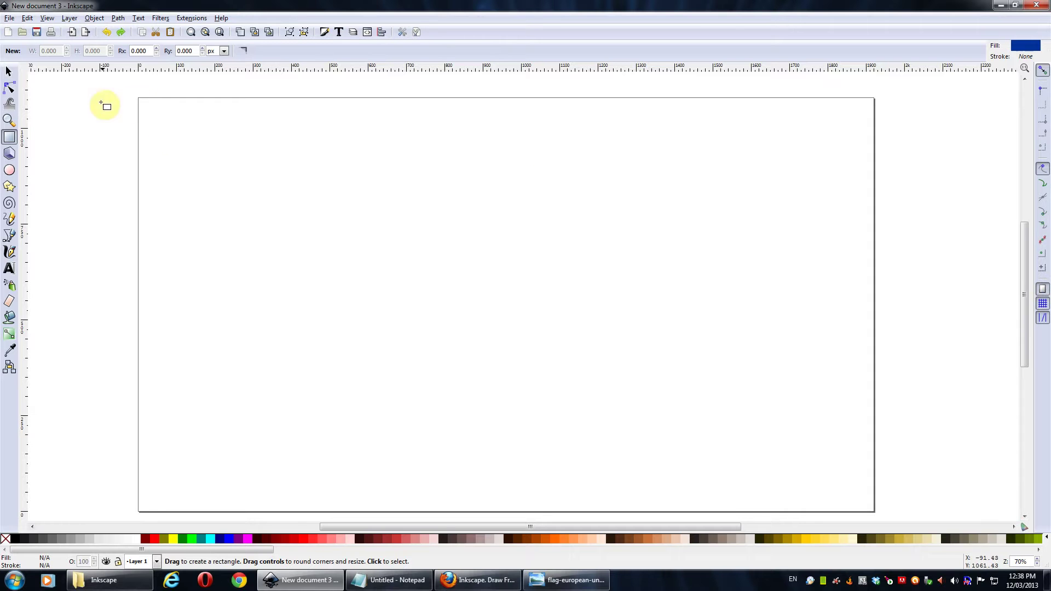
drag(139, 100, 875, 507)
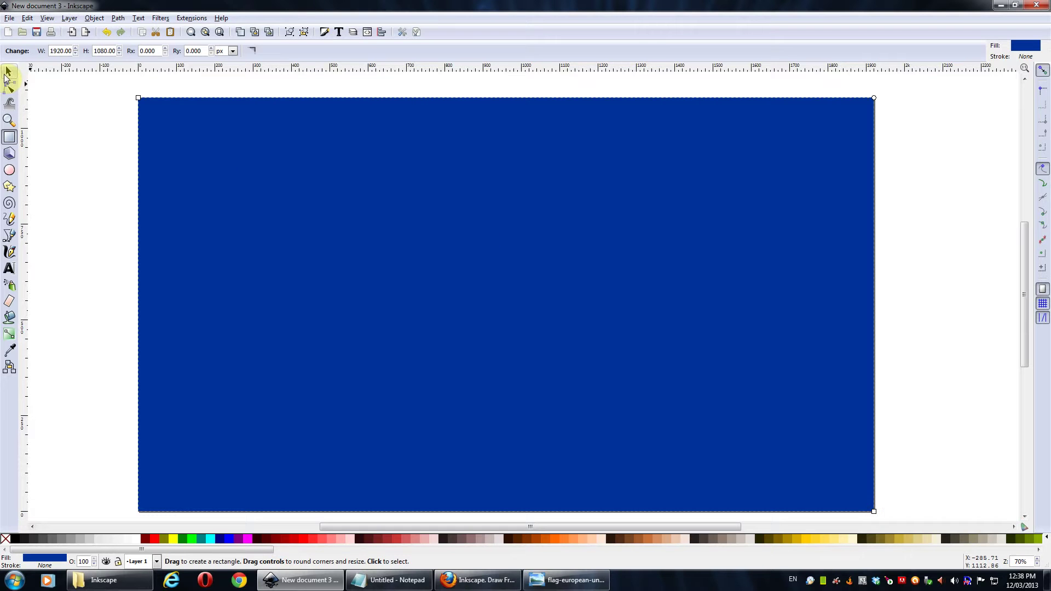
- Open the rectangle's fill and stroke settings, check its stroke paint and return to its fill
click(7, 73)
right_click(425, 167)
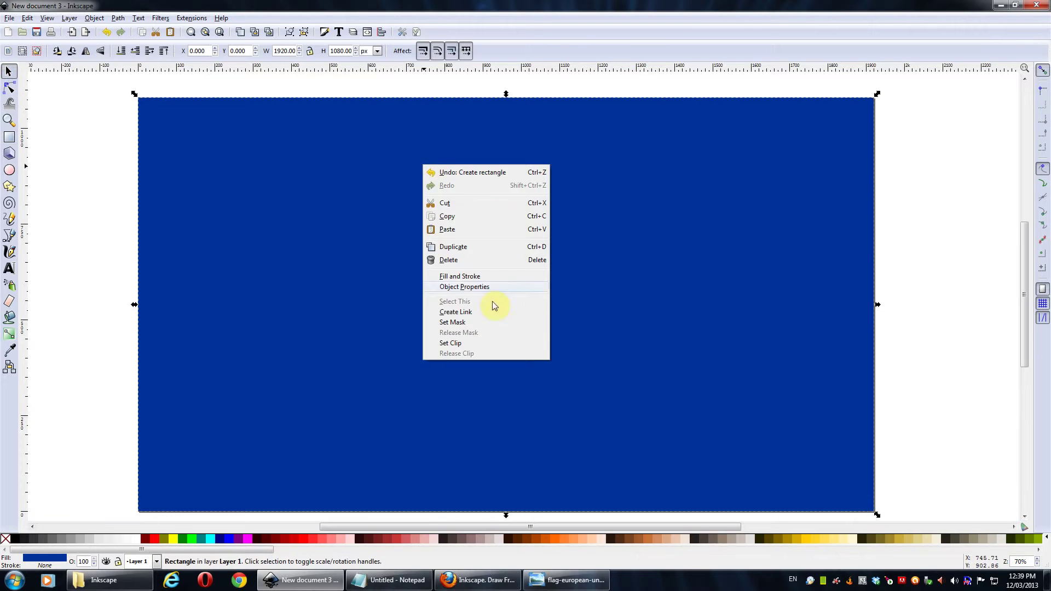
click(459, 280)
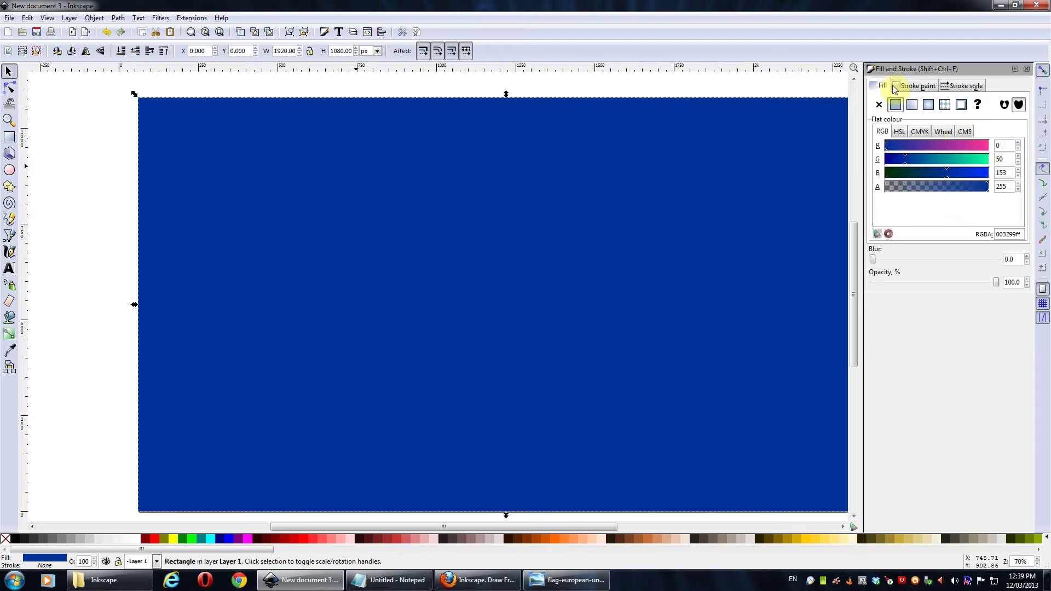
click(903, 88)
click(627, 188)
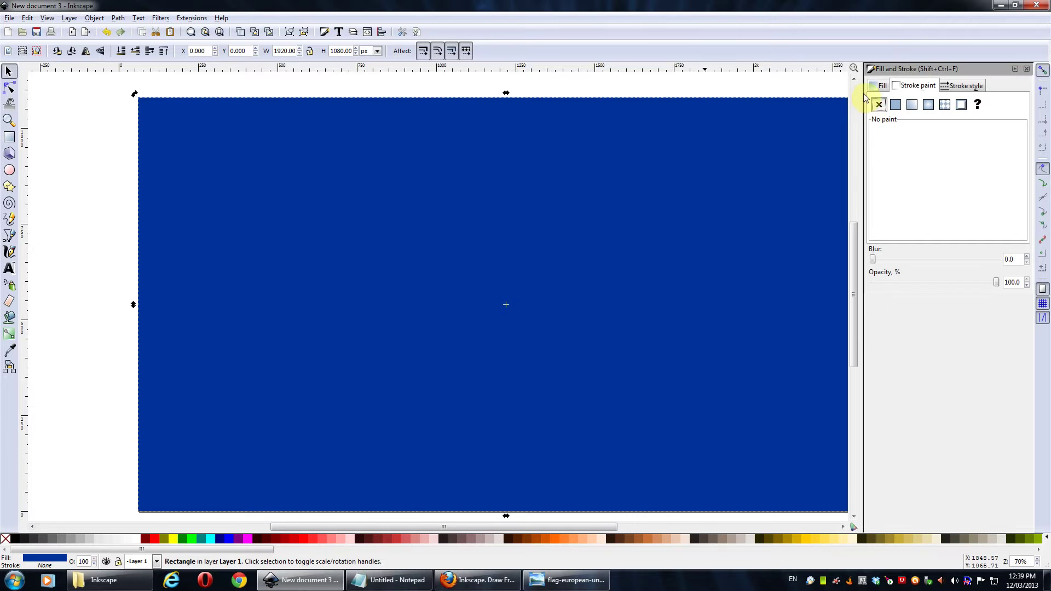
click(882, 86)
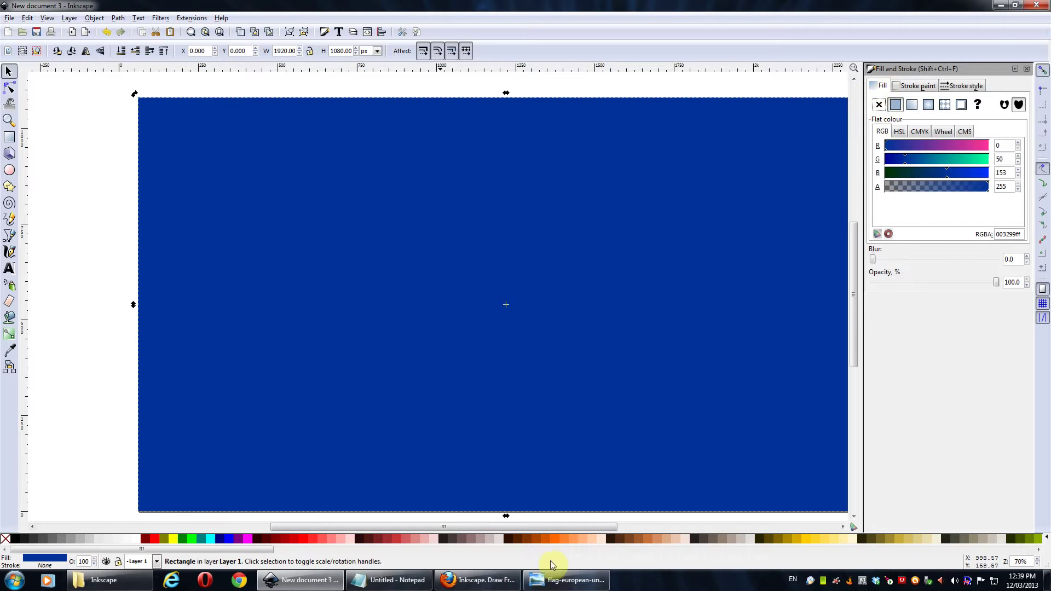
- Copy the blue background's hex code from the Notepad notes and set the rectangle's fill to 003399ff in Inkscape
click(384, 582)
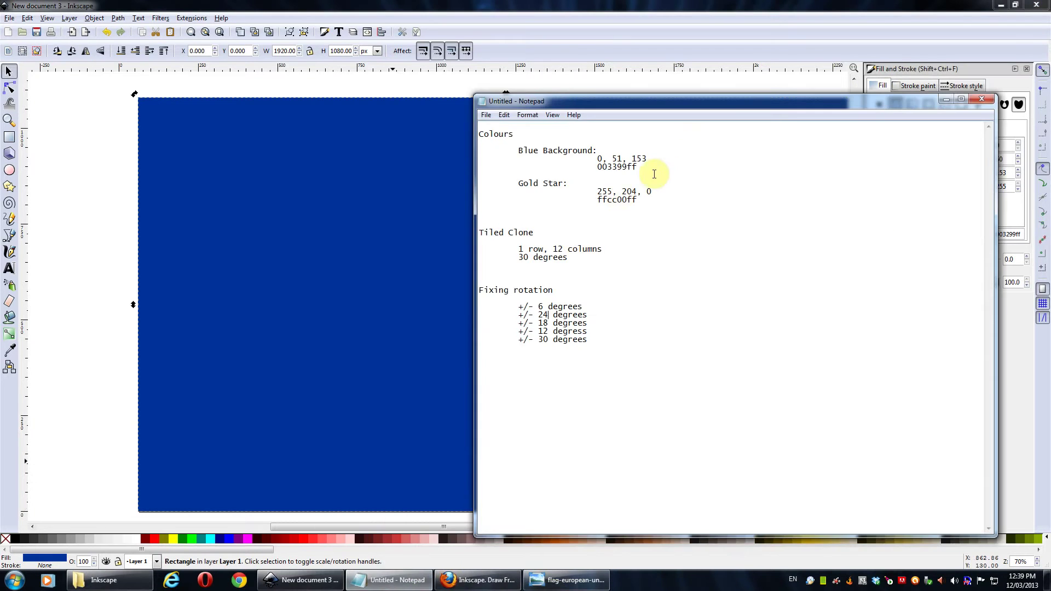
drag(644, 166, 596, 166)
key(ctrl+c)
click(624, 5)
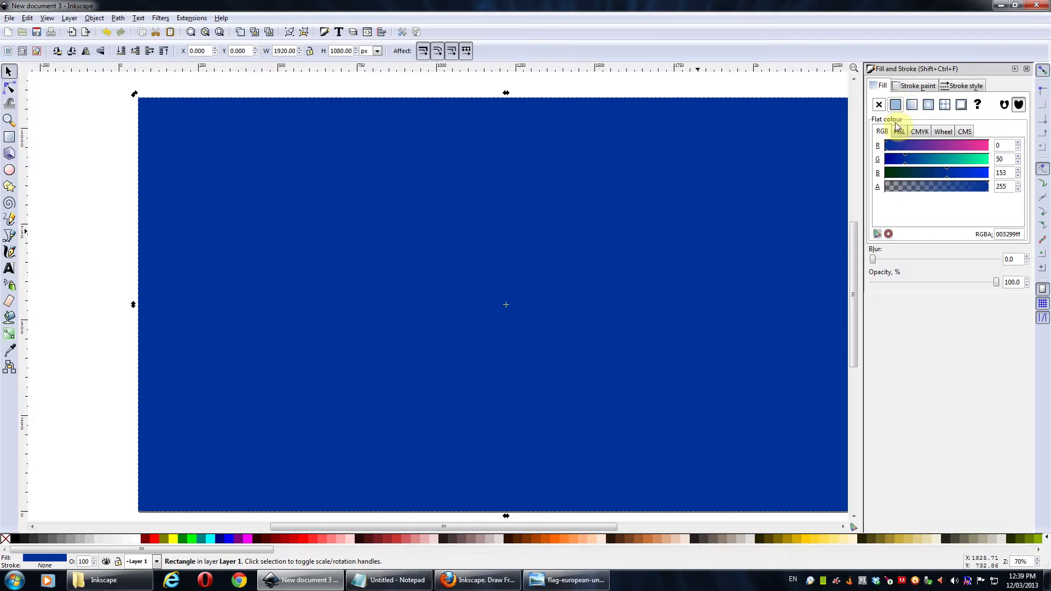
double_click(1018, 233)
key(ctrl+v)
key(Return)
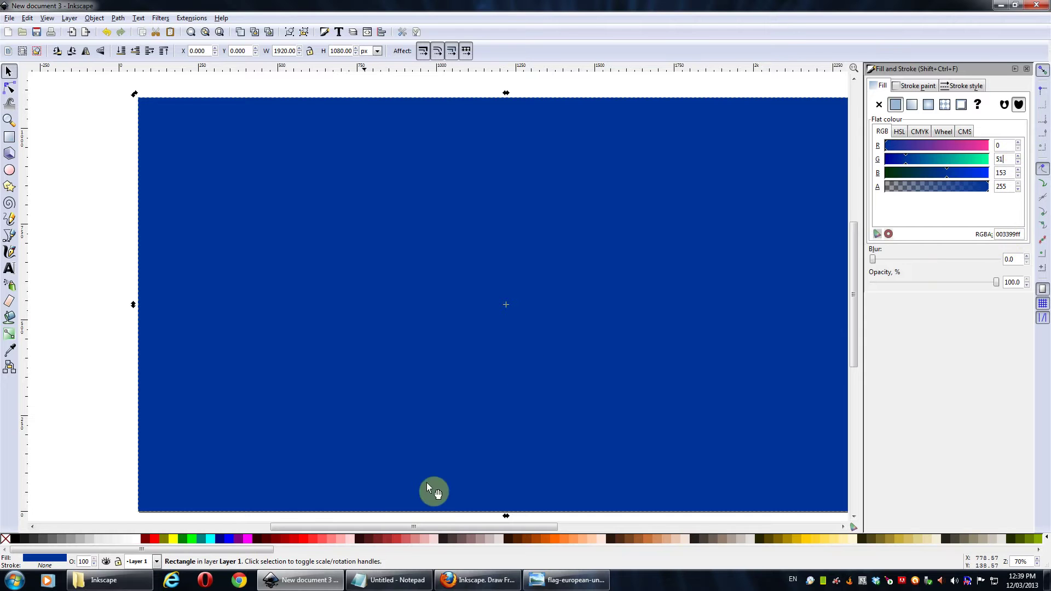
- Compare the blue background's RGB values in the Notepad notes with the rectangle's fill, and return to Inkscape
click(389, 580)
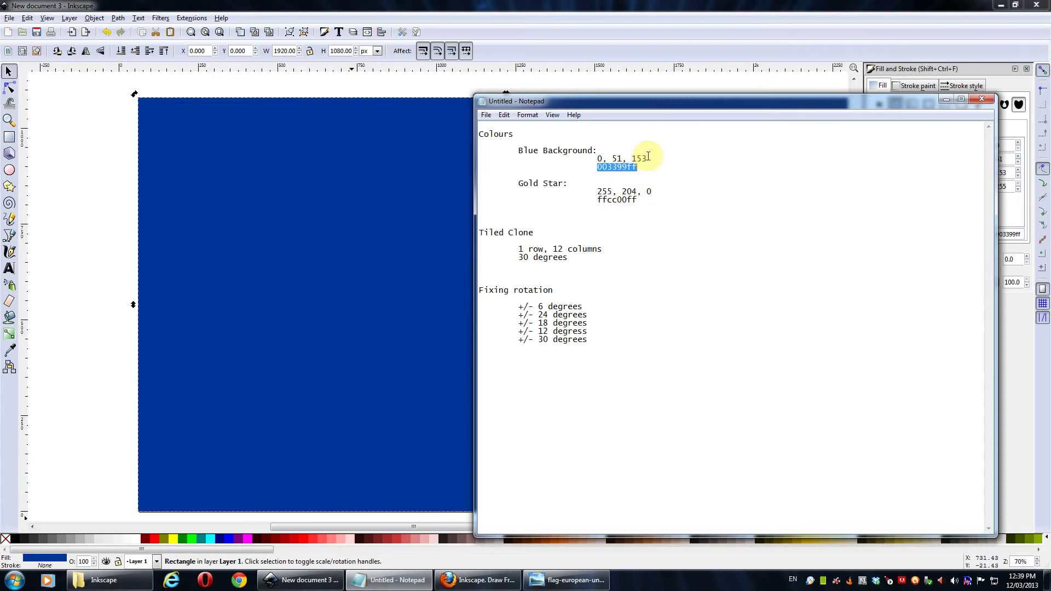
double_click(639, 159)
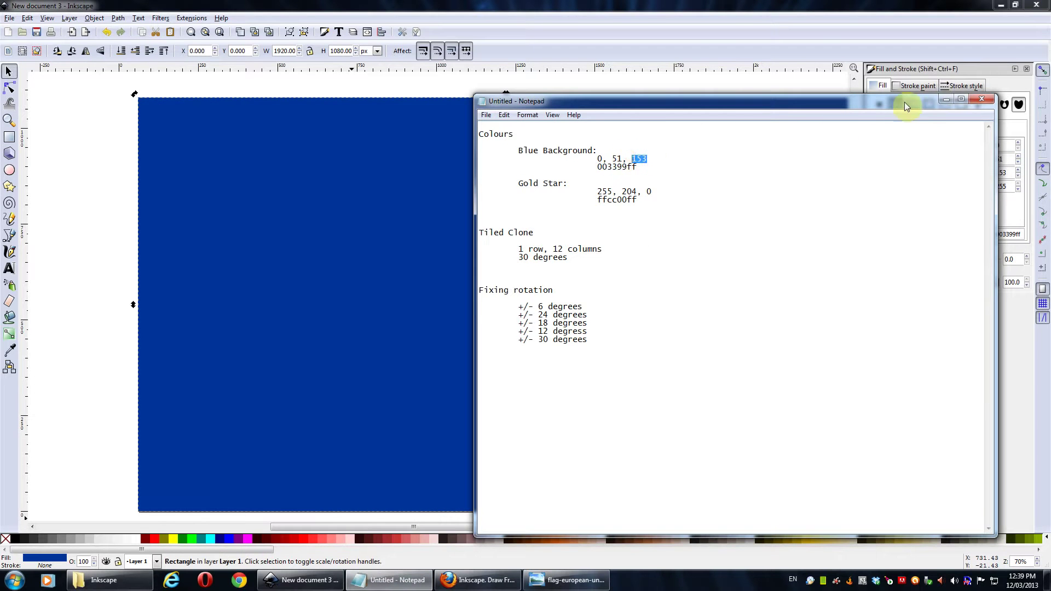
drag(901, 100, 781, 86)
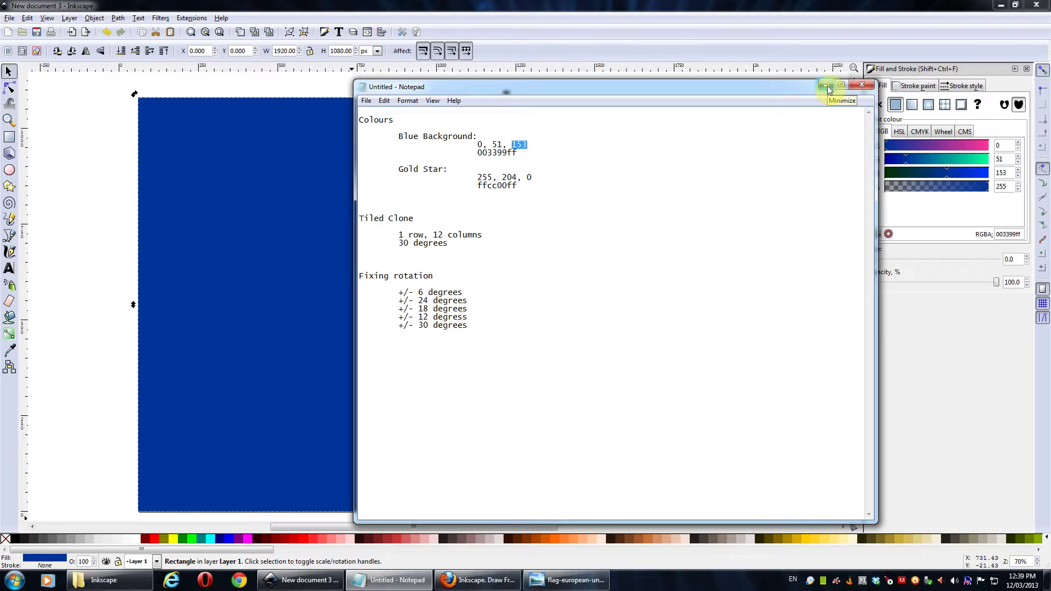
click(548, 4)
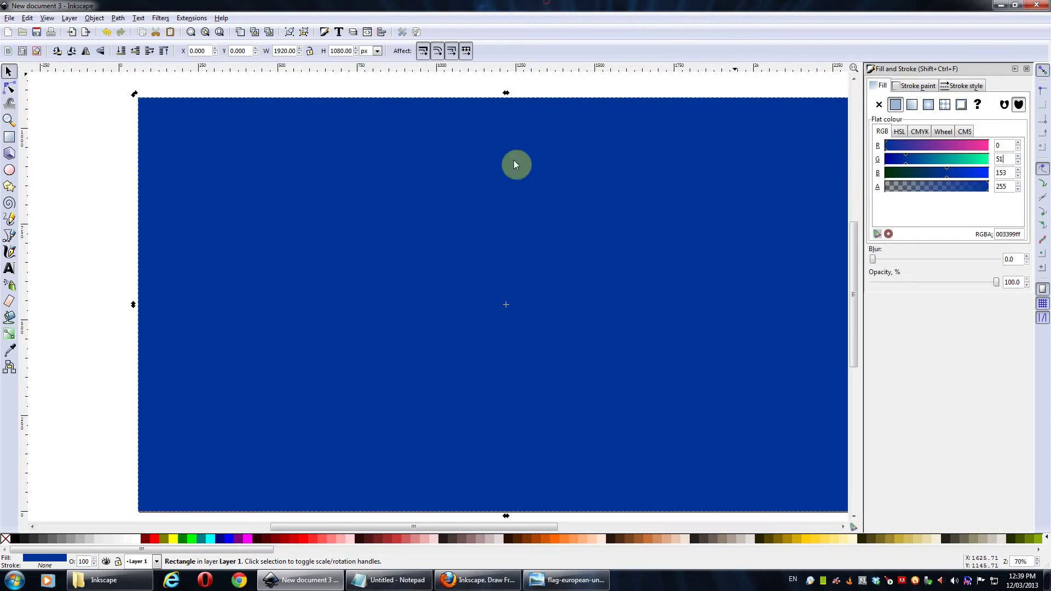
- Deselect the rectangle and set up the Star tool for a star with 5 corners and a spoke ratio of 0.382
click(97, 190)
drag(433, 164, 407, 177)
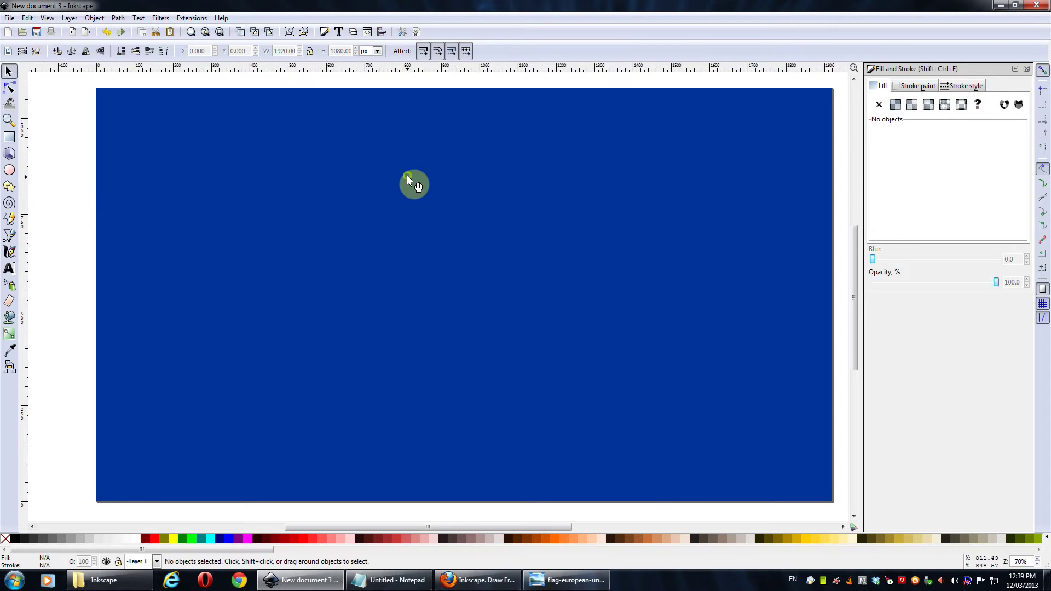
click(9, 186)
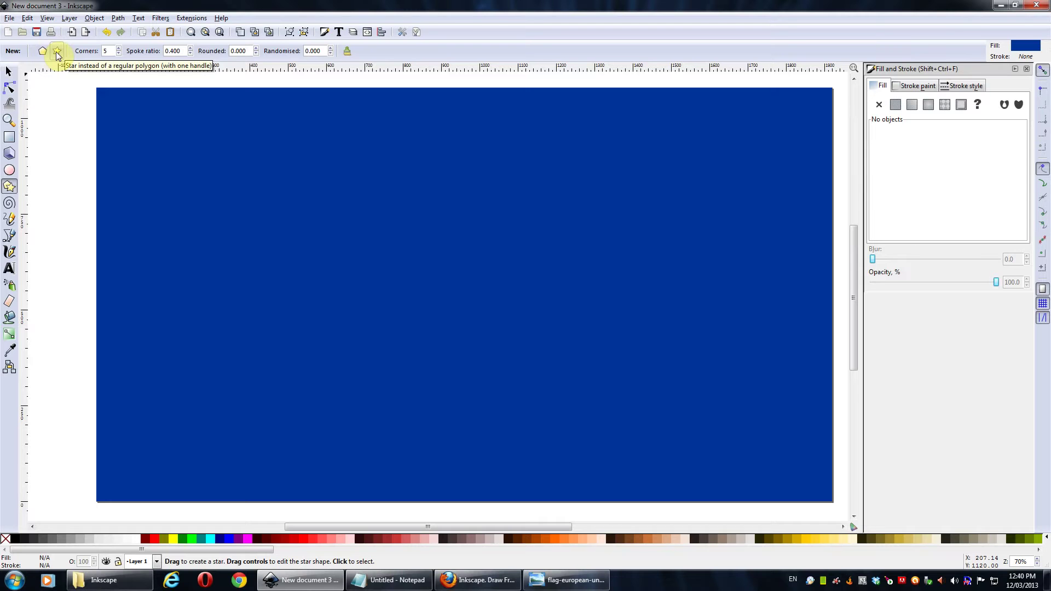
click(108, 49)
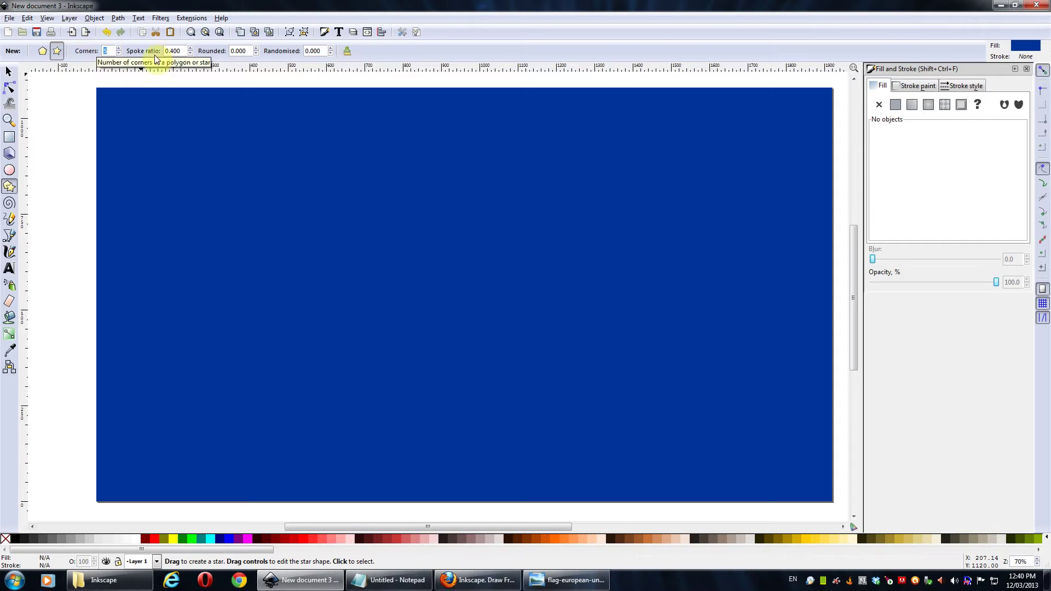
drag(184, 52, 139, 51)
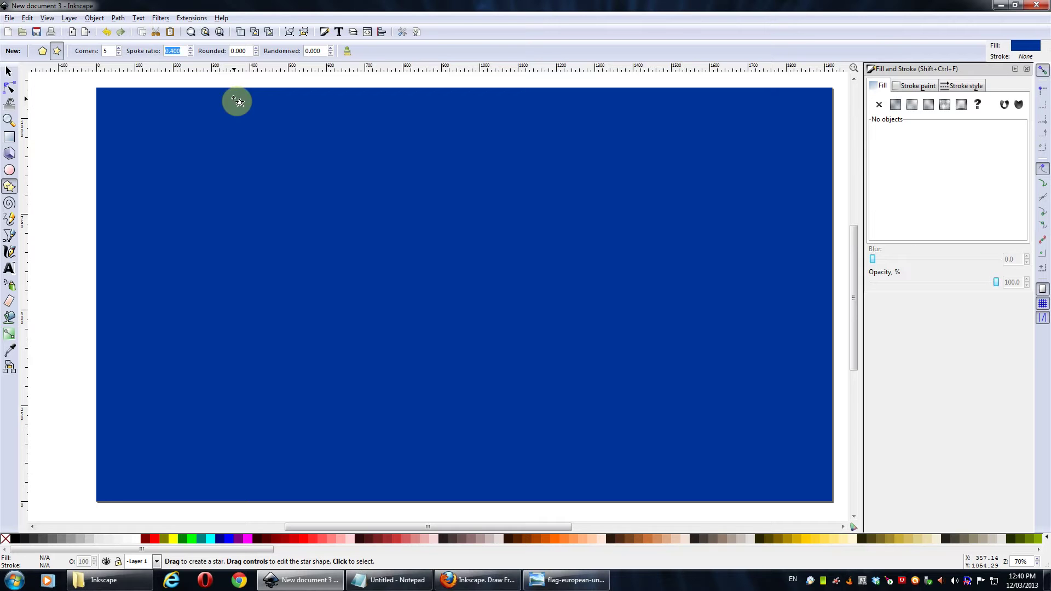
click(181, 50)
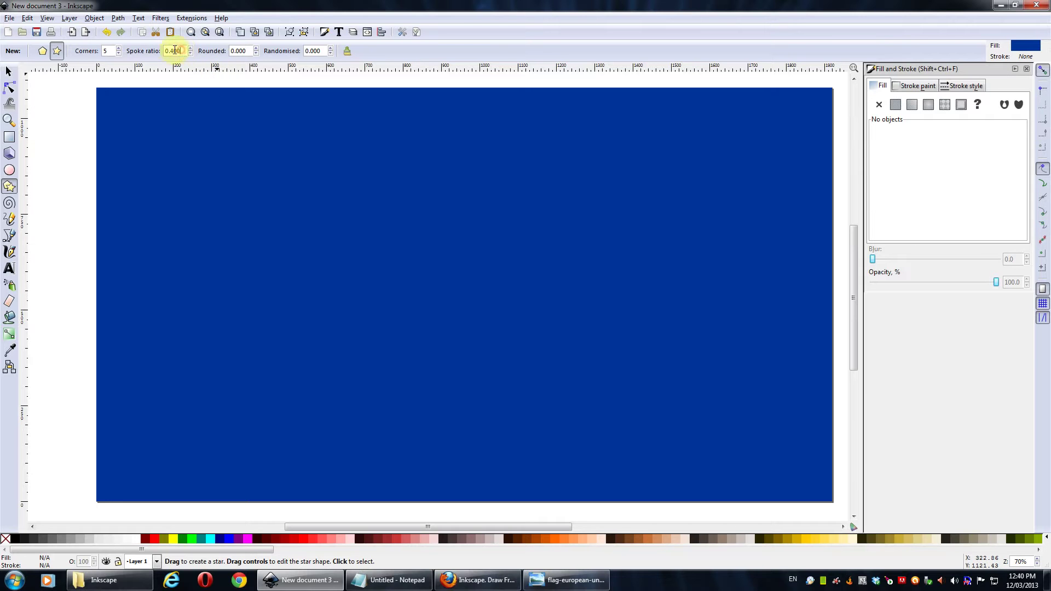
drag(171, 51, 181, 50)
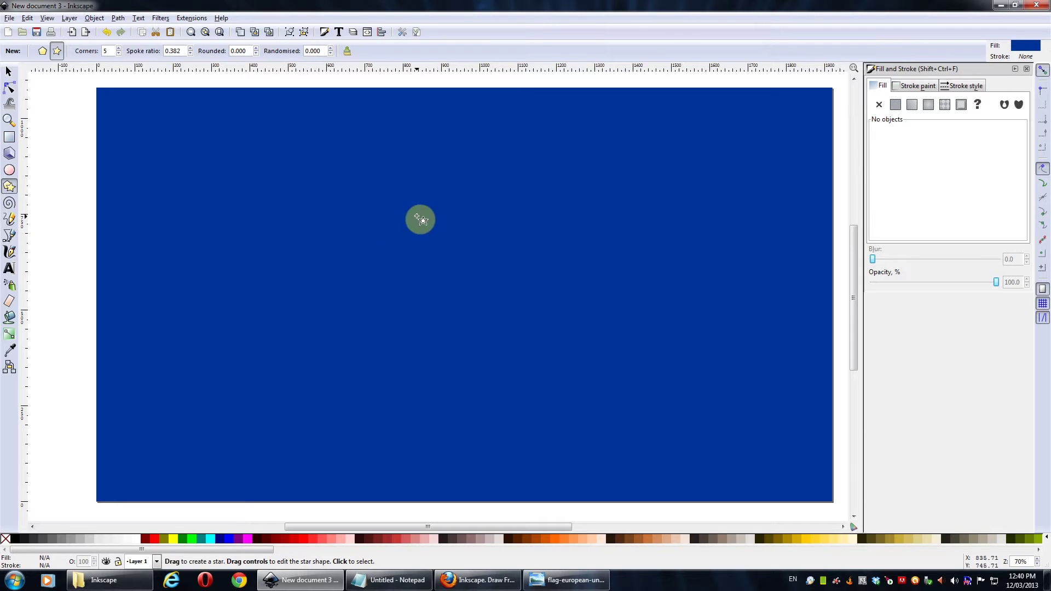
- Set the fill to yellow (ffff00ff) and draw a five-pointed star near the middle of the flag's upper edge
drag(425, 122, 424, 156)
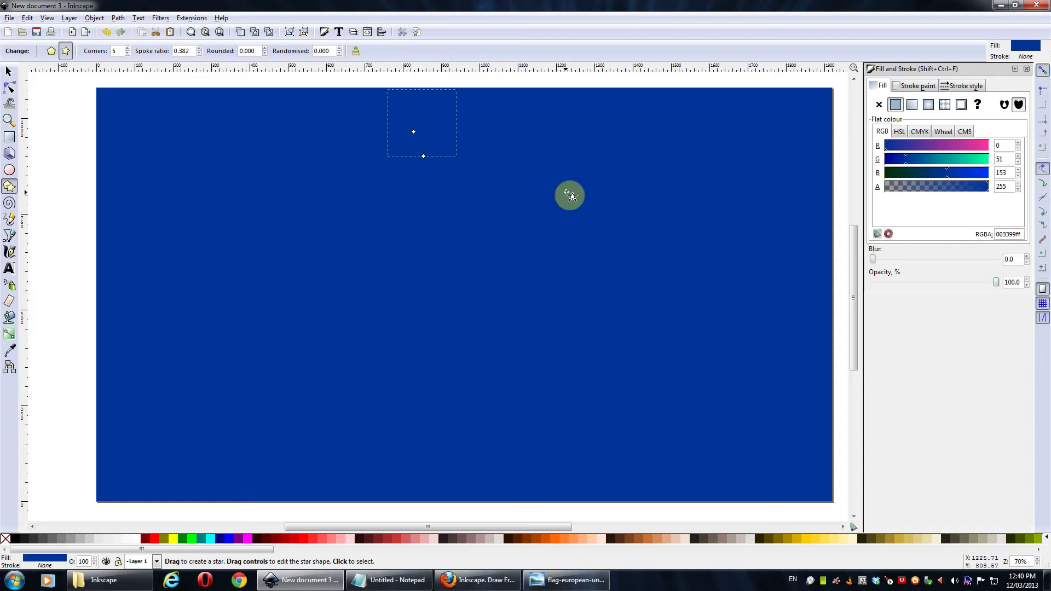
key(ctrl+z)
click(172, 539)
drag(427, 117, 454, 142)
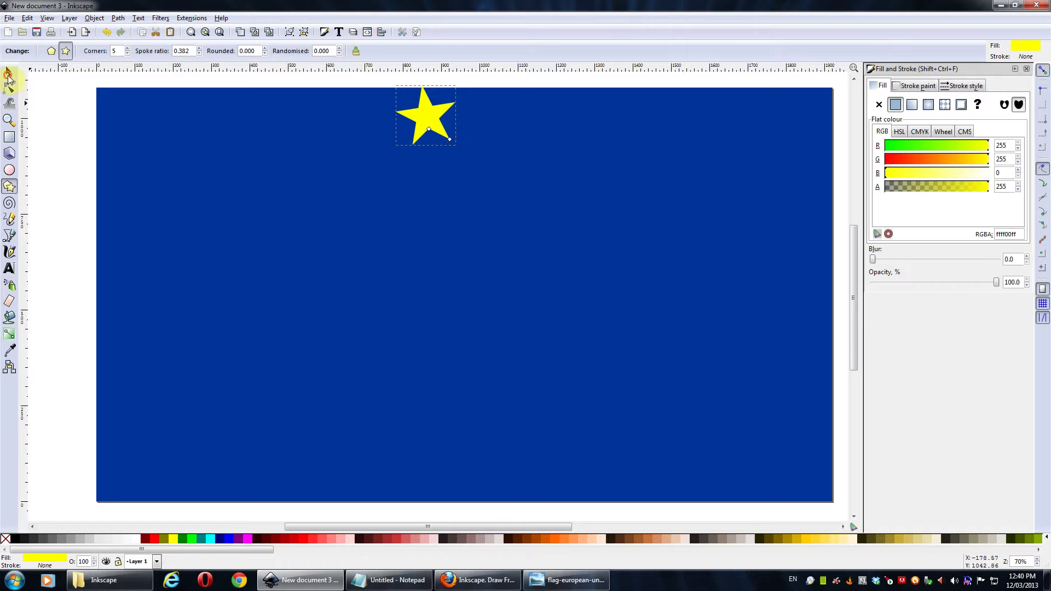
- Move the star down and to the right, near the flag's top centre, and show its rotation handles
click(8, 71)
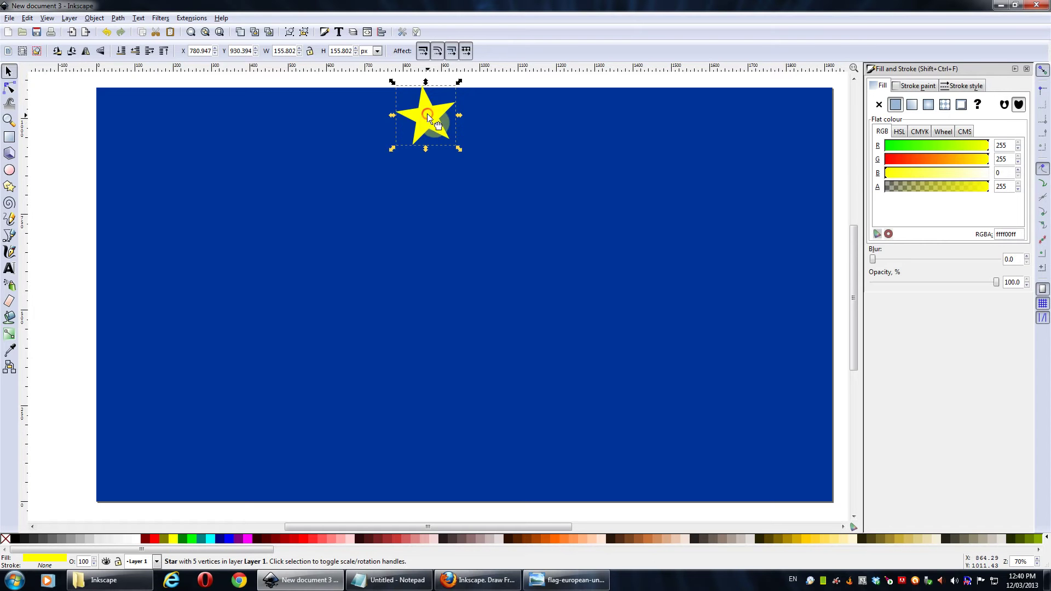
drag(436, 121, 511, 150)
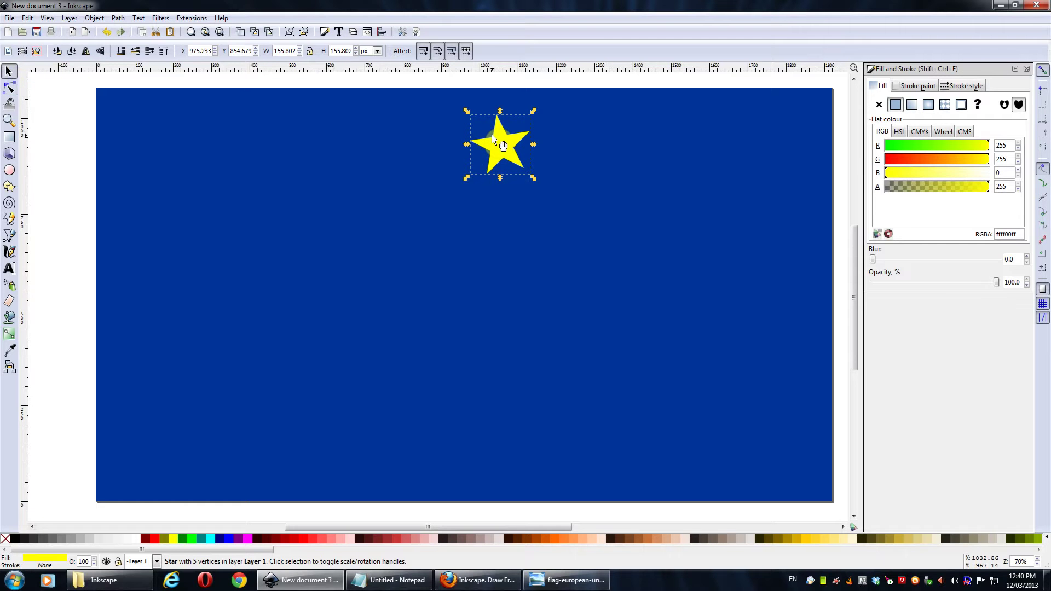
click(502, 146)
drag(503, 148, 502, 146)
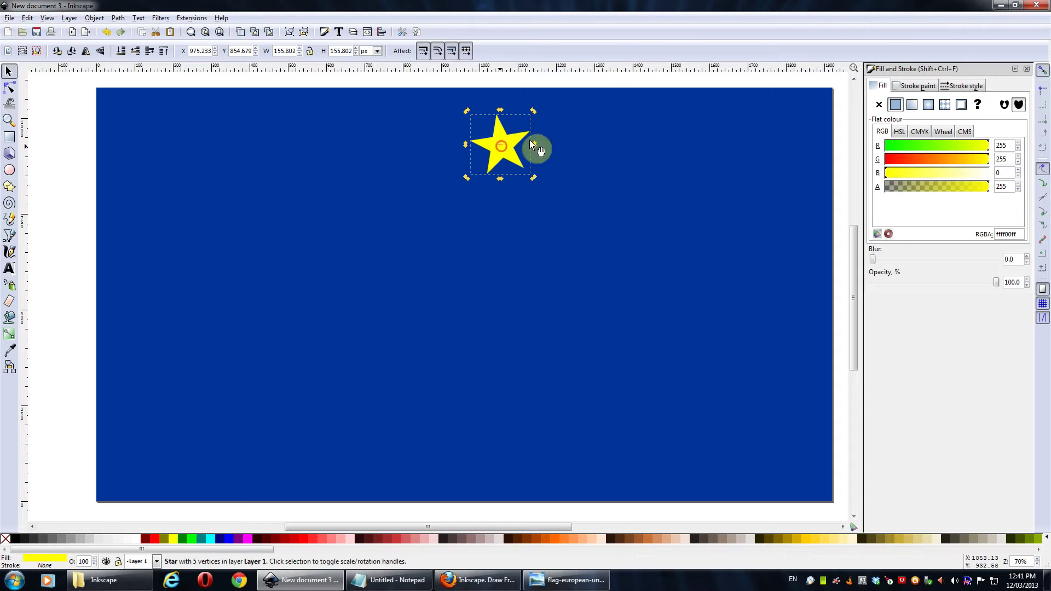
- Enable snapping to object centres, snap the rotation centre to the star's middle, and rotate the star until one point faces straight up
click(1043, 256)
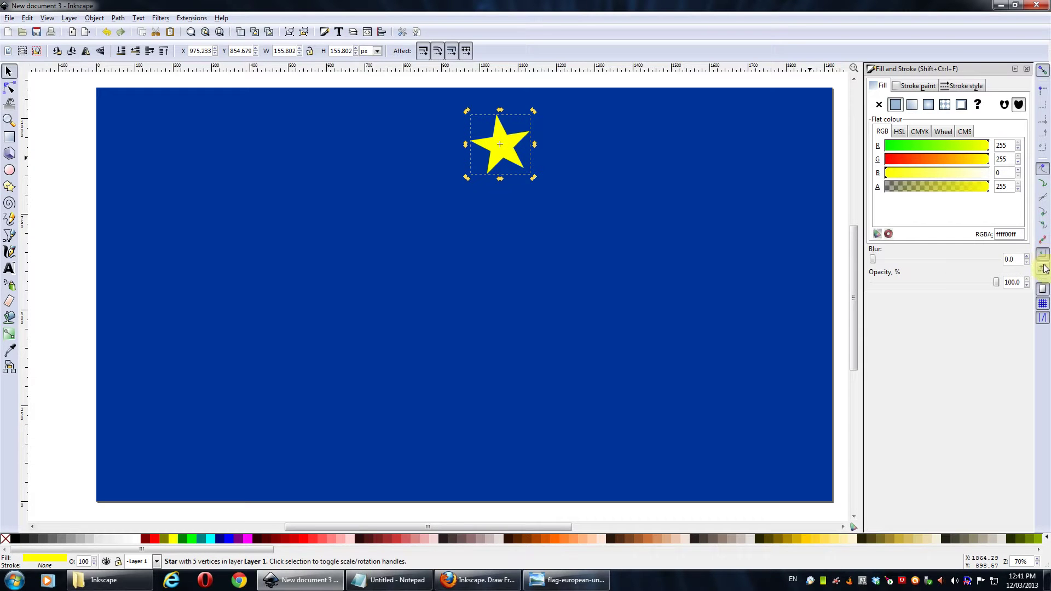
drag(499, 148, 521, 190)
scroll(505, 148, up, 3)
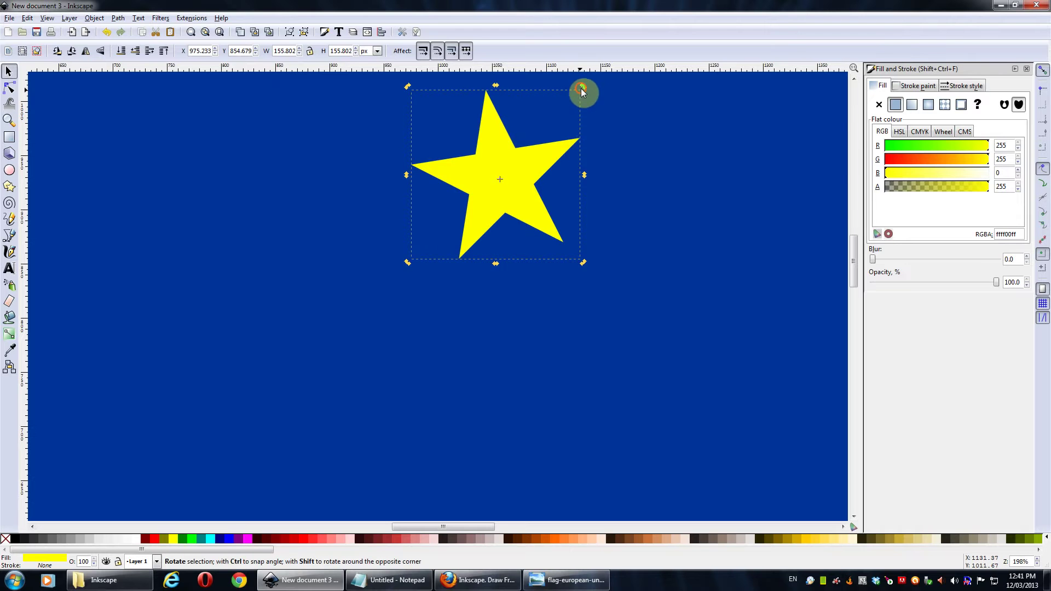
drag(584, 90, 395, 190)
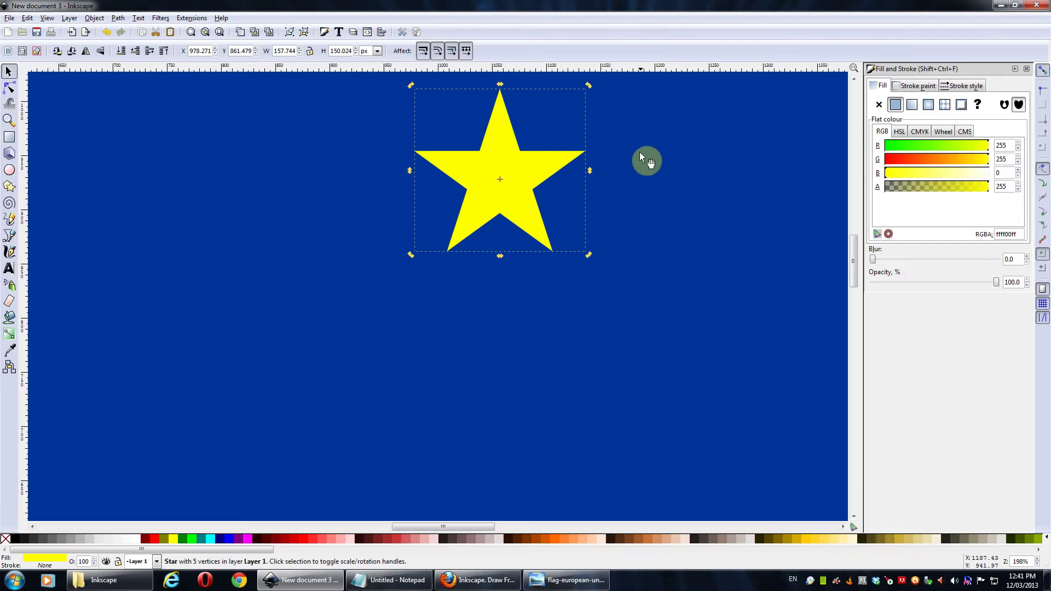
scroll(641, 145, down, 2)
drag(667, 123, 571, 176)
click(569, 125)
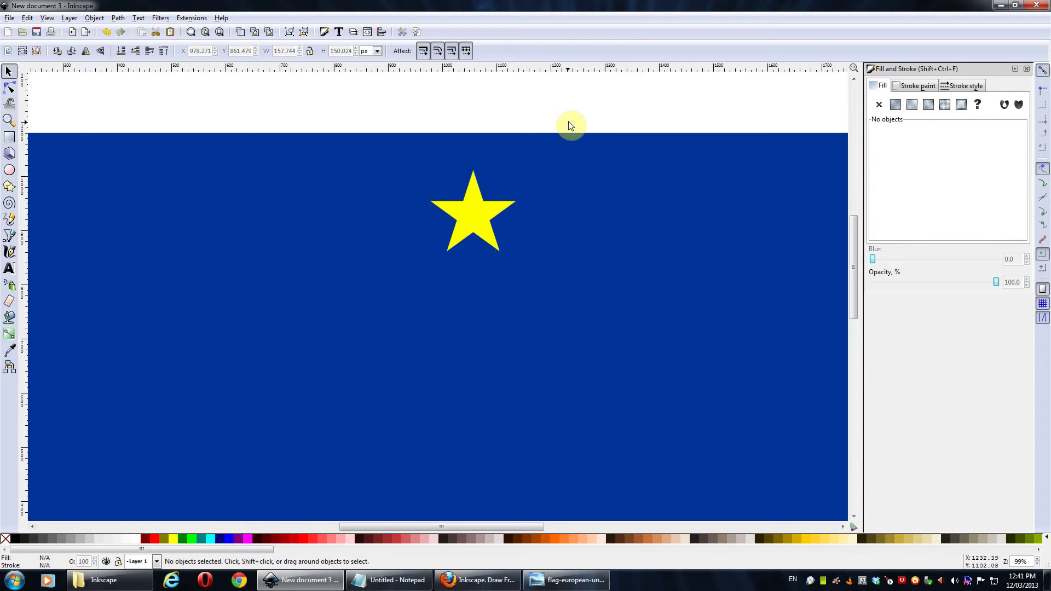
- Copy the gold star's hex code from the Notepad notes and set the star's fill to ffcc00ff in Inkscape
click(469, 233)
click(390, 581)
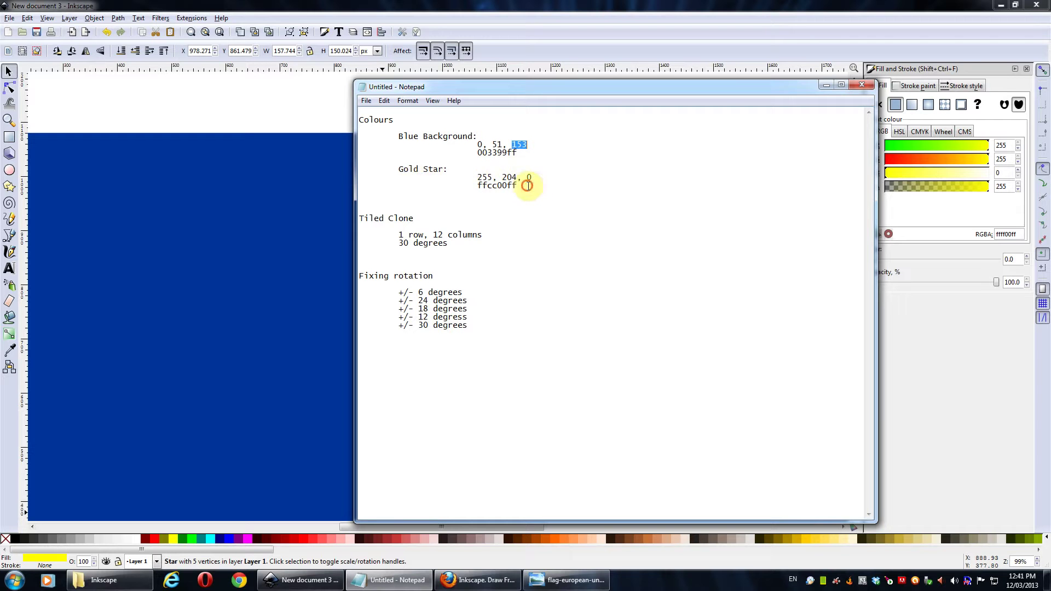
drag(519, 185, 475, 184)
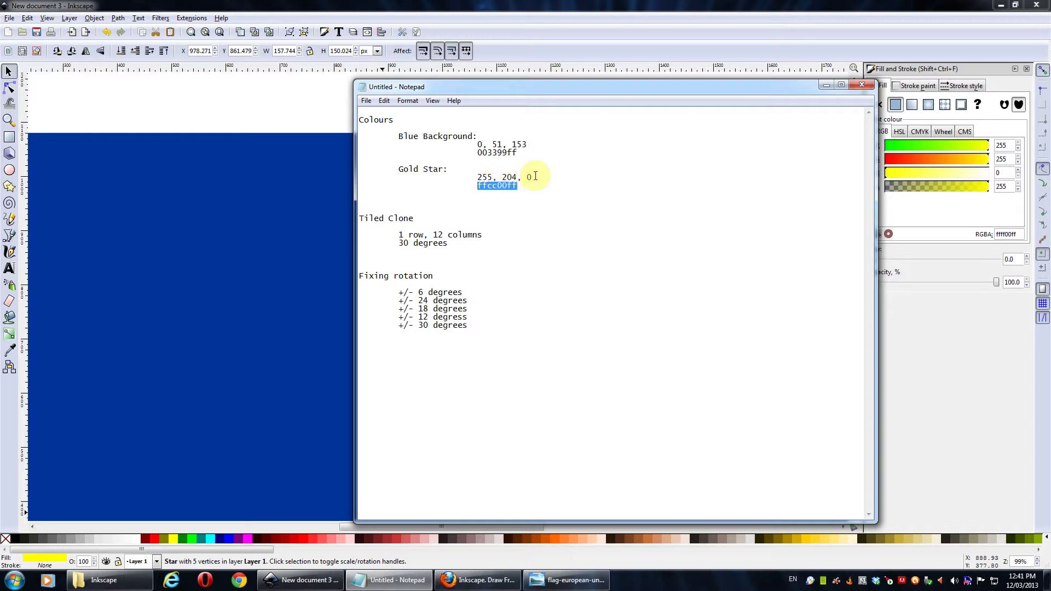
drag(520, 187, 476, 184)
key(ctrl+c)
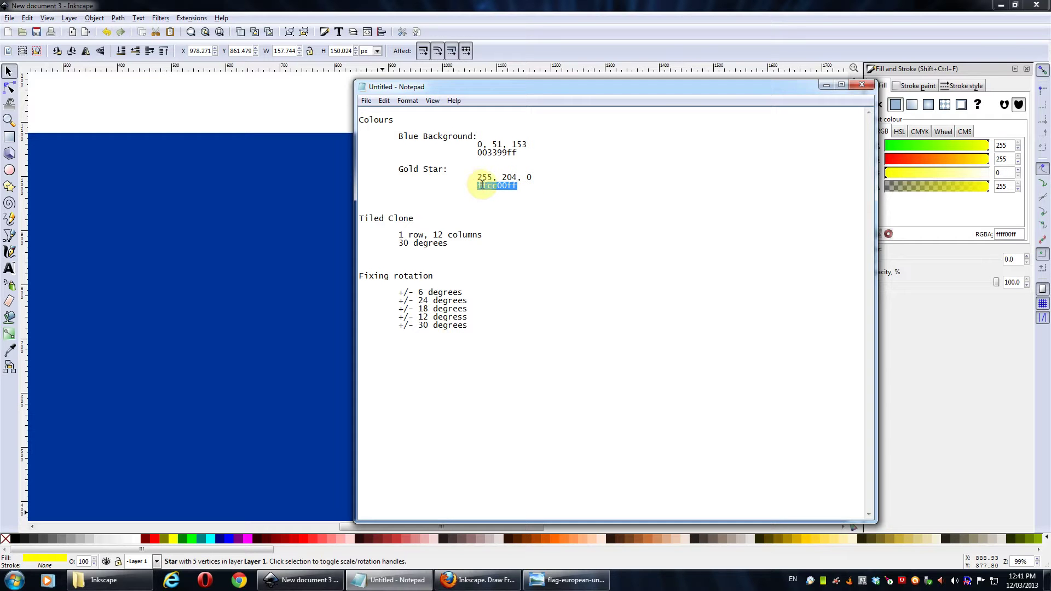
key(alt+Tab)
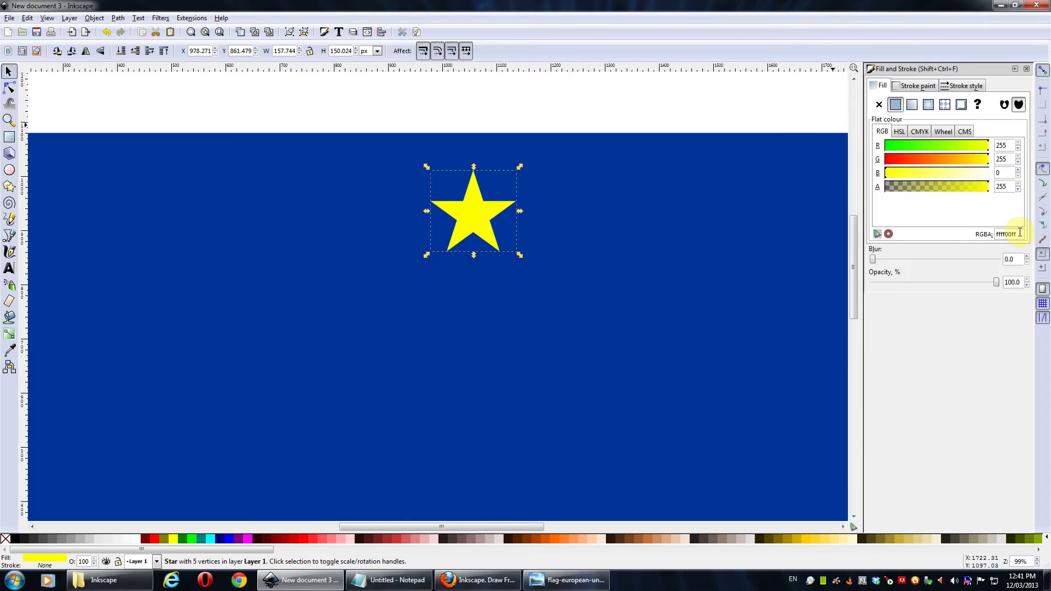
drag(1020, 232, 973, 241)
key(ctrl+v)
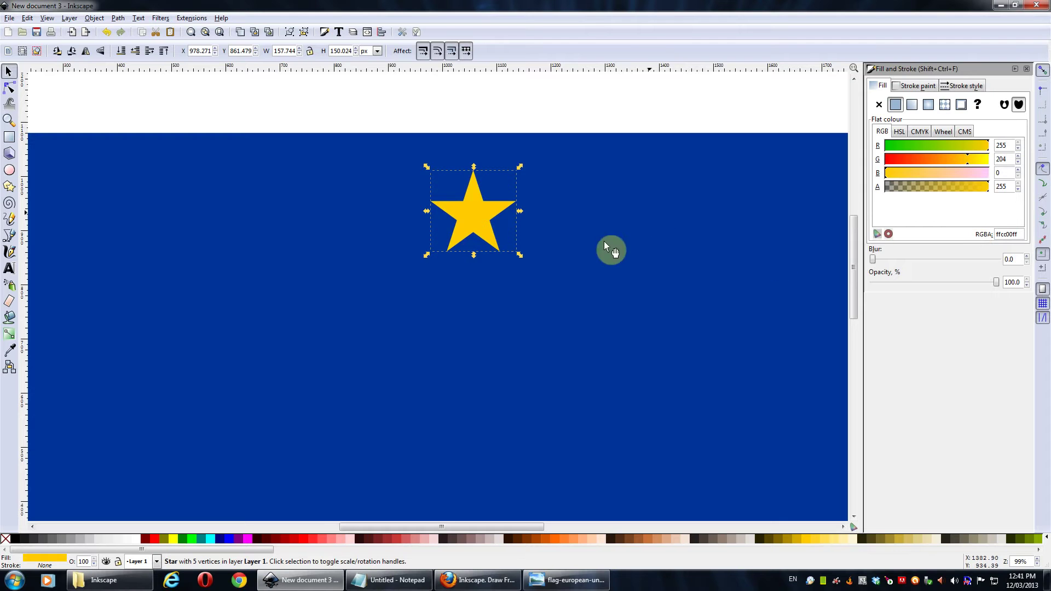
mouse_move(569, 249)
mouse_down()
mouse_move(587, 225)
mouse_move(567, 228)
mouse_up()
click(512, 101)
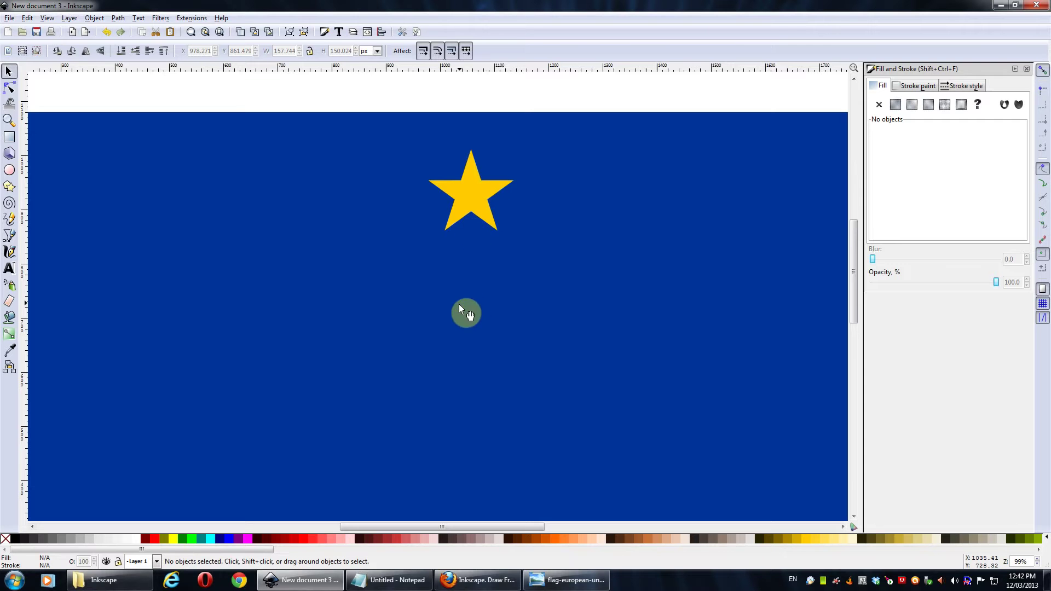
drag(464, 303, 484, 208)
scroll(387, 237, down, 1)
click(471, 141)
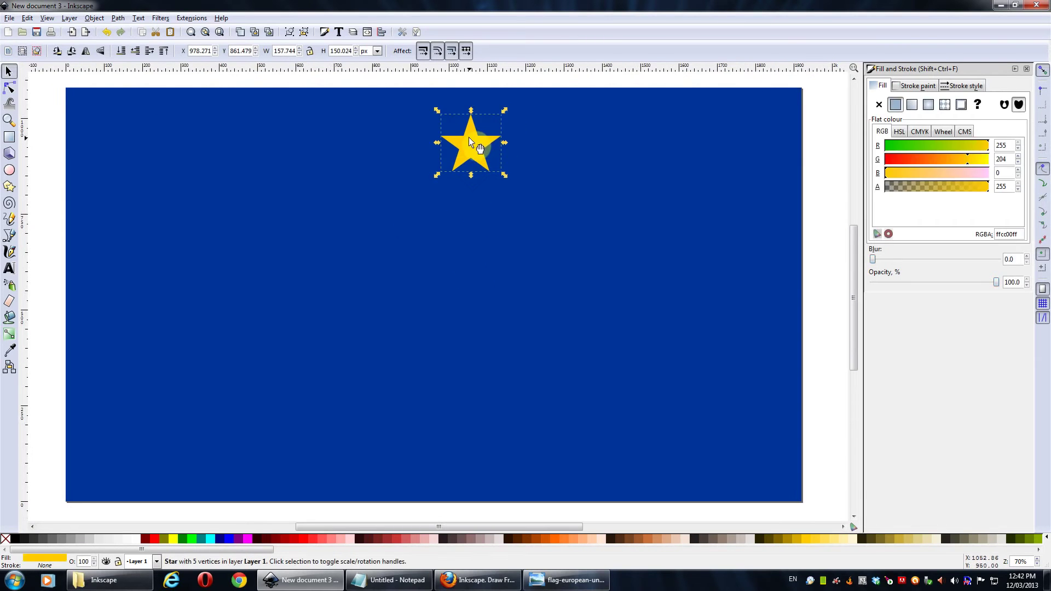
click(261, 215)
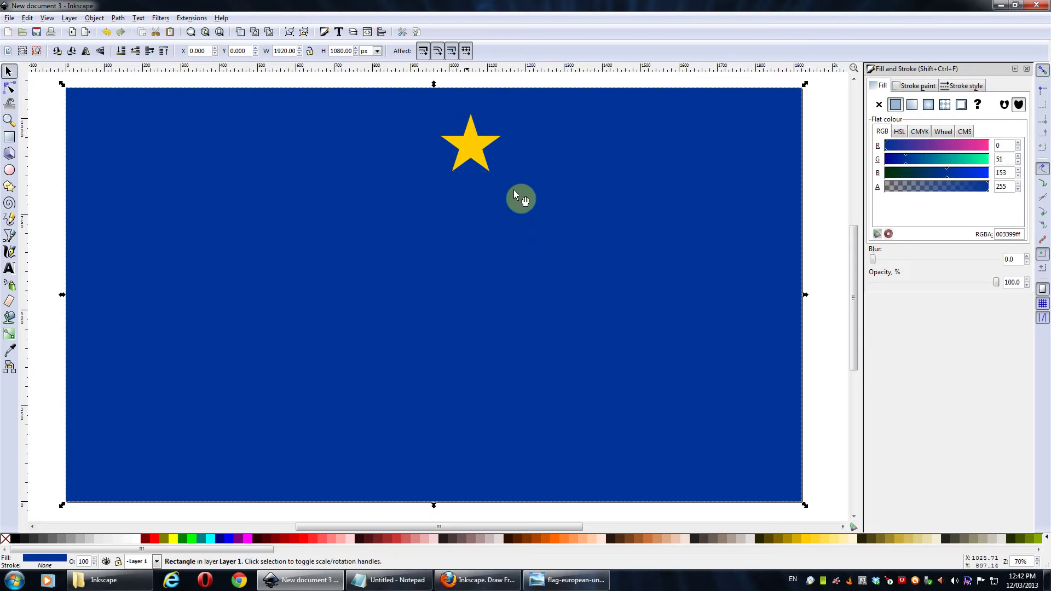
click(468, 143)
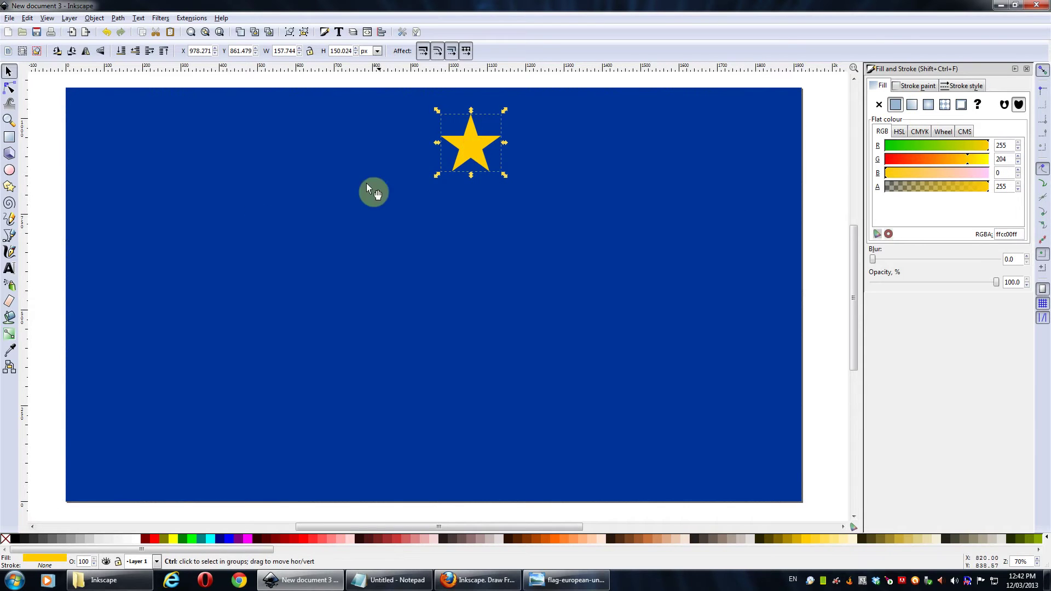
shift+click(409, 186)
scroll(540, 185, down, 1)
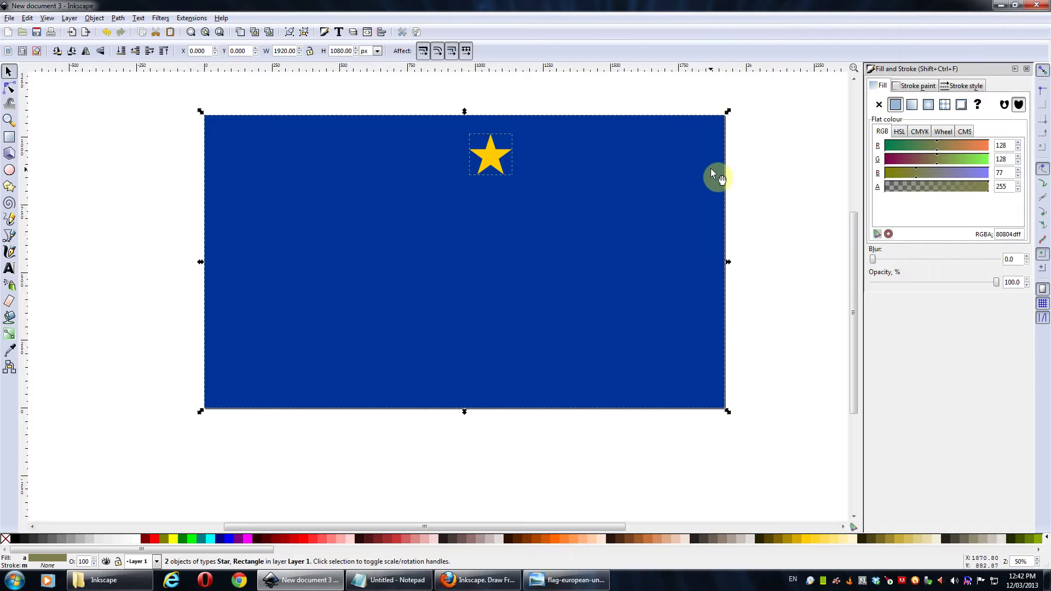
key(ctrl+plus)
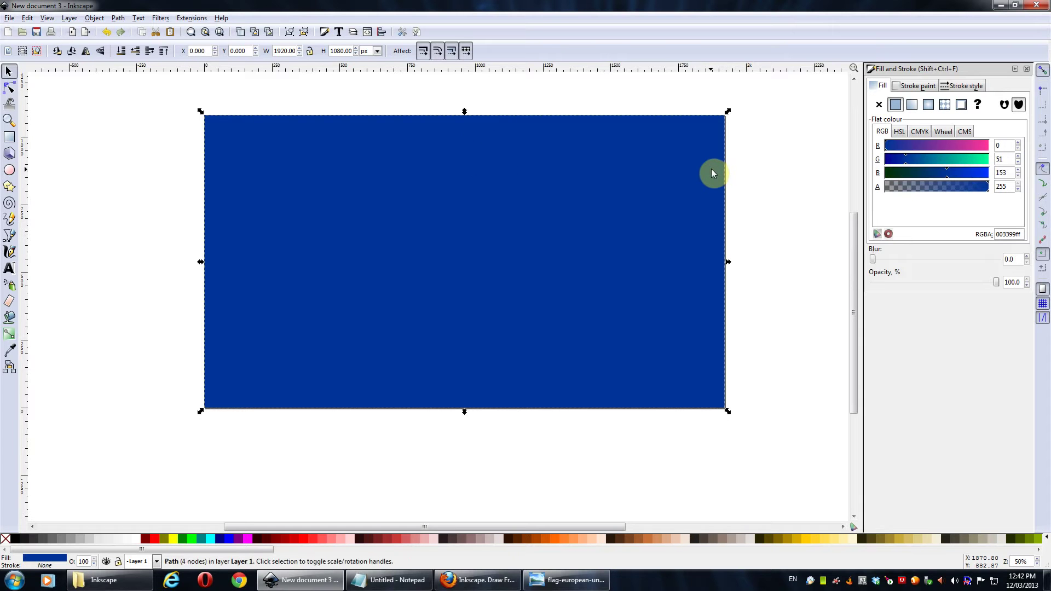
key(ctrl+z)
key(plus)
drag(732, 176, 708, 229)
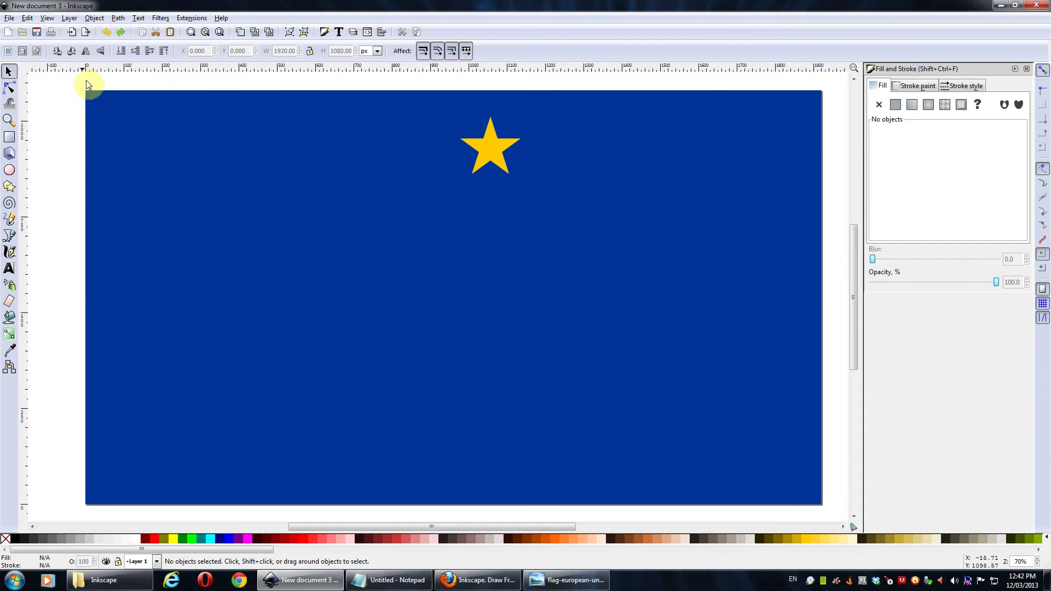
- Centre the star on the blue rectangle along both axes relative to the selection, and align it to the rectangle's bottom edge
key(ctrl+a)
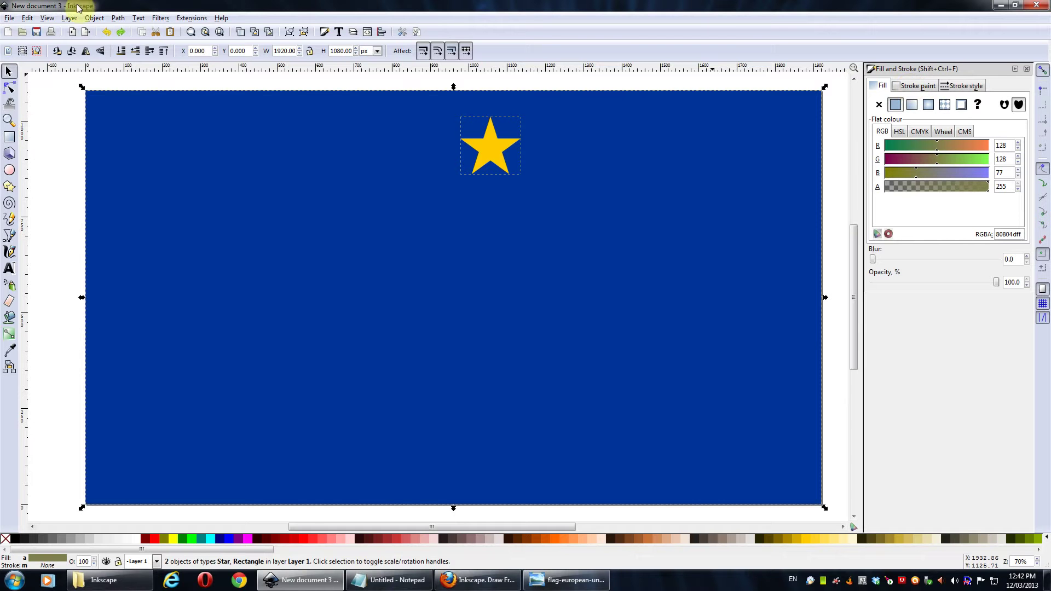
click(98, 19)
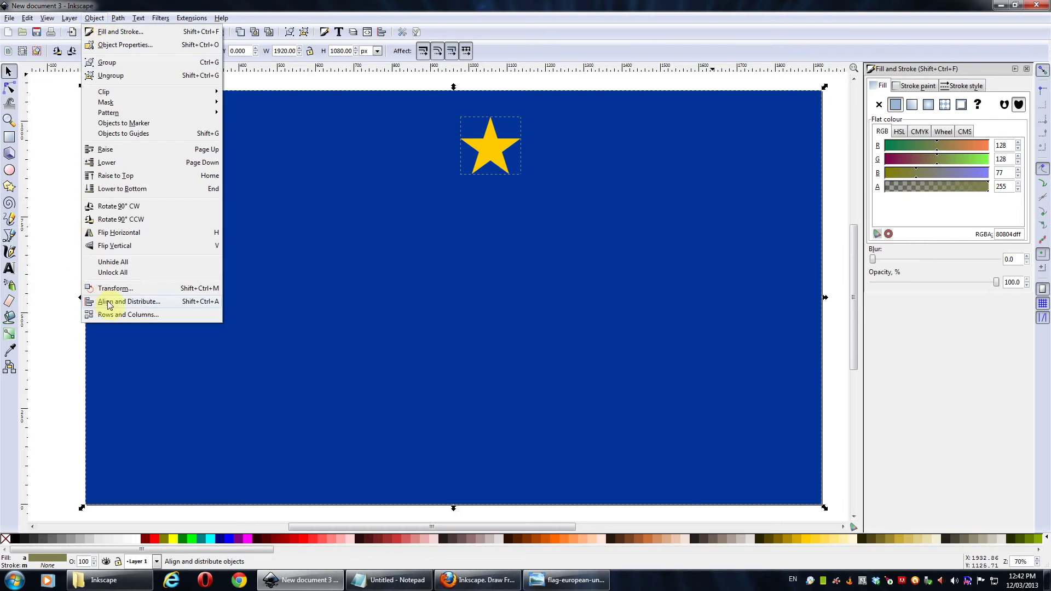
click(108, 303)
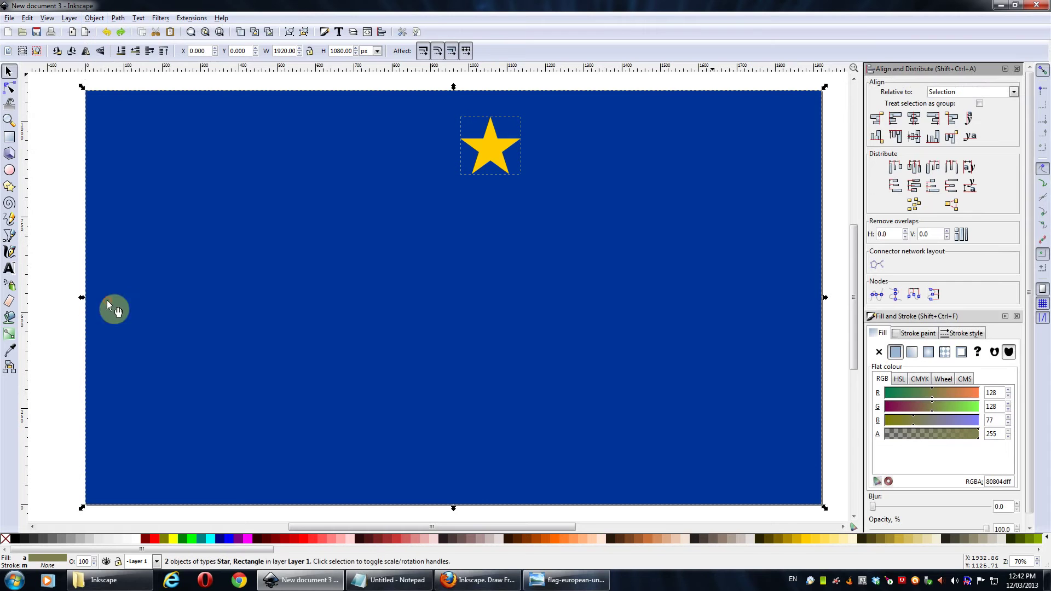
click(914, 119)
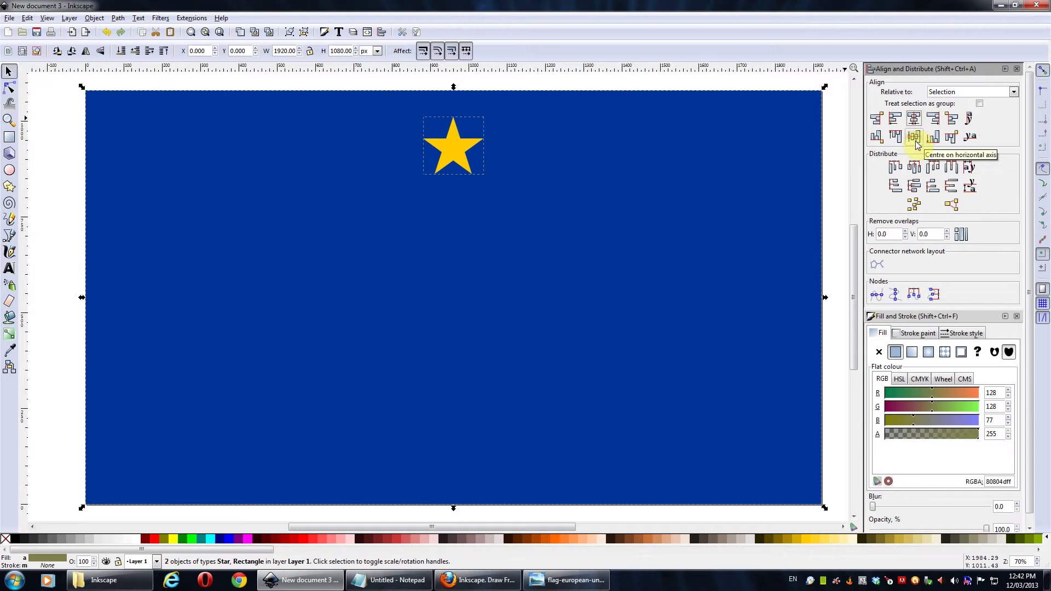
click(914, 137)
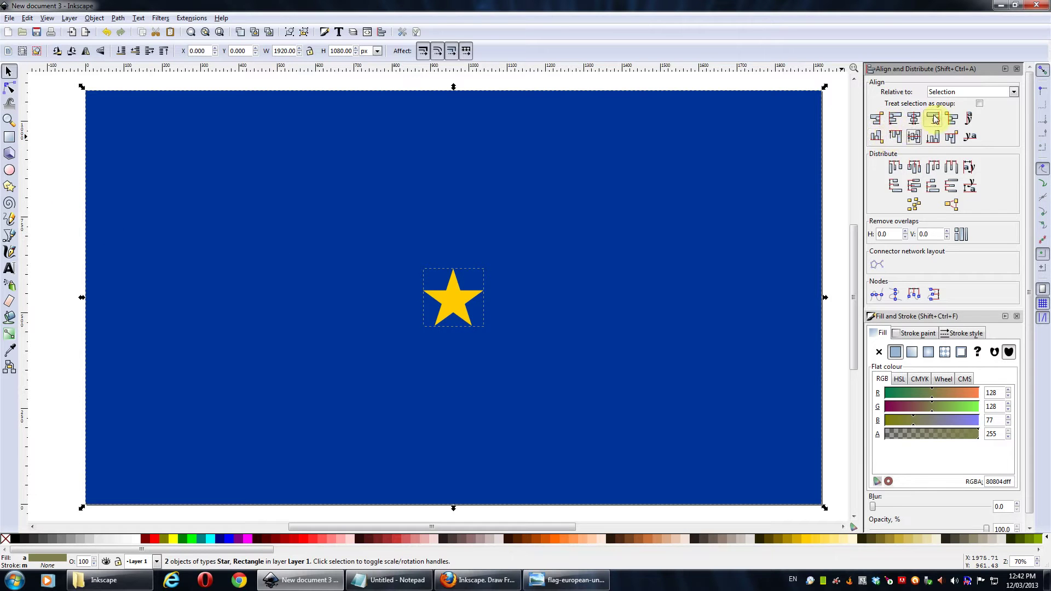
click(934, 138)
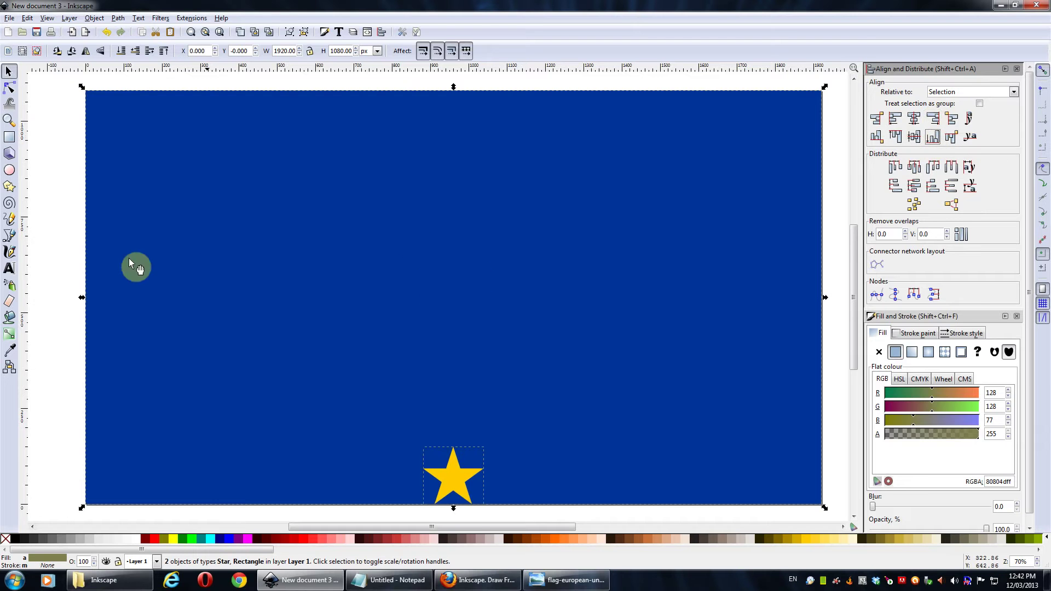
- Select only the star and set up tiled clones with simple translation (P1), 1 row and 12 columns
click(52, 214)
mouse_move(442, 347)
mouse_down()
mouse_move(445, 287)
mouse_move(434, 335)
mouse_up()
click(455, 497)
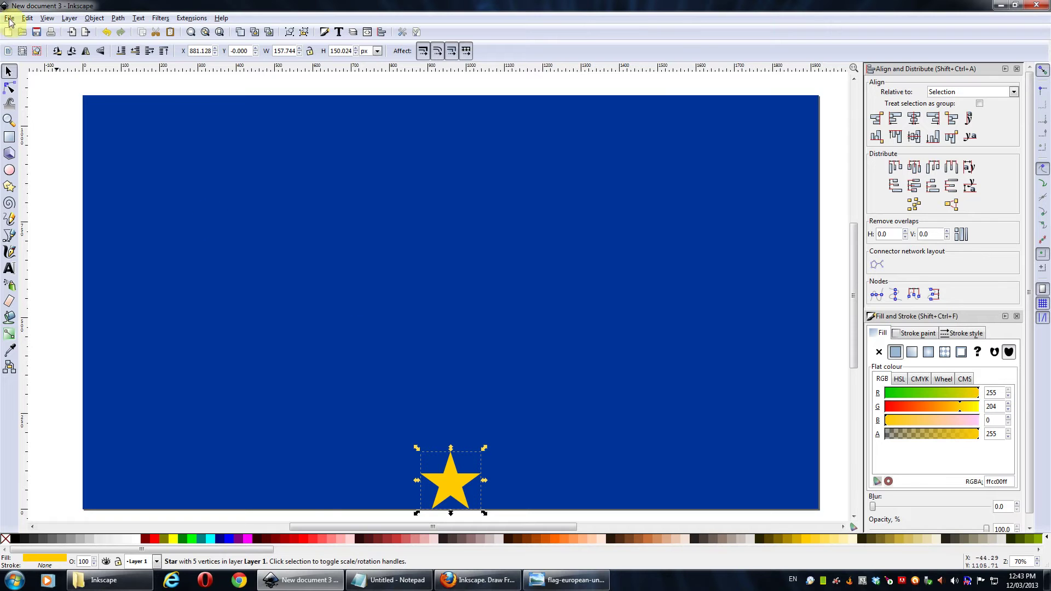
click(26, 18)
mouse_move(57, 190)
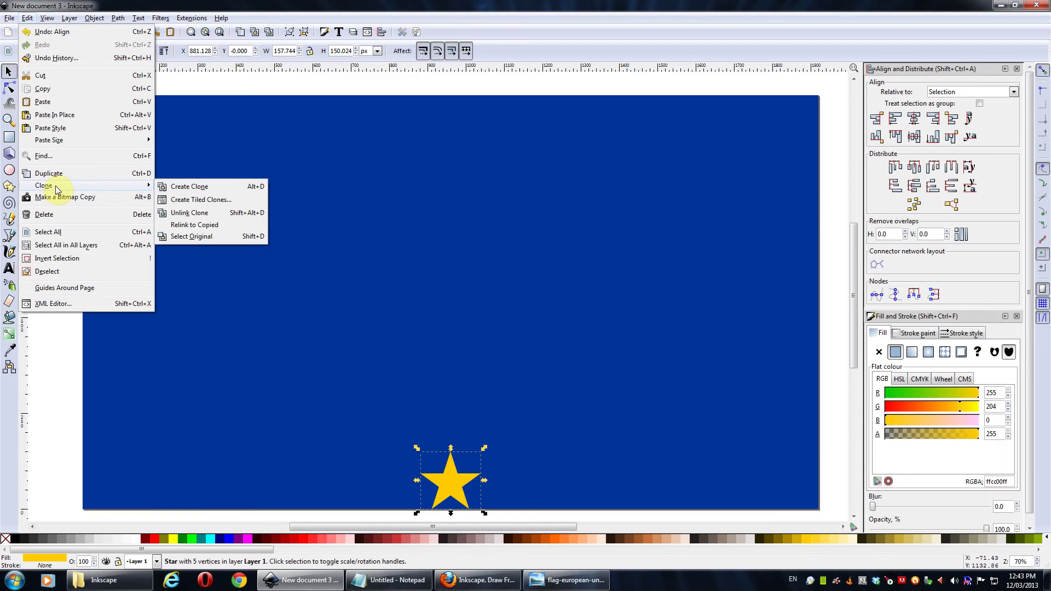
click(190, 200)
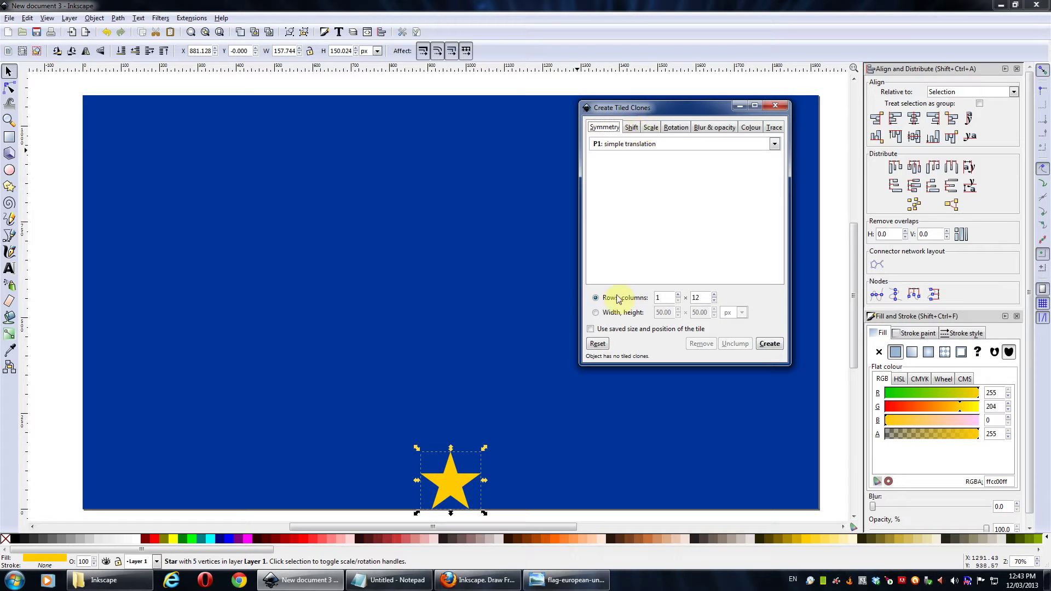
click(664, 297)
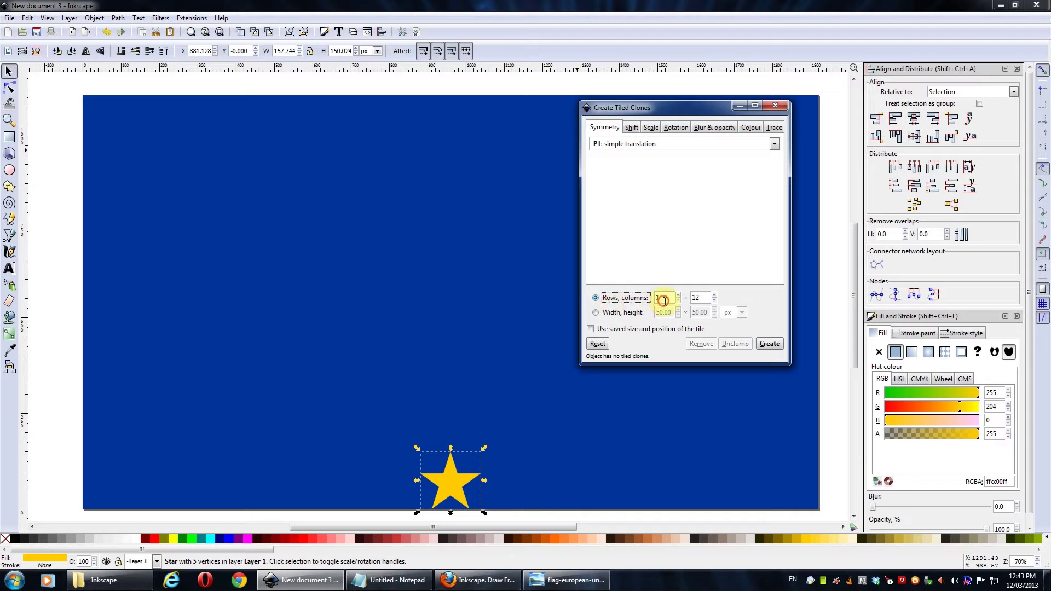
double_click(708, 297)
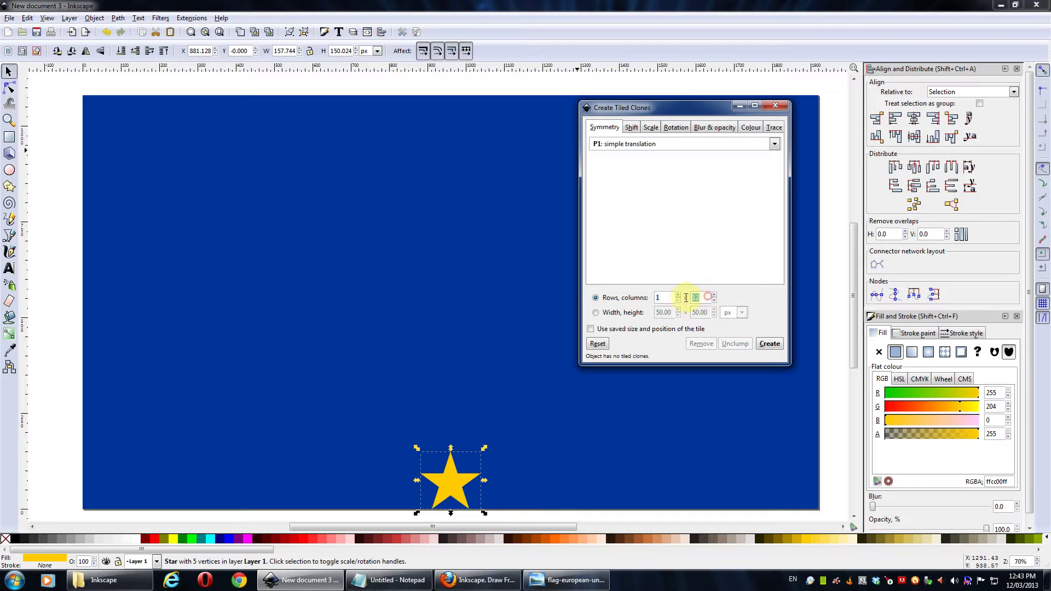
- Set the tiled clones to exclude the tile per column in the shift and to cumulate the scale per column
click(631, 125)
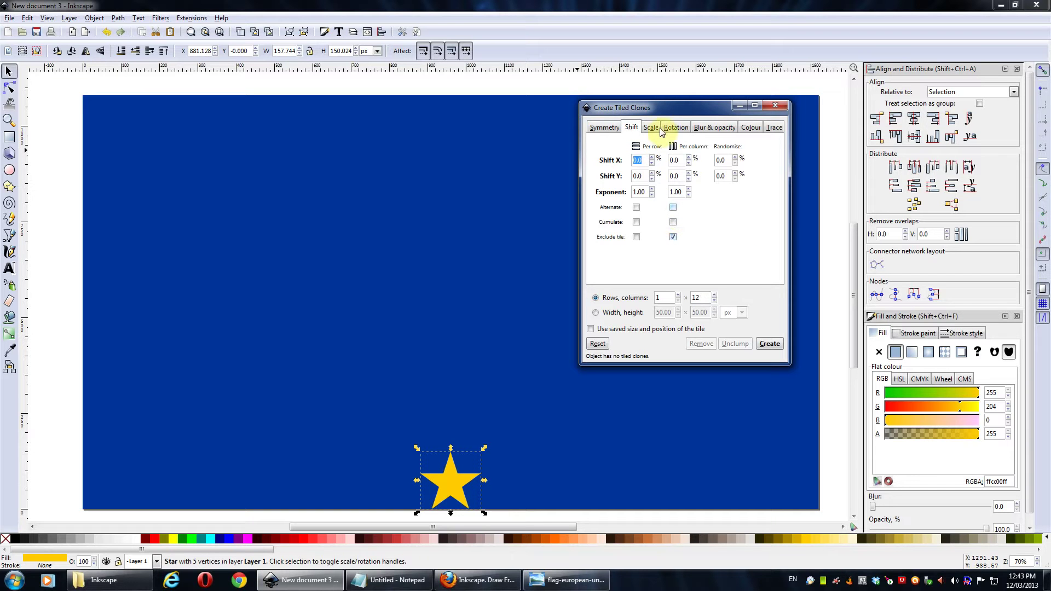
click(672, 235)
click(652, 127)
click(674, 236)
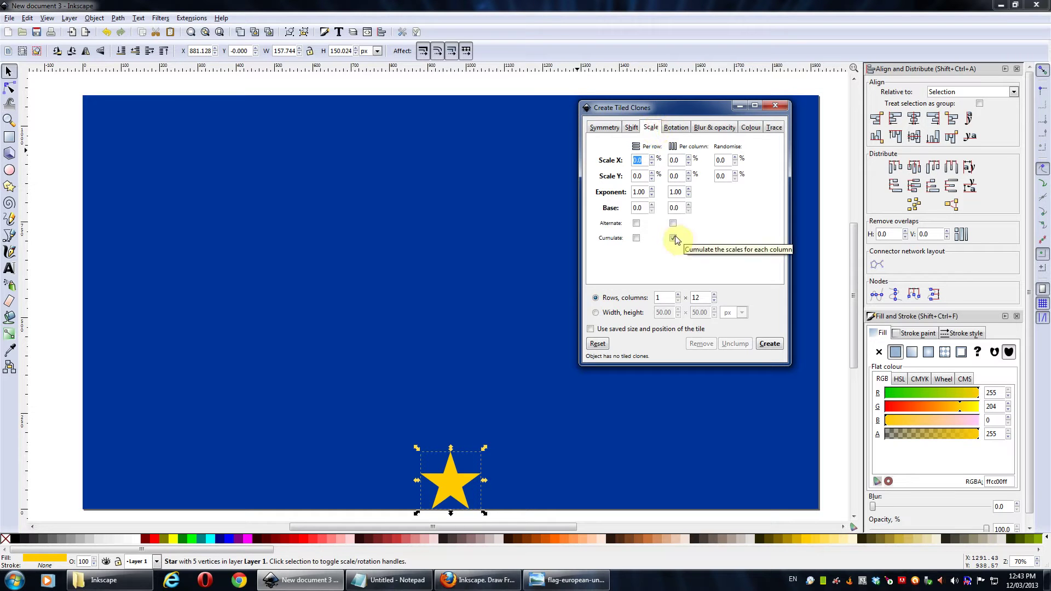
- Check the Notepad notes for the tiled clone angle and use a rotation of 30 degrees per column in Inkscape
click(676, 127)
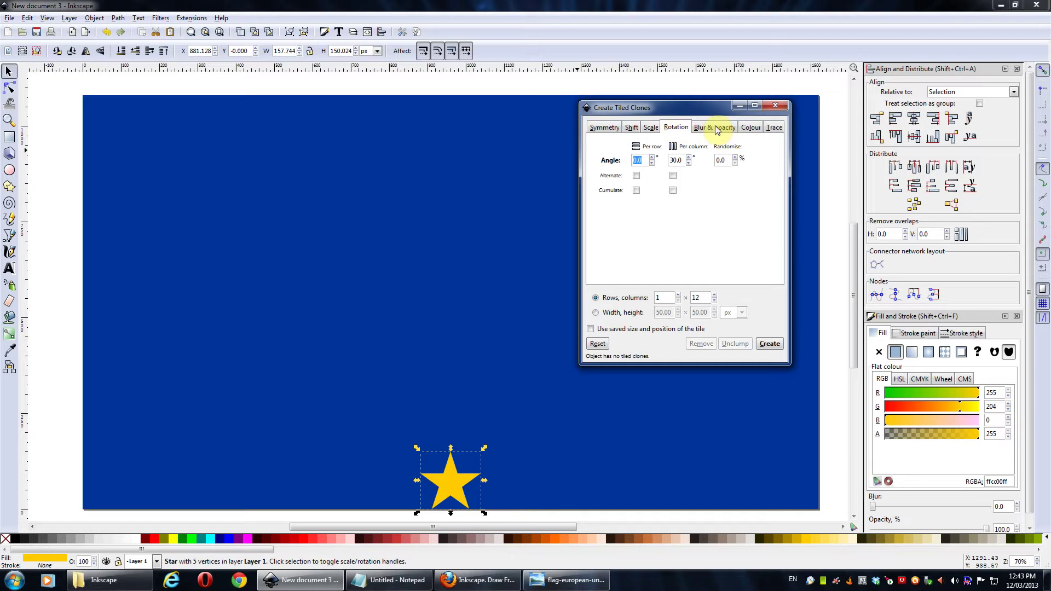
click(682, 159)
click(391, 580)
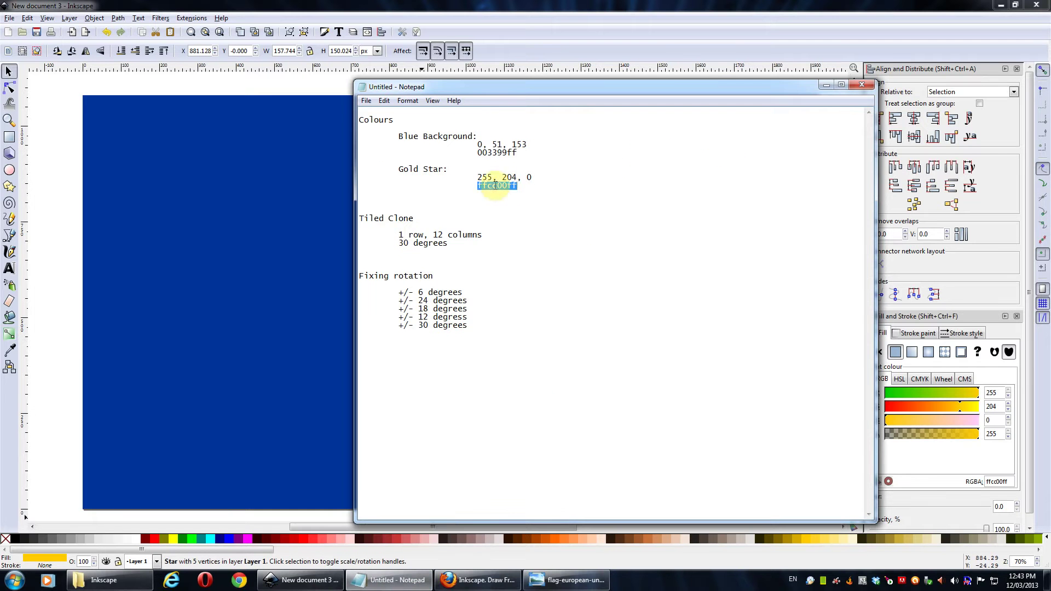
drag(449, 243, 398, 243)
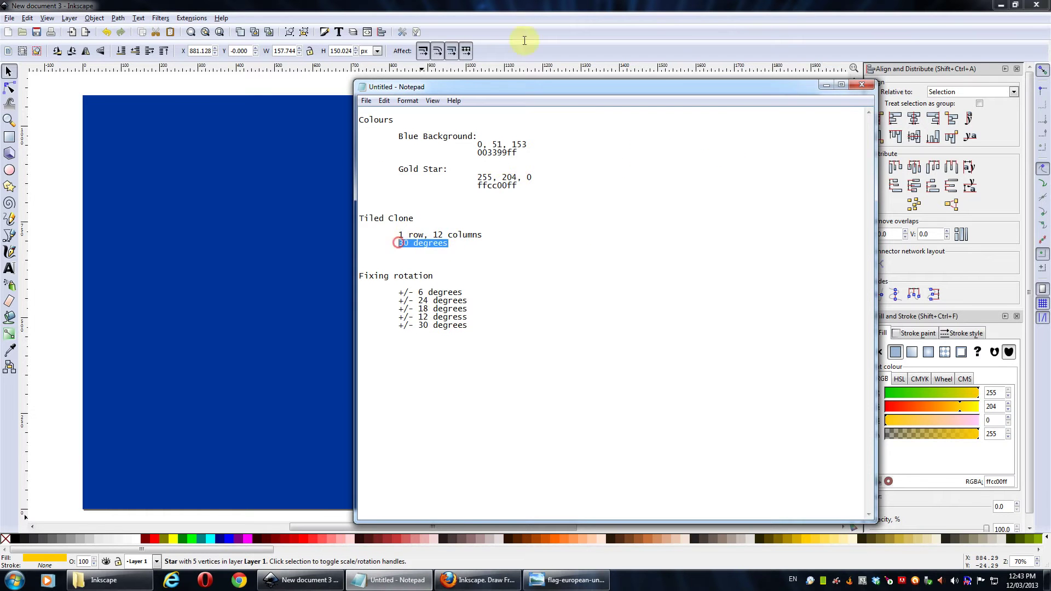
click(706, 6)
drag(683, 160, 666, 159)
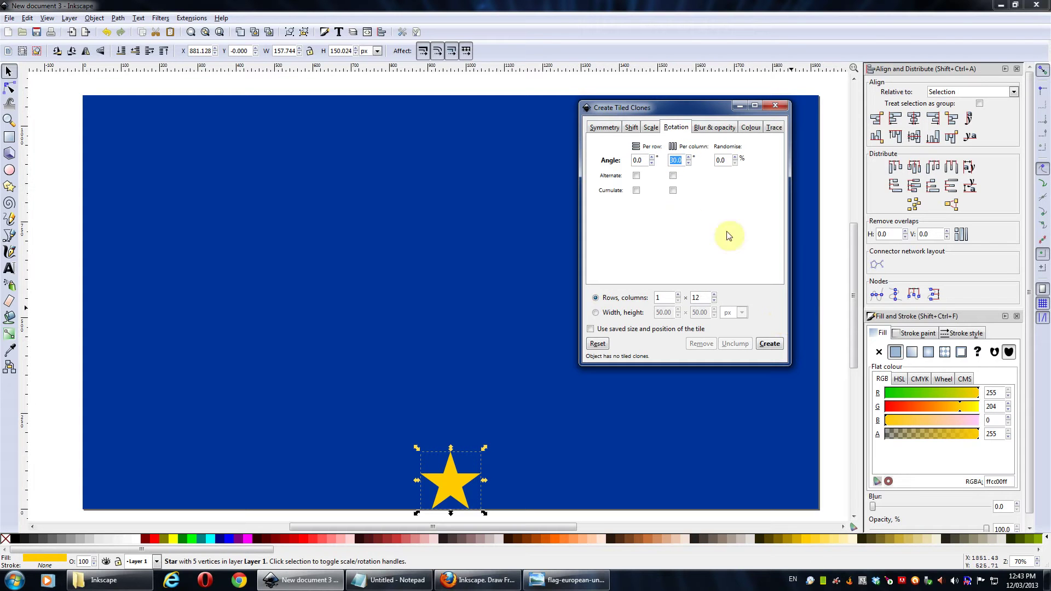
- Review the blur and opacity, colour and trace settings, and create the 12 tiled clones of the star
click(712, 127)
click(750, 127)
click(773, 127)
click(688, 129)
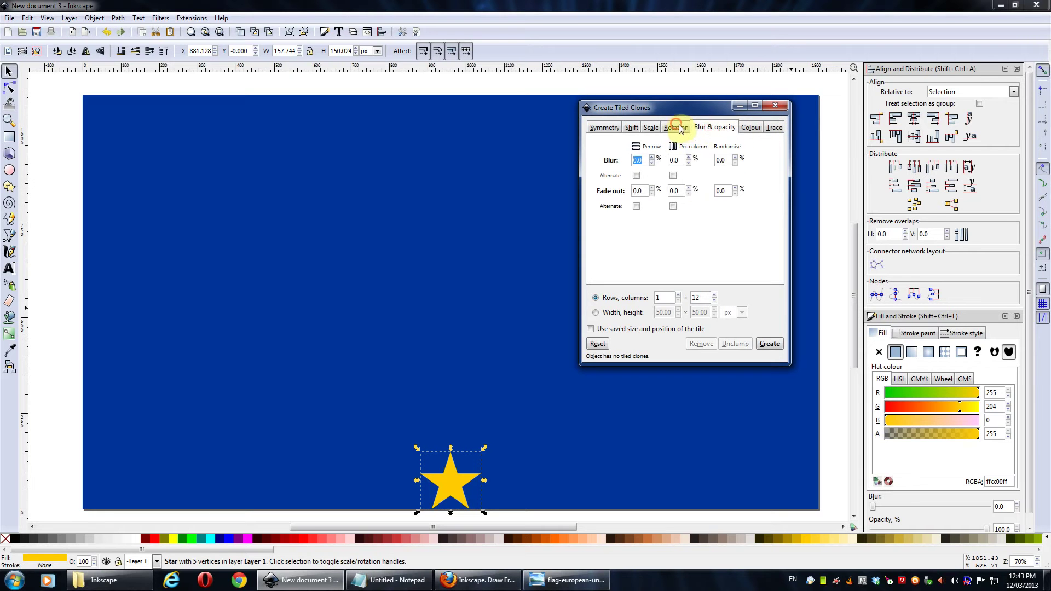
click(770, 345)
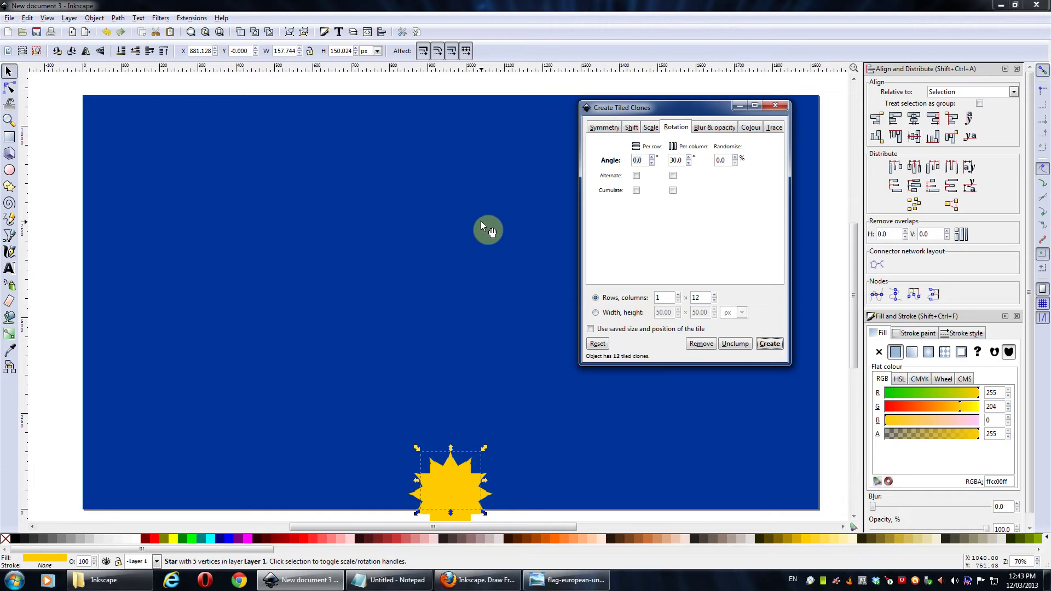
- Undo the tiled clones and move the star's centre of rotation up to the centre of the flag
key(ctrl+z)
drag(482, 341, 460, 272)
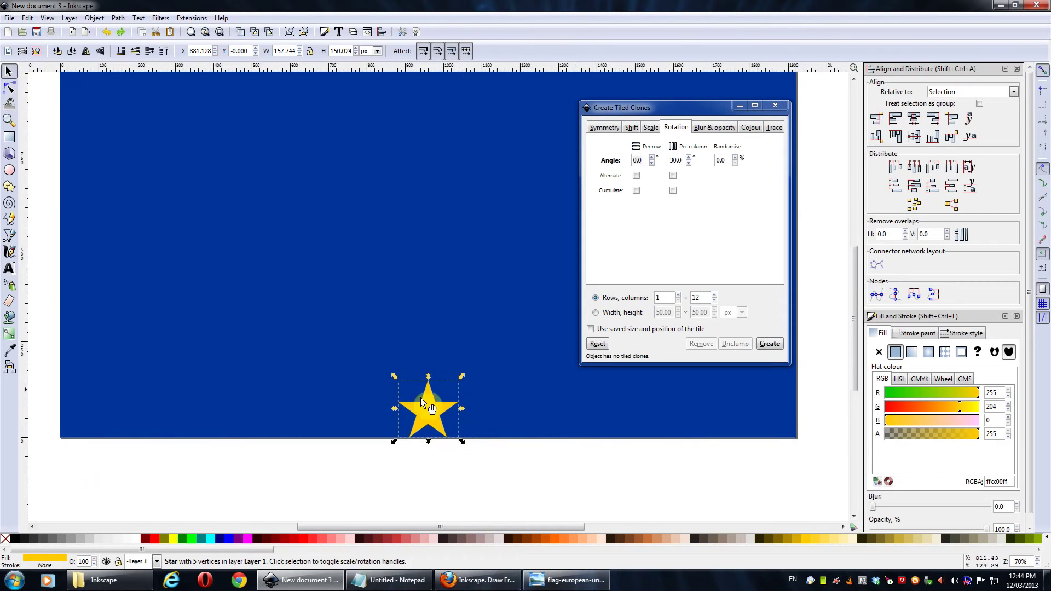
click(428, 418)
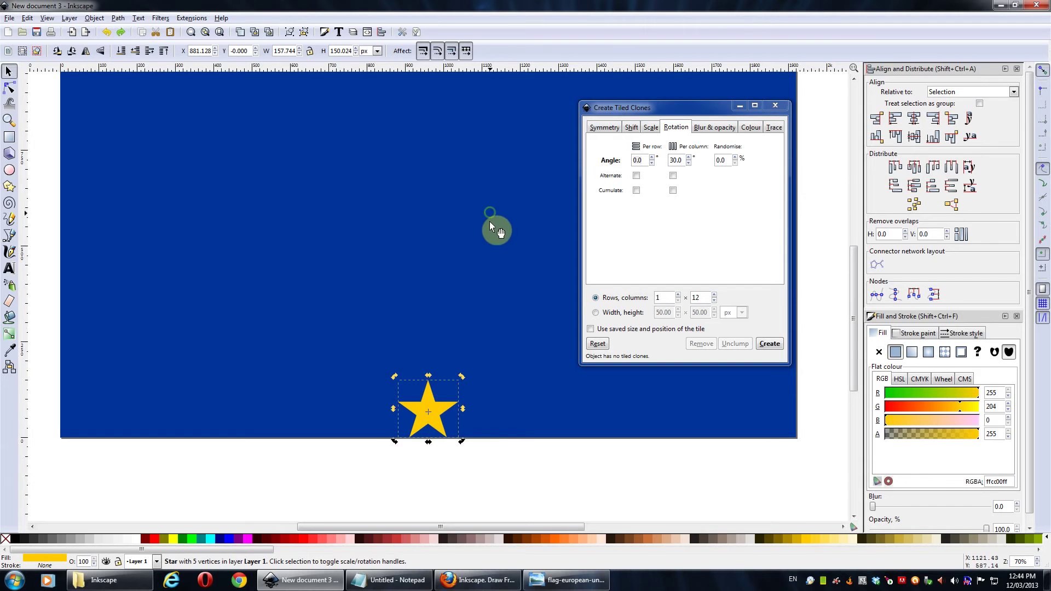
drag(492, 242, 479, 305)
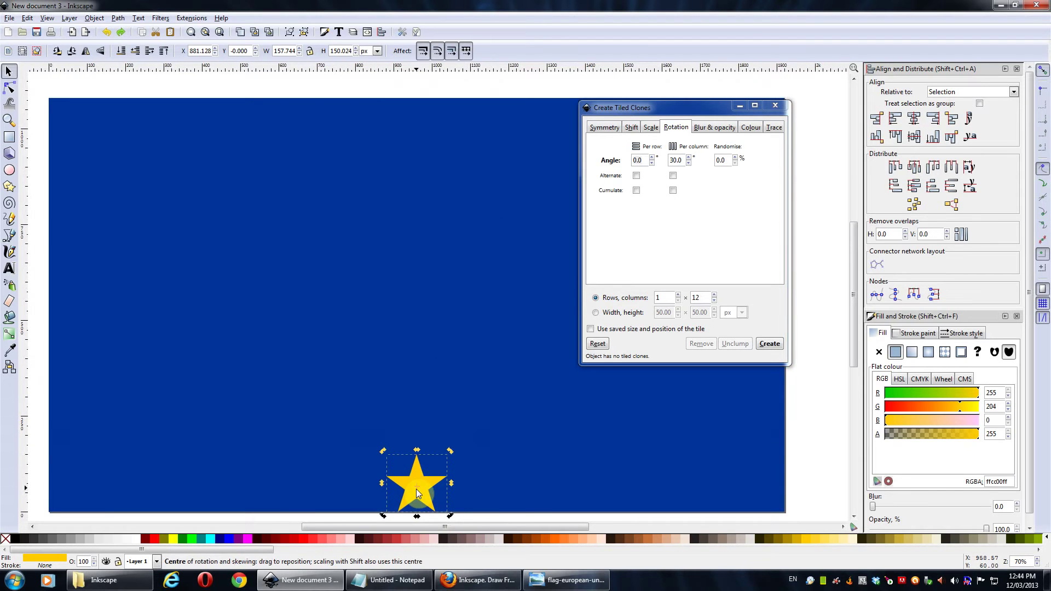
drag(416, 486, 425, 306)
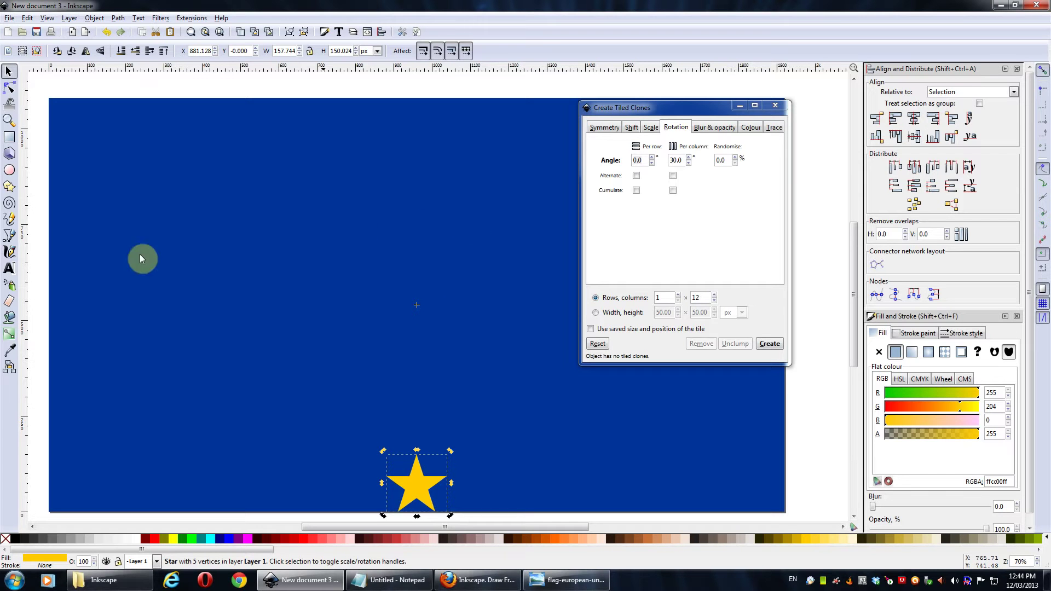
- Move the star straight up to a Y position of about 129 px and create its 12 tiled clones
key(Escape)
click(405, 471)
mouse_move(413, 454)
mouse_down()
mouse_move(415, 471)
mouse_move(423, 435)
mouse_up()
click(419, 485)
click(775, 343)
drag(455, 203, 406, 222)
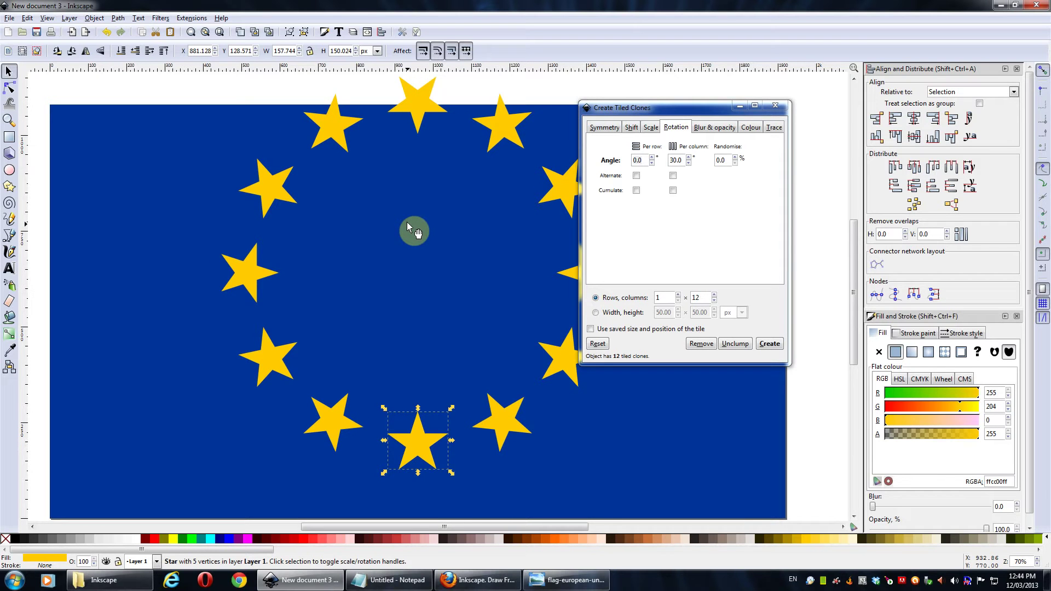
drag(407, 222, 380, 477)
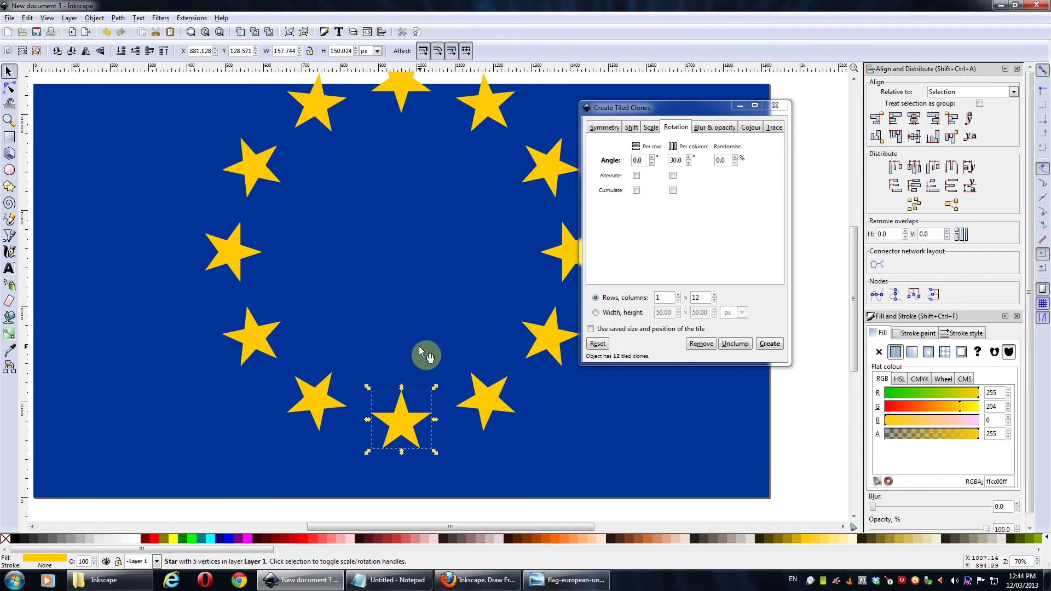
drag(428, 248, 421, 286)
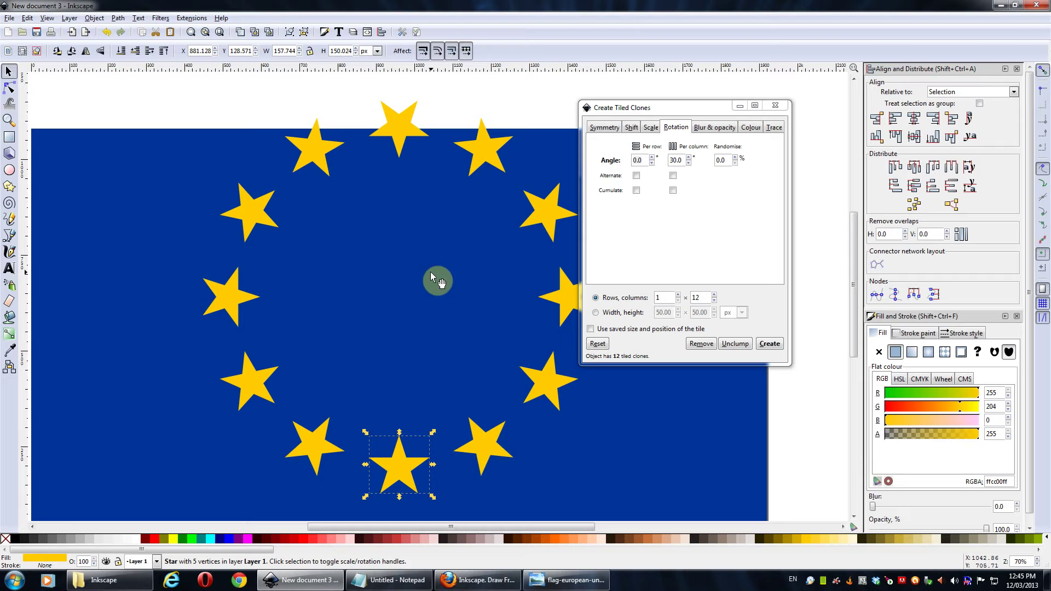
drag(430, 272, 433, 238)
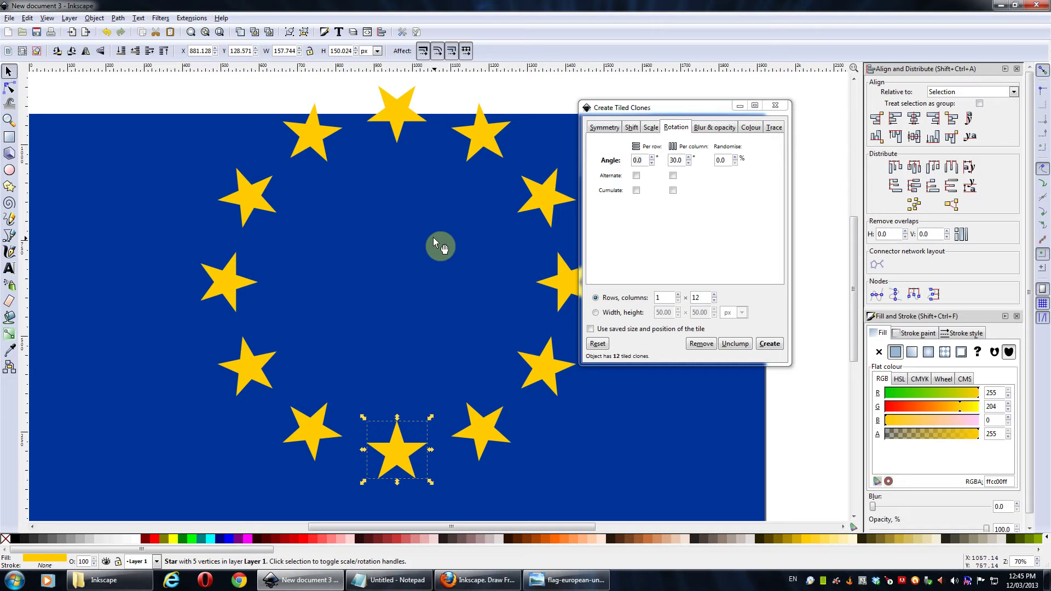
click(318, 147)
drag(375, 234, 416, 248)
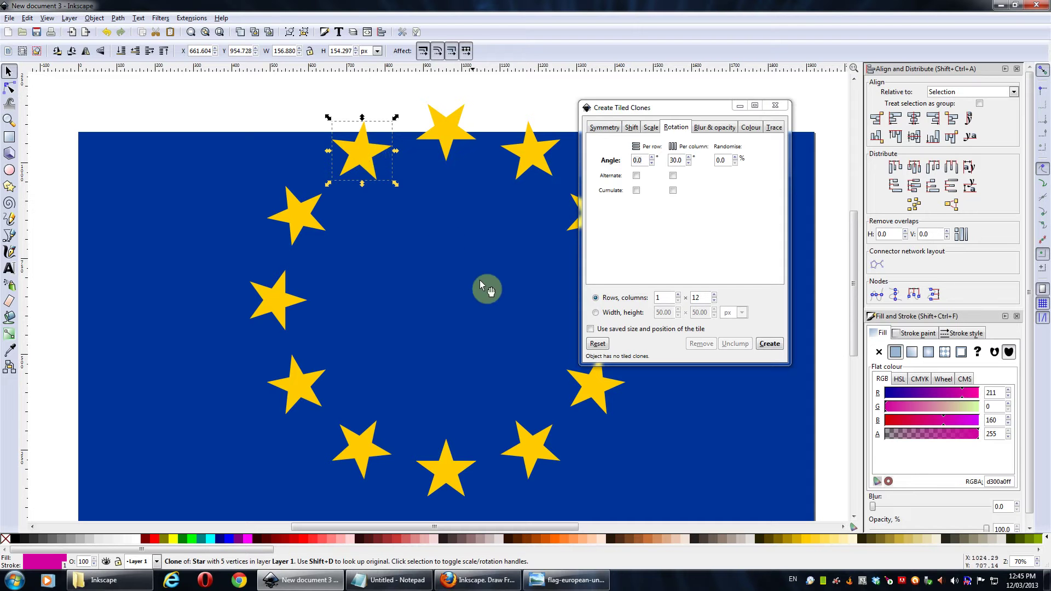
drag(493, 277, 436, 241)
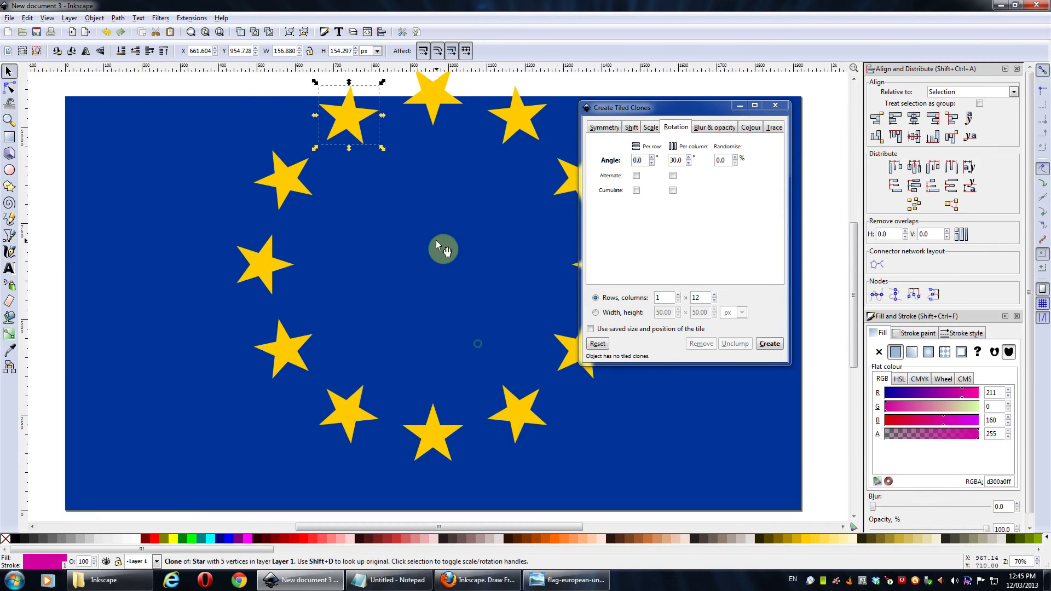
- Move the rotation centre of the bottom star's clone from the ring's centre to the middle of that star
click(421, 438)
scroll(446, 337, up, 1)
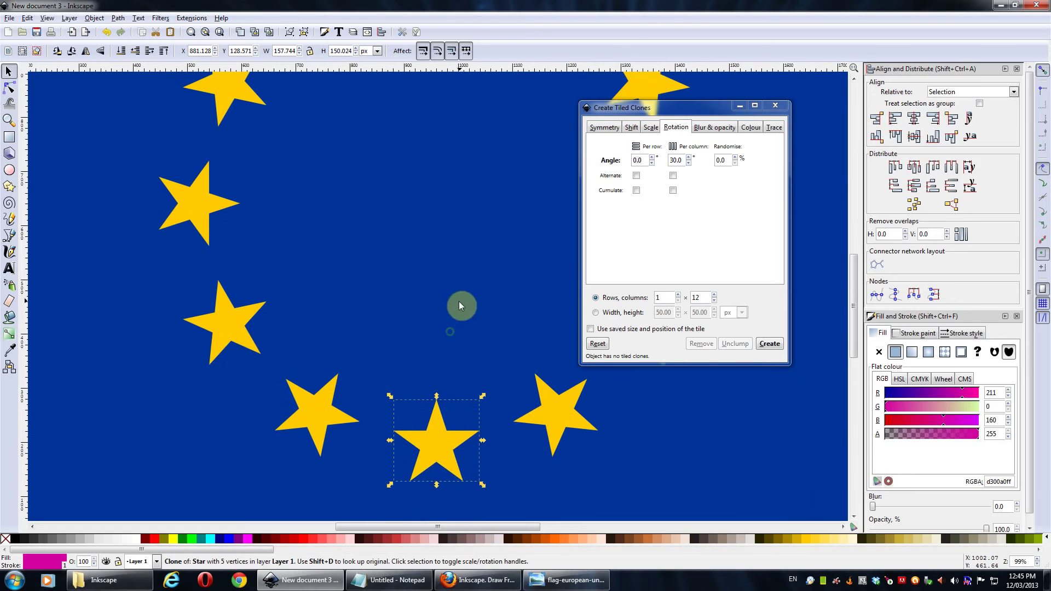
click(426, 455)
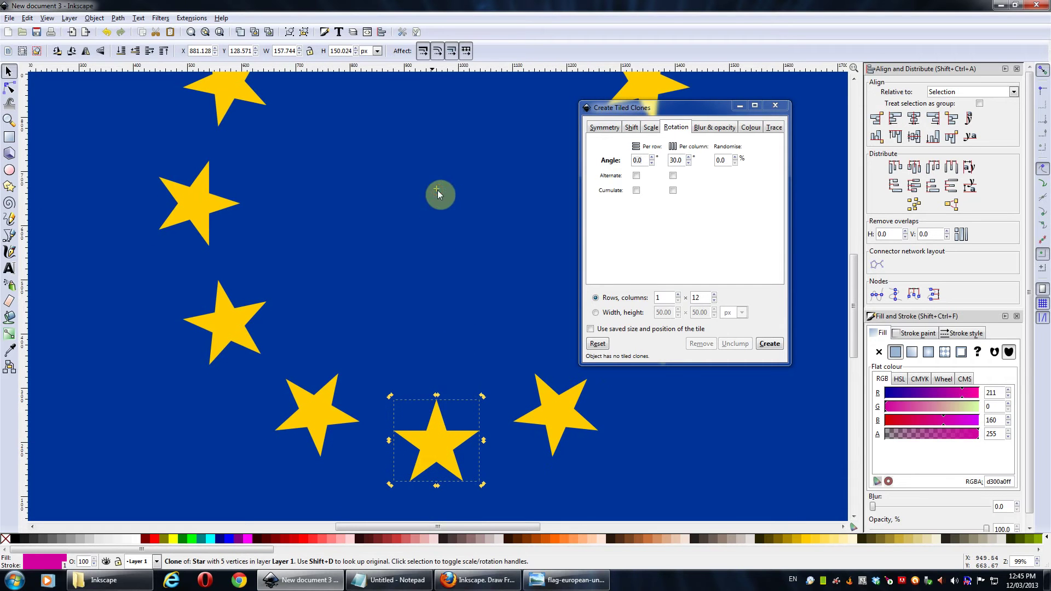
drag(438, 195, 427, 425)
scroll(458, 451, up, 3)
- Close the Create Tiled Clones dialog and move the rotation centre of the seven-o'clock star to the star's own middle
drag(245, 370, 504, 381)
click(368, 360)
drag(473, 183, 355, 287)
scroll(355, 286, down, 1)
drag(431, 217, 314, 422)
drag(414, 300, 522, 166)
click(774, 105)
drag(366, 287, 451, 267)
scroll(457, 215, down, 1)
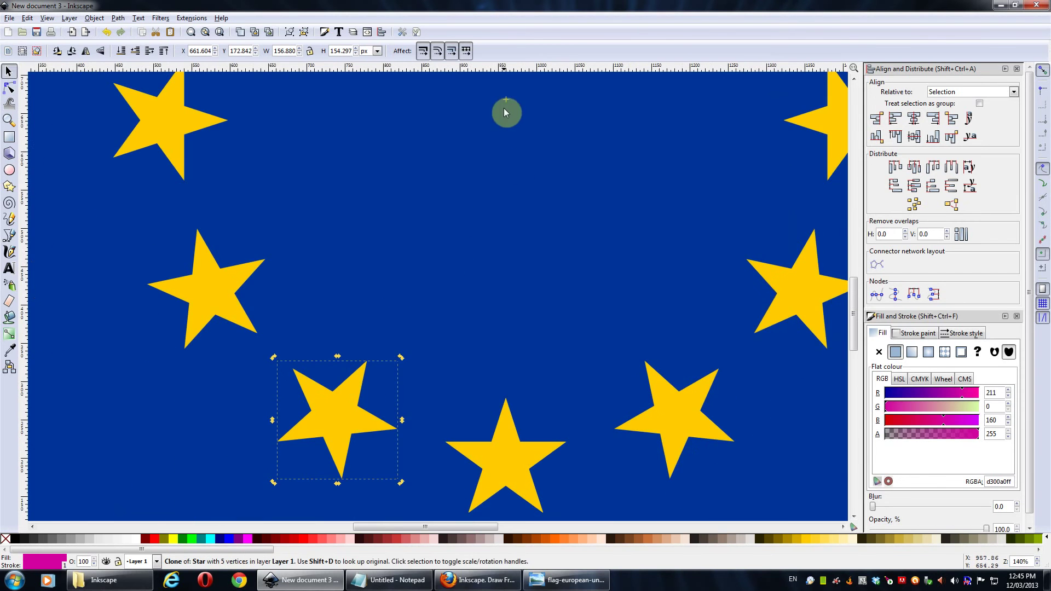
drag(506, 101, 366, 411)
scroll(338, 406, up, 2)
scroll(361, 232, down, 2)
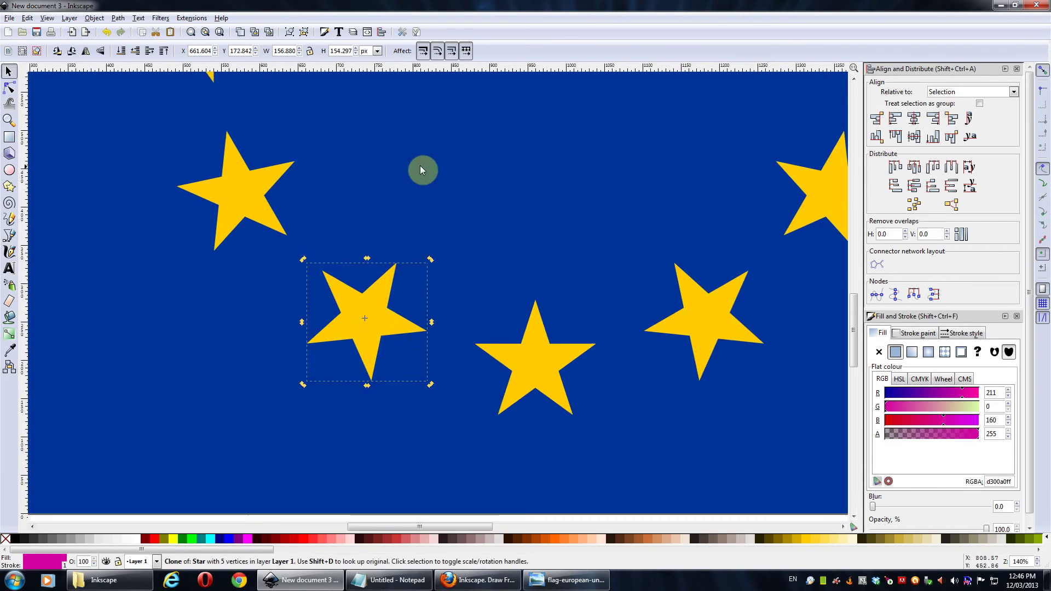
- Try rotating the eight-o'clock star by 5 degrees with Transform about the ring's centre, and undo the rotation
drag(432, 182, 476, 303)
drag(471, 232, 417, 347)
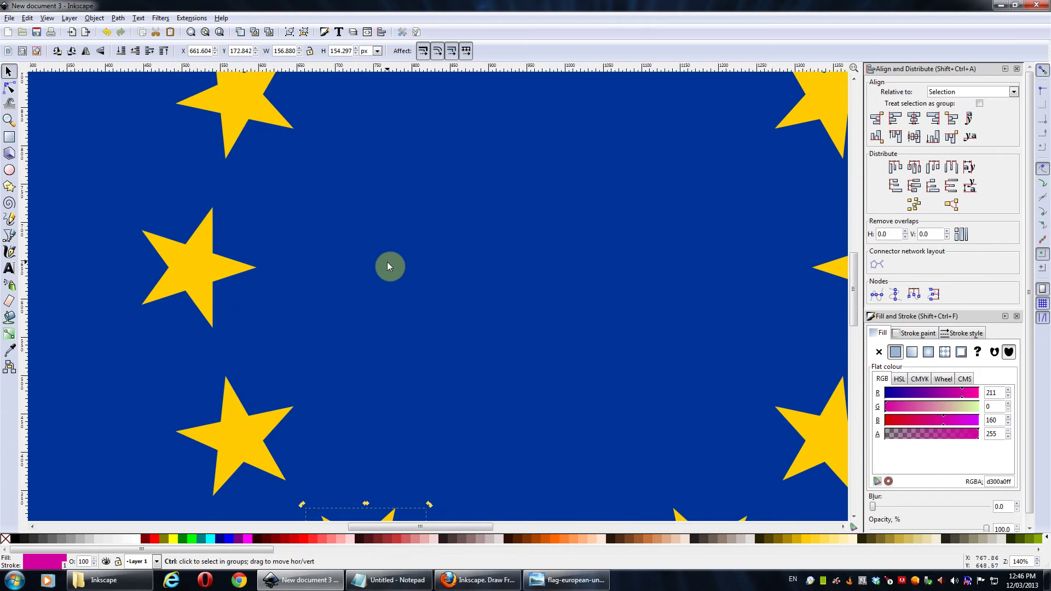
scroll(387, 261, down, 1)
scroll(410, 234, up, 2)
click(369, 105)
scroll(234, 365, down, 2)
click(265, 392)
click(47, 18)
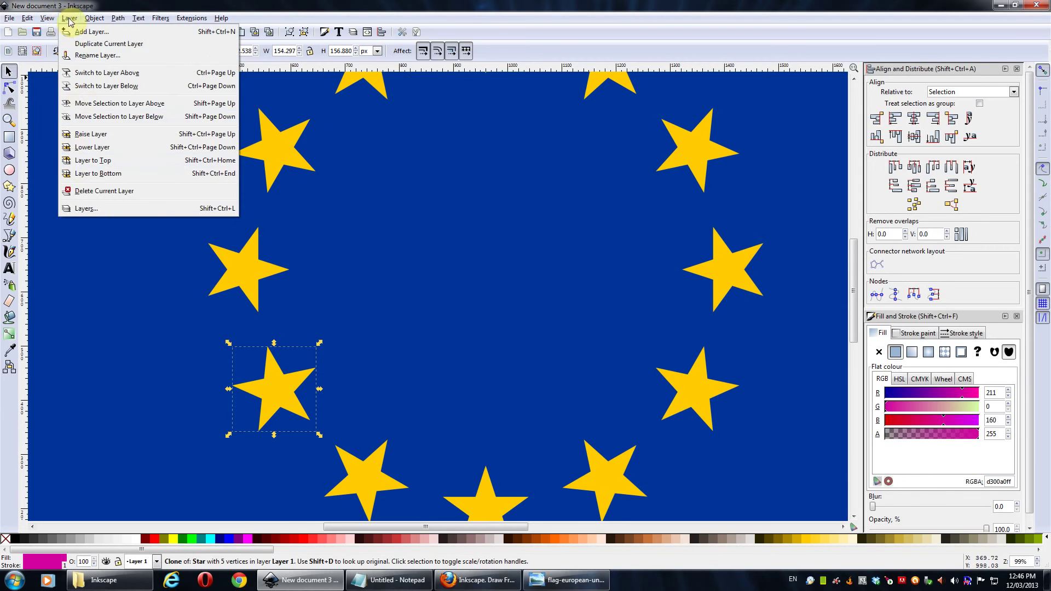
mouse_move(94, 18)
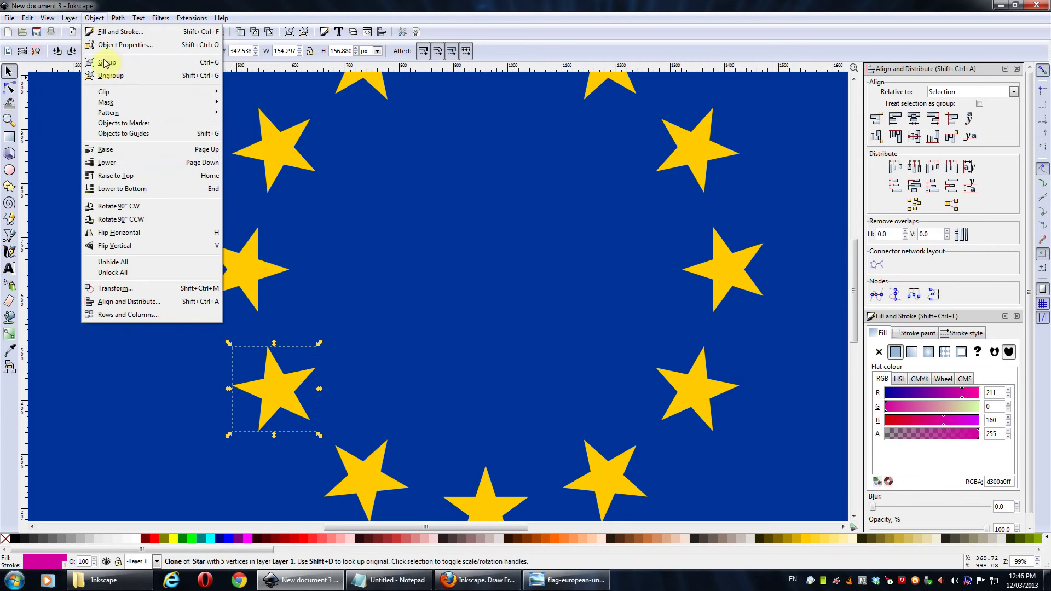
click(107, 287)
click(912, 86)
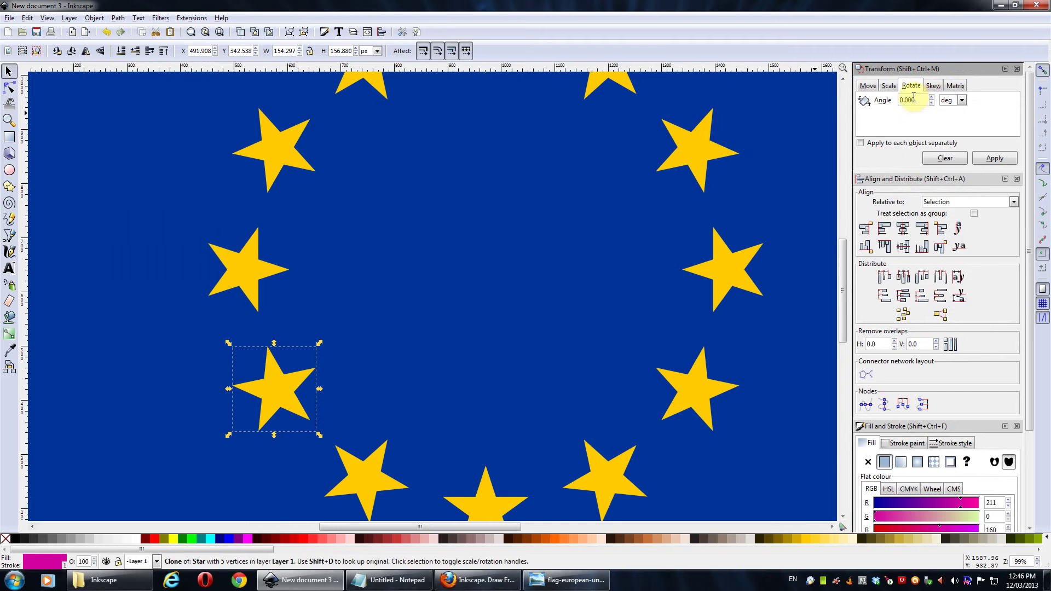
double_click(917, 100)
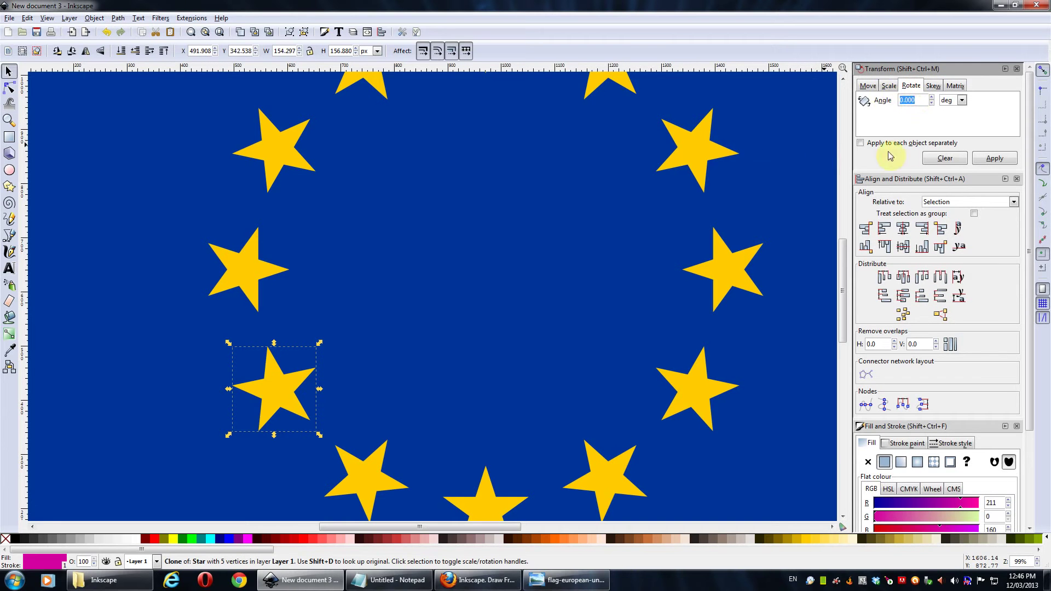
text(5)
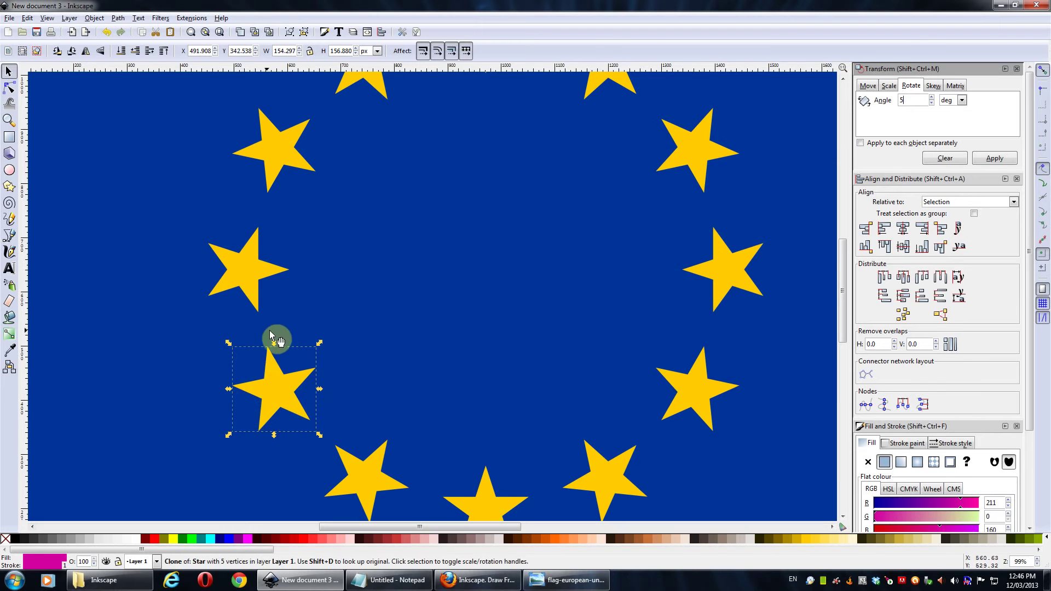
click(991, 159)
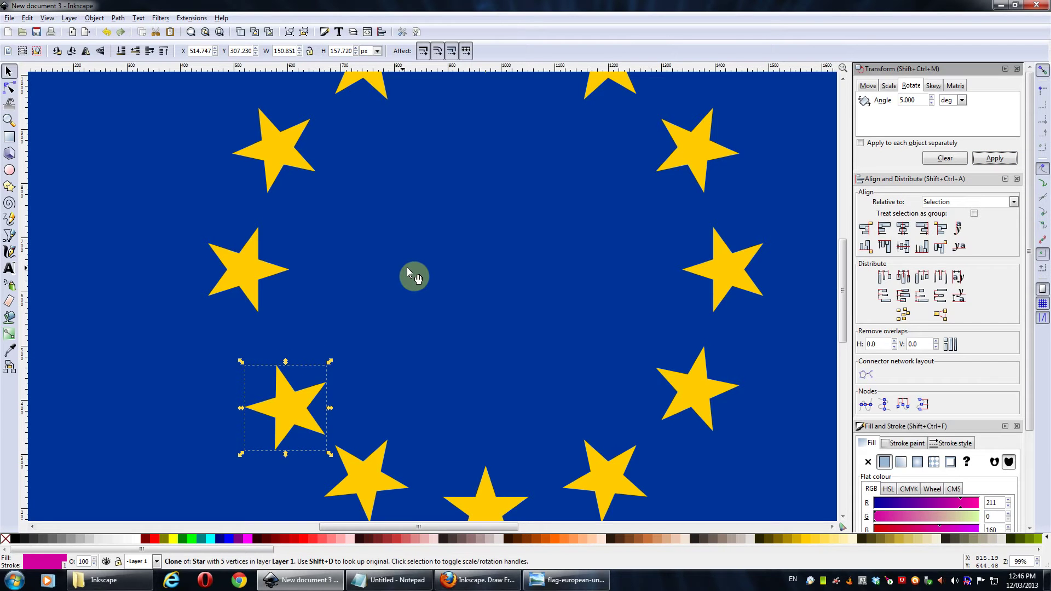
key(ctrl+z)
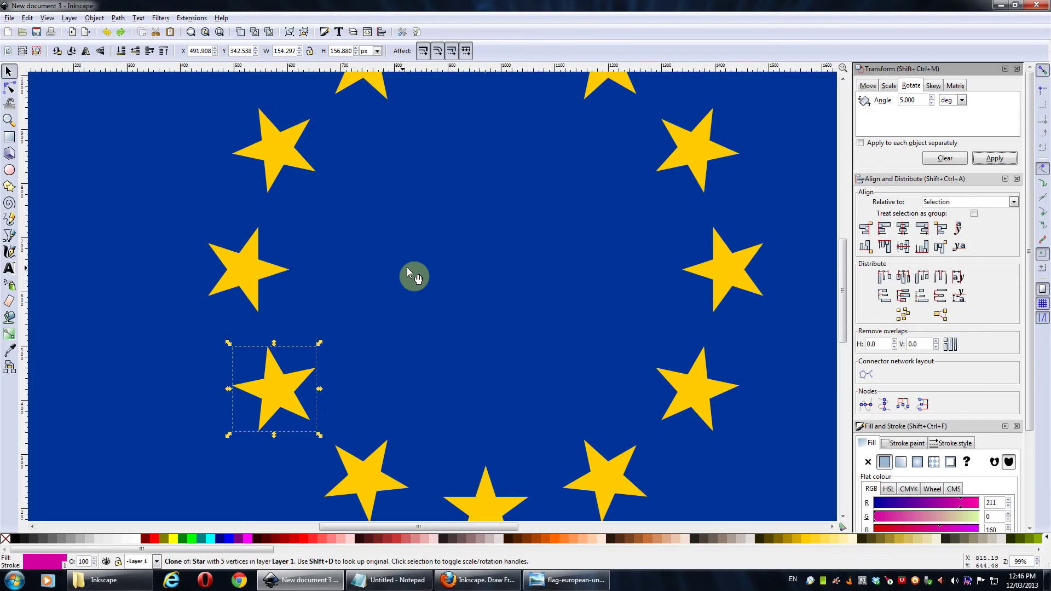
- Move the eight-o'clock star's rotation centre onto the midpoint of that star
drag(370, 289, 524, 273)
scroll(558, 241, up, 1)
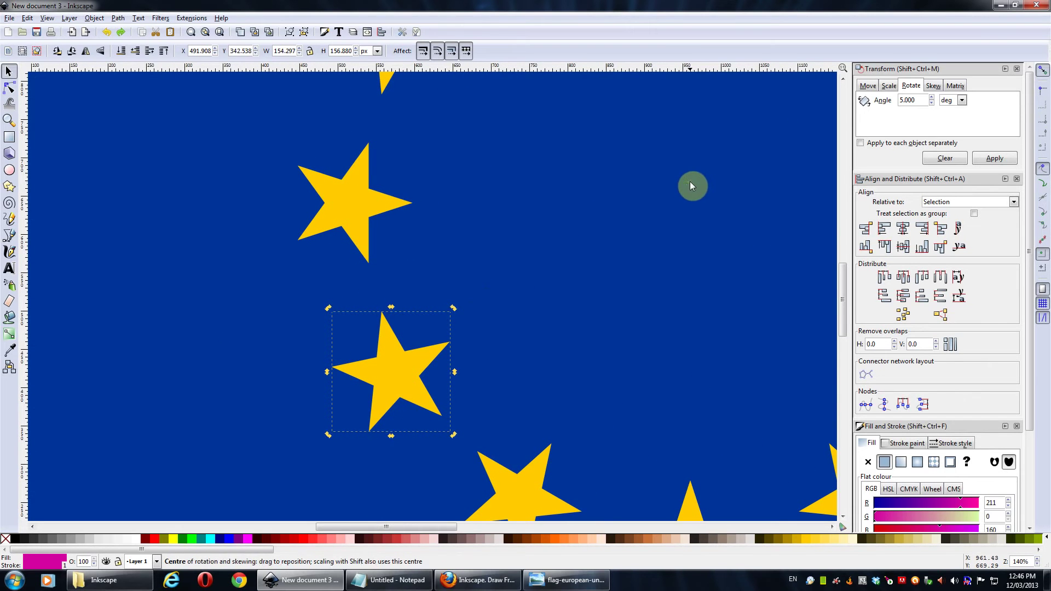
drag(690, 183, 394, 373)
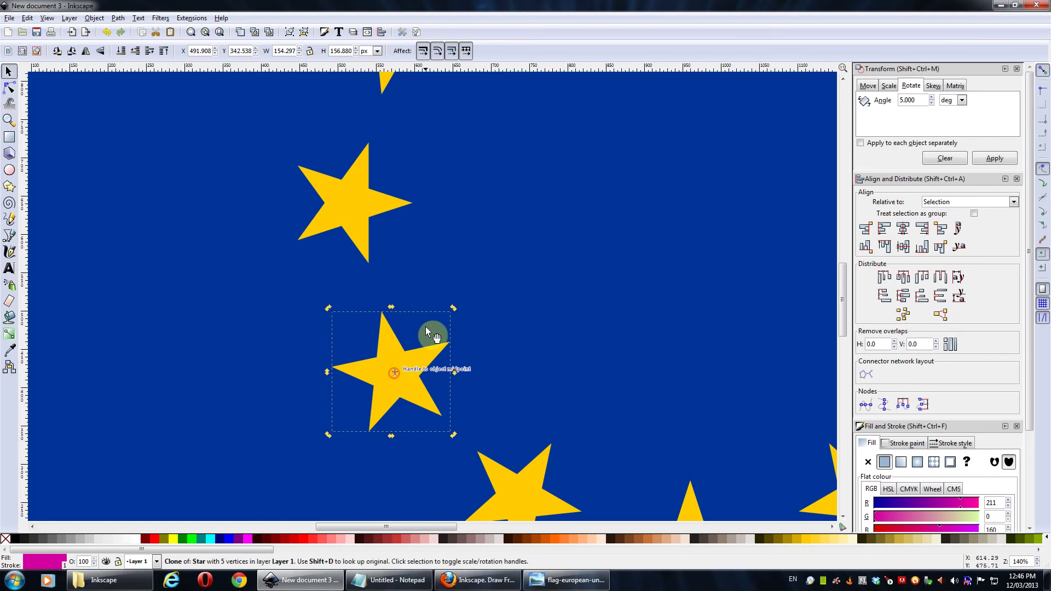
scroll(425, 327, up, 2)
drag(394, 379, 435, 337)
drag(409, 372, 410, 378)
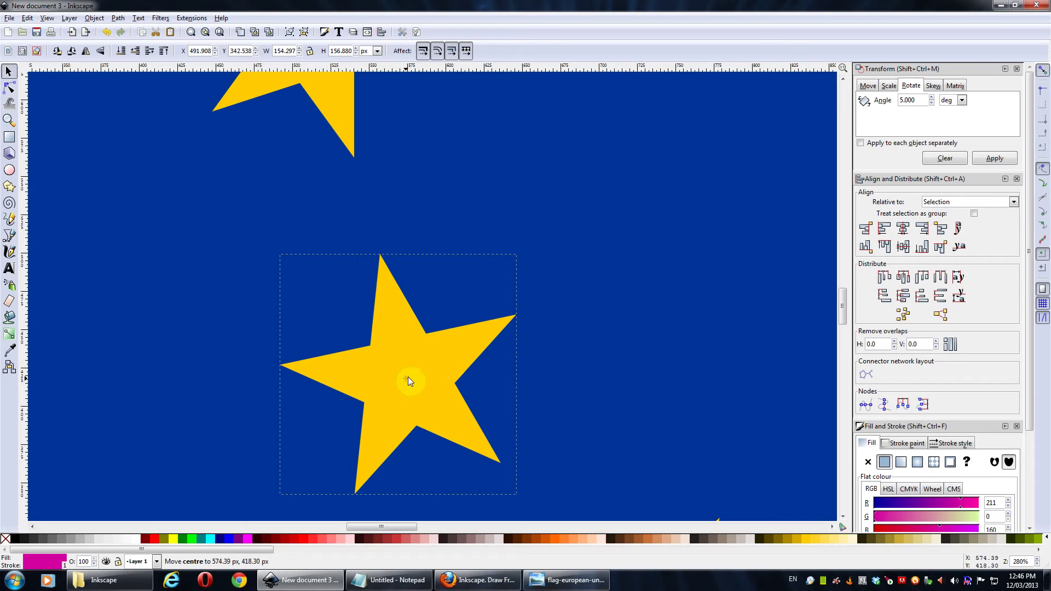
click(408, 377)
- Select the nine-o'clock star and move its rotation centre to the middle of the star
drag(478, 165, 594, 333)
click(431, 221)
drag(653, 163, 541, 268)
ctrl+scroll(541, 268, down, 1)
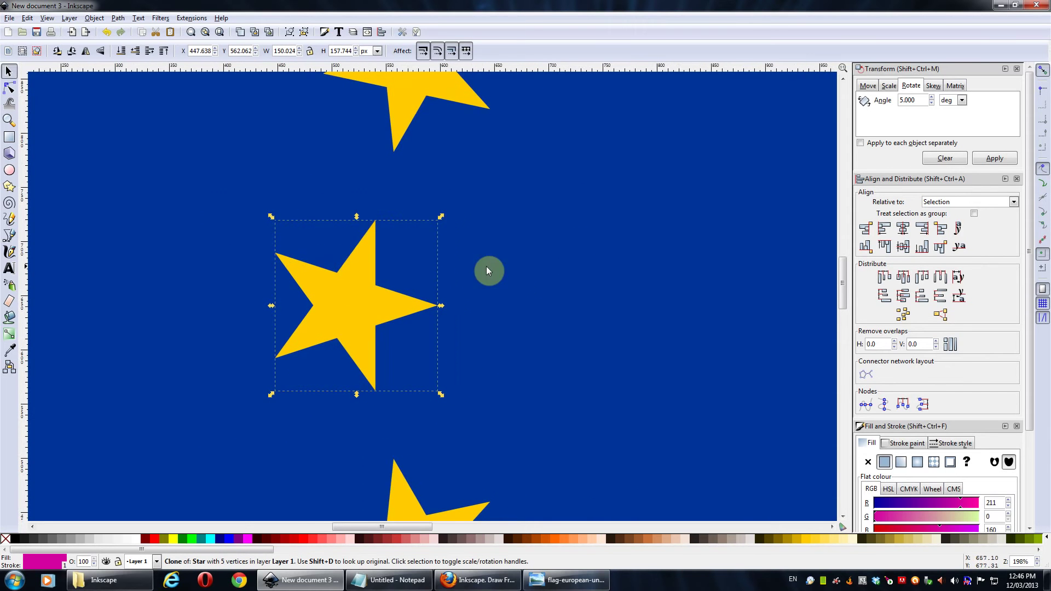
drag(734, 254, 709, 256)
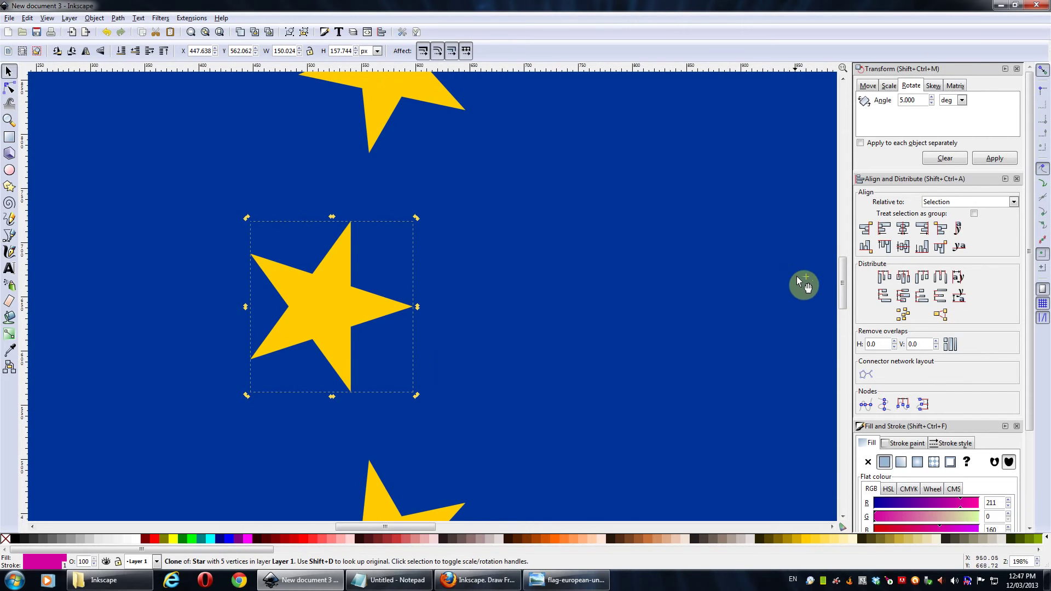
drag(804, 277, 324, 306)
- Select the ten-o'clock star and move its rotation centre to the middle of the star
drag(473, 136, 480, 358)
click(388, 280)
drag(651, 296, 518, 239)
click(271, 231)
mouse_move(693, 452)
mouse_down()
mouse_move(291, 284)
mouse_move(277, 238)
mouse_up()
- Select the eleven-o'clock star and move its rotation centre to the middle of the star
mouse_move(566, 171)
mouse_down()
mouse_move(468, 343)
mouse_move(440, 360)
mouse_up()
click(323, 245)
click(324, 244)
mouse_move(511, 345)
mouse_down()
mouse_move(505, 300)
mouse_move(424, 174)
mouse_up()
mouse_move(481, 469)
mouse_down()
mouse_move(255, 185)
mouse_move(252, 96)
mouse_move(241, 80)
mouse_up()
- Select the topmost star and snap its rotation centre to the object's midpoint
drag(404, 187, 469, 476)
click(554, 146)
scroll(628, 321, down, 7)
scroll(541, 238, right, 3)
drag(486, 428, 495, 284)
drag(460, 432, 458, 133)
scroll(514, 300, up, 3)
drag(514, 300, 492, 414)
drag(442, 377, 449, 234)
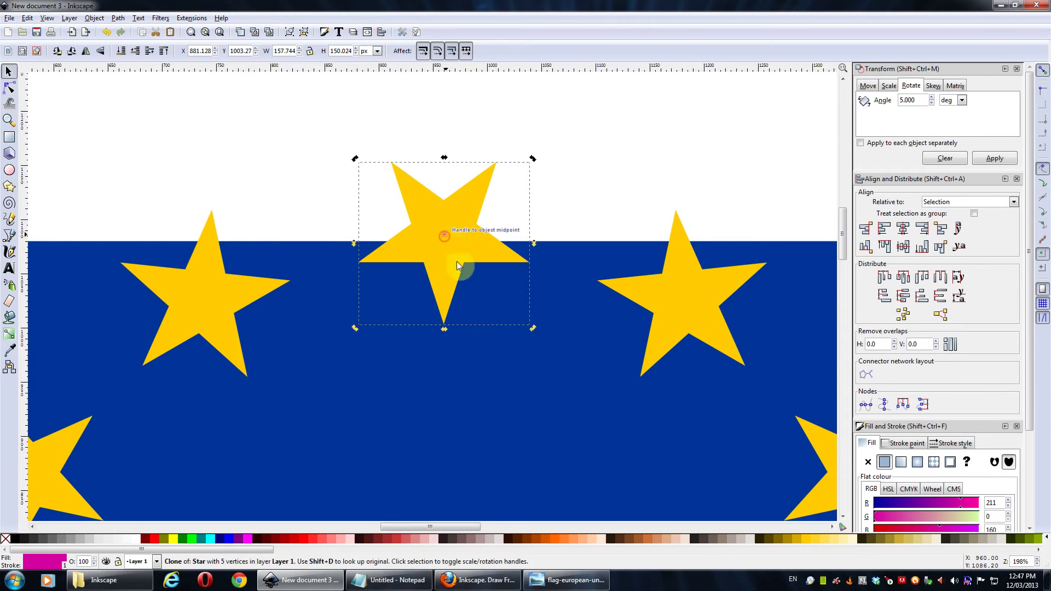
- Select the one-o'clock star and move its rotation centre to the middle of the star
drag(588, 366, 488, 269)
click(581, 192)
scroll(448, 249, down, 3)
scroll(383, 405, up, 1)
drag(608, 221, 526, 284)
click(577, 97)
click(580, 96)
drag(338, 444, 440, 332)
drag(367, 500, 622, 130)
drag(737, 128, 490, 463)
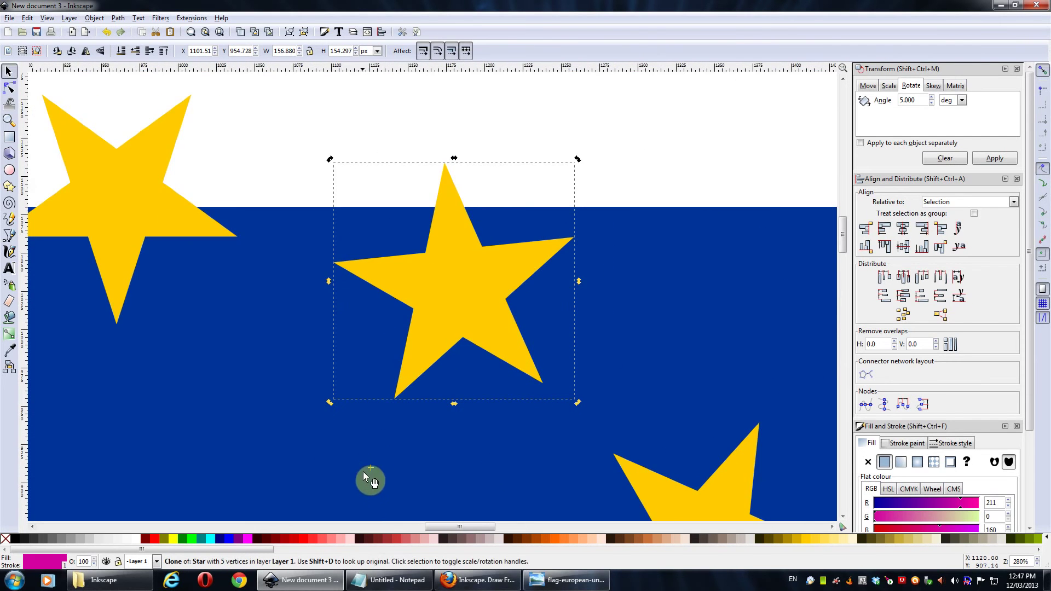
mouse_move(366, 470)
mouse_down()
mouse_move(393, 382)
mouse_move(457, 281)
mouse_move(458, 290)
mouse_move(458, 226)
mouse_up()
- Select the two-o'clock star and move its rotation centre from the ring's centre to the star's middle
scroll(457, 226, down, 1)
scroll(391, 274, down, 1)
drag(391, 274, 514, 251)
click(635, 251)
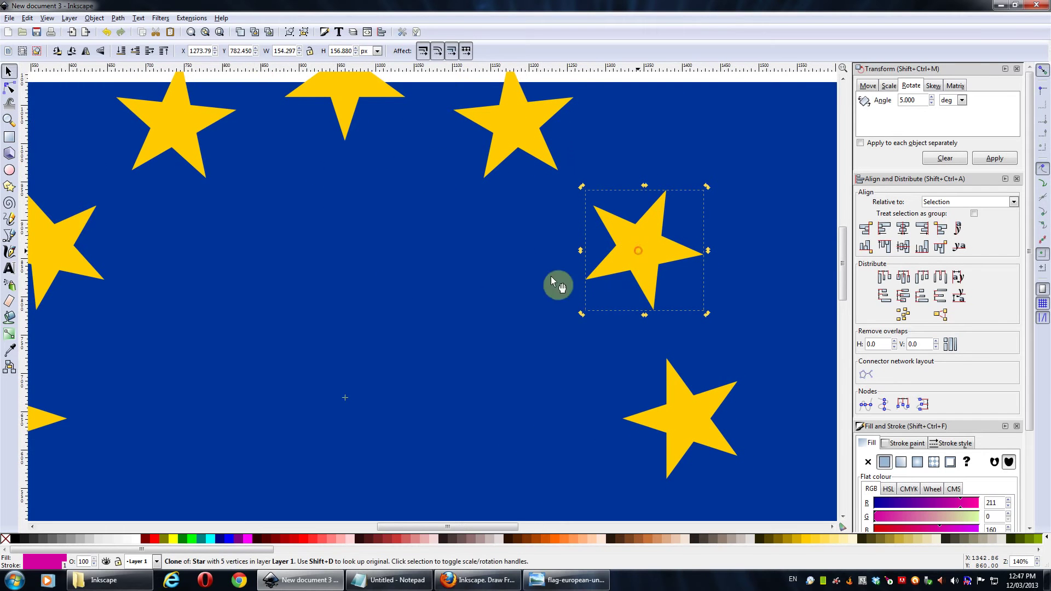
mouse_move(345, 398)
mouse_down()
mouse_move(491, 285)
mouse_move(655, 248)
mouse_move(641, 249)
mouse_move(639, 224)
mouse_move(629, 228)
mouse_up()
scroll(651, 268, up, 2)
scroll(422, 366, down, 2)
- Select the three-o'clock star and move its rotation centre to the middle of the star
drag(424, 365, 549, 160)
click(688, 279)
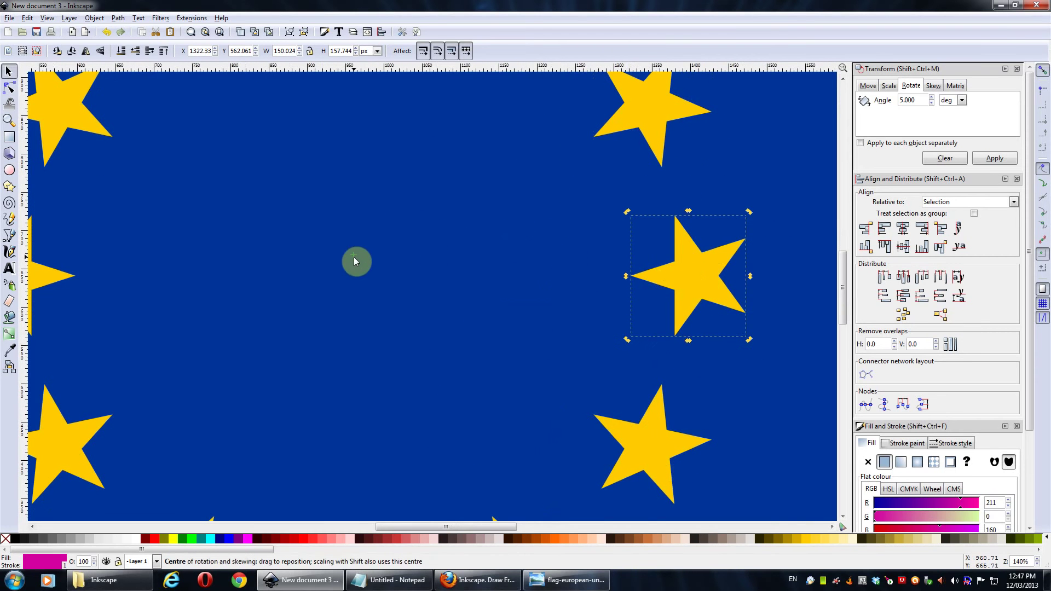
drag(353, 255, 694, 278)
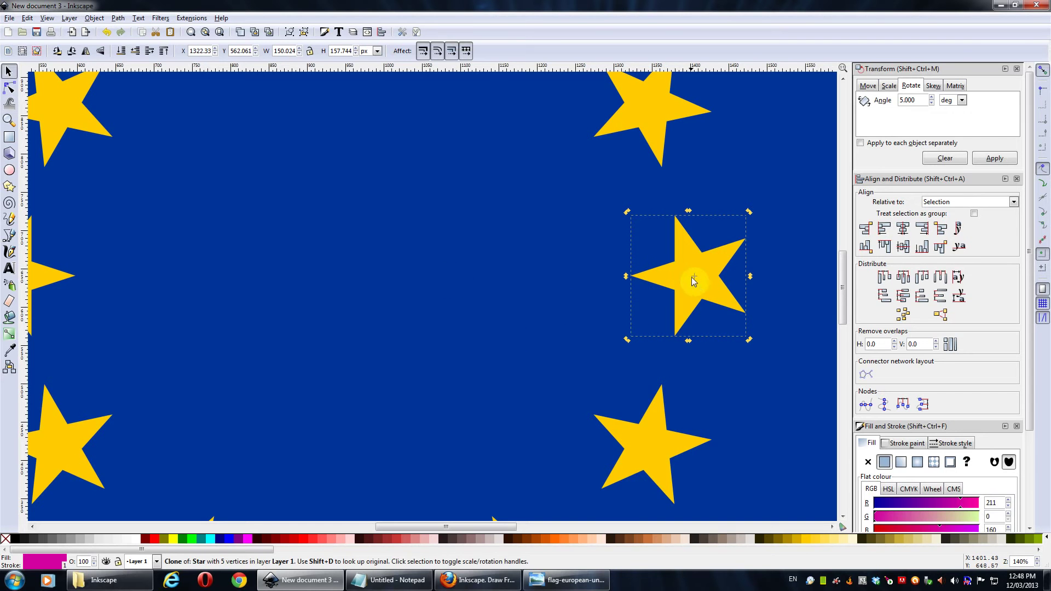
- Select the four-o'clock star and snap its rotation centre to the star's midpoint
drag(462, 347, 389, 227)
click(578, 320)
click(560, 330)
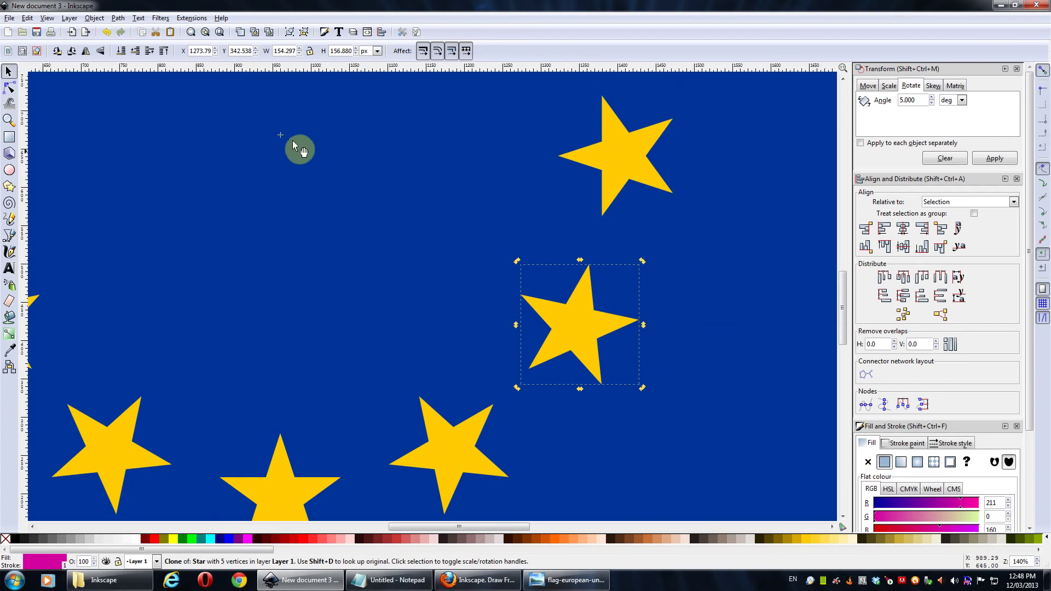
mouse_move(561, 329)
mouse_down()
mouse_move(570, 311)
mouse_move(578, 328)
mouse_up()
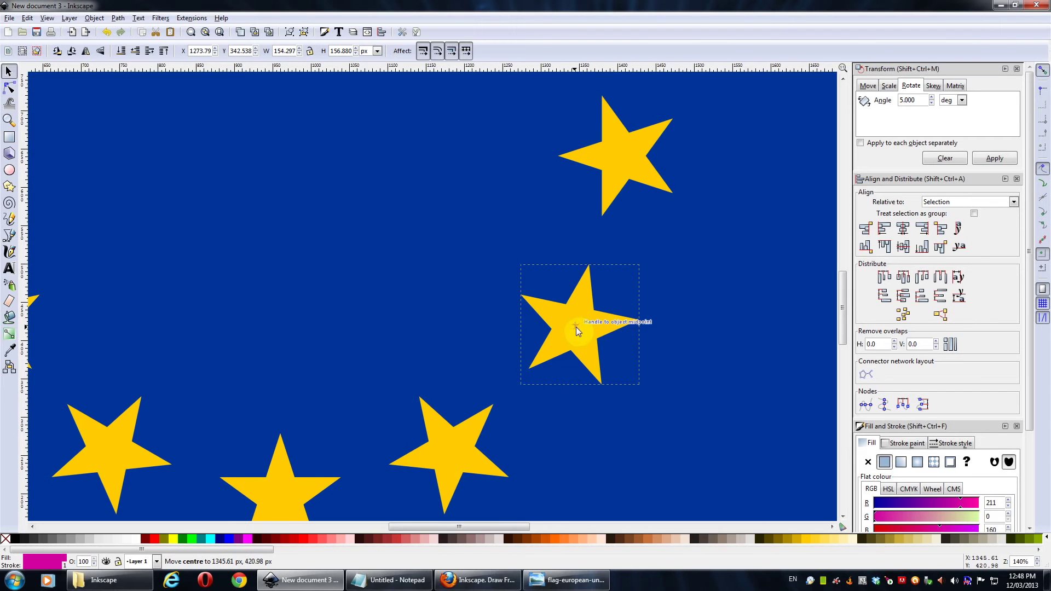
drag(577, 327, 569, 330)
scroll(582, 323, up, 2)
scroll(319, 262, down, 2)
- Select the five-o'clock star and move its rotation centre to the middle of the star
drag(284, 239, 636, 269)
click(623, 450)
click(628, 451)
drag(531, 239, 496, 226)
mouse_move(430, 123)
mouse_down()
mouse_move(573, 320)
mouse_move(606, 449)
mouse_move(601, 439)
mouse_up()
drag(610, 394, 568, 304)
scroll(574, 335, up, 2)
drag(542, 366, 543, 363)
- Select the bottom star and check the position of its rotation centre within the full ring of stars
drag(198, 278, 393, 273)
scroll(378, 257, down, 1)
scroll(365, 213, down, 1)
drag(366, 214, 377, 301)
click(403, 449)
drag(383, 227, 451, 209)
scroll(448, 206, down, 1)
drag(423, 166, 429, 301)
drag(425, 242, 446, 260)
scroll(441, 237, down, 1)
drag(431, 216, 448, 221)
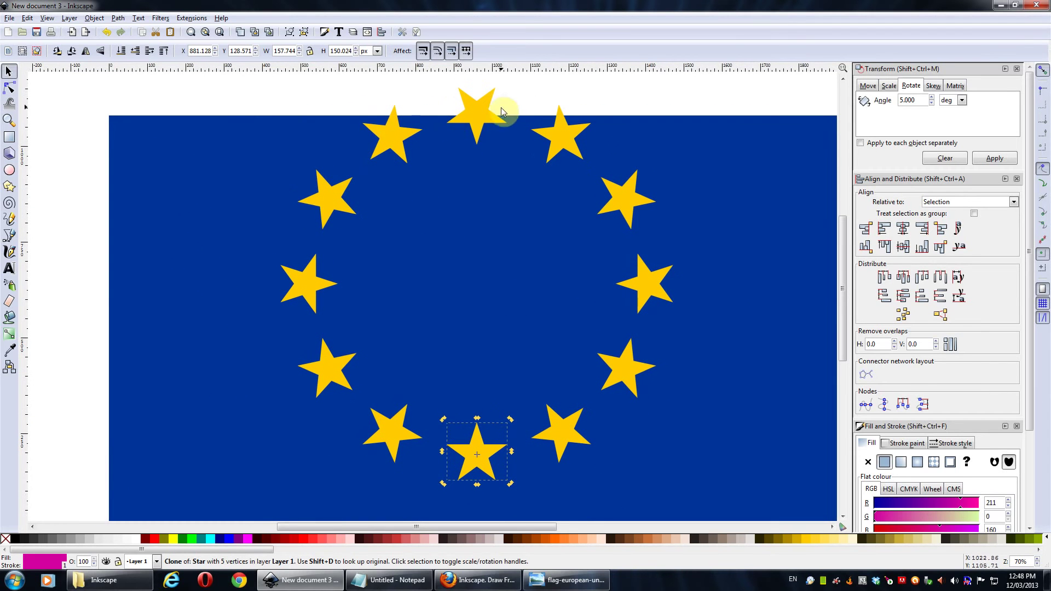
- Select the top star of the ring and flip it vertically so it points upward
click(480, 119)
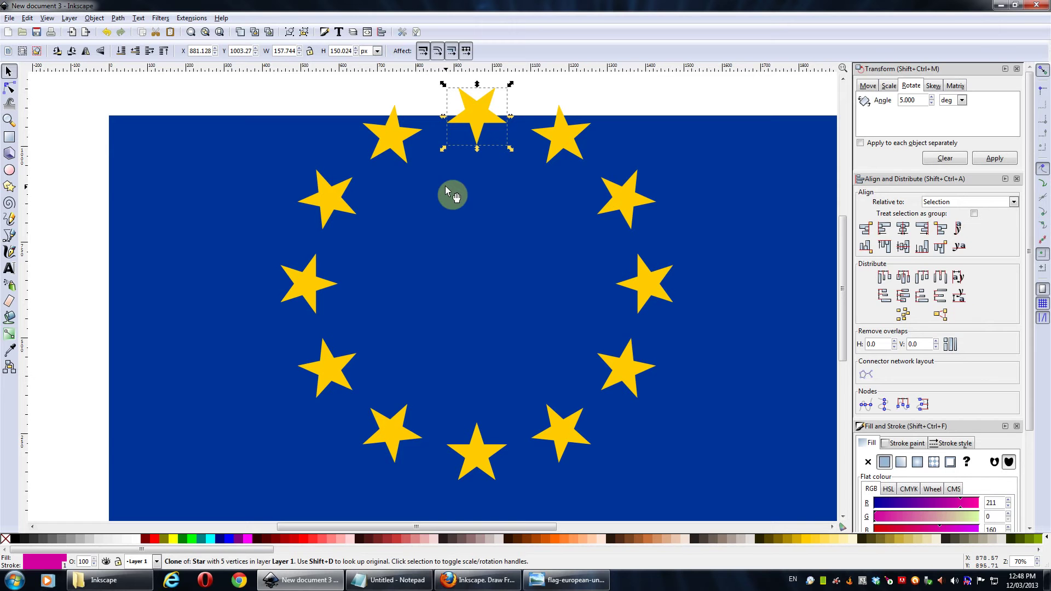
click(103, 56)
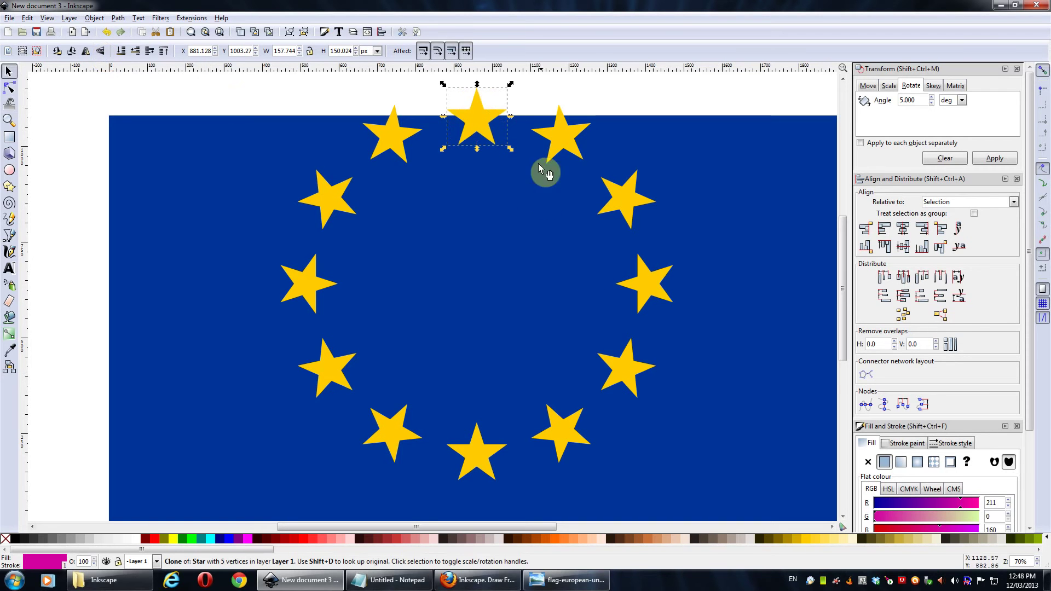
- Look up the first rotation fix in the Notepad notes and rotate the one-o'clock star by -6 degrees
click(554, 133)
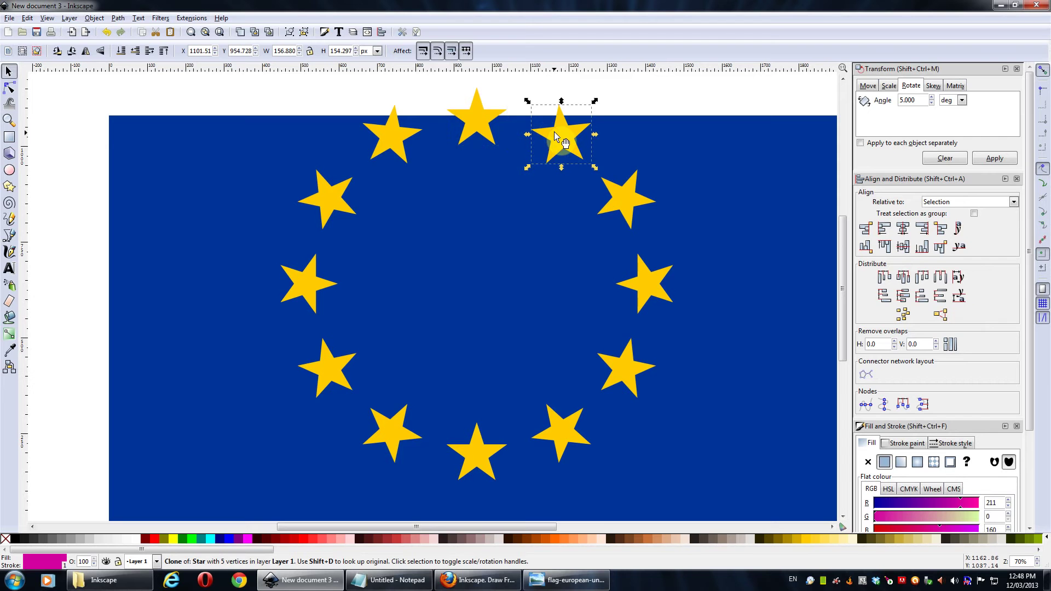
mouse_move(395, 587)
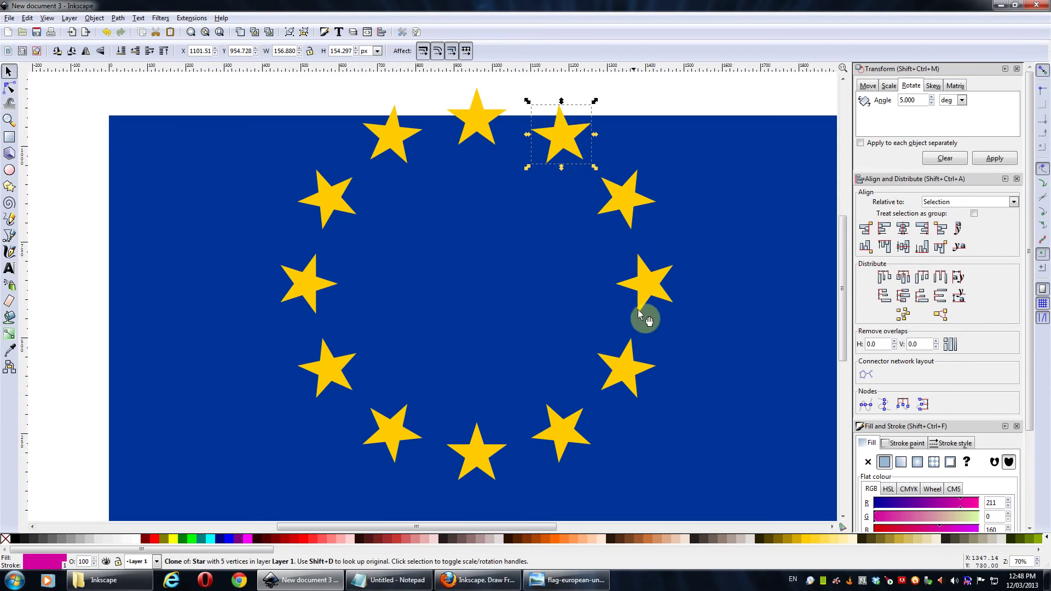
click(548, 438)
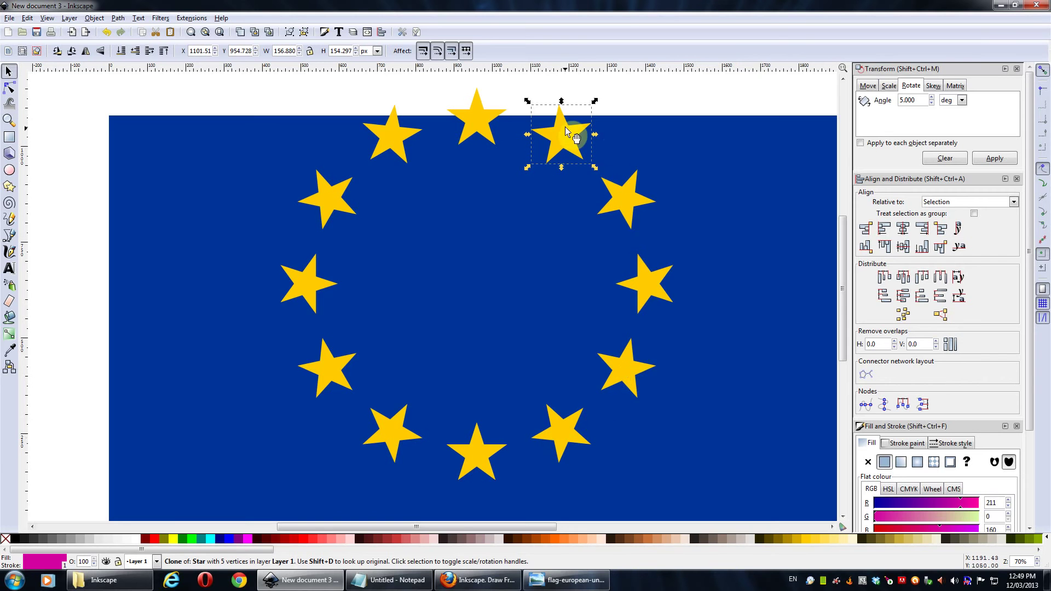
click(397, 581)
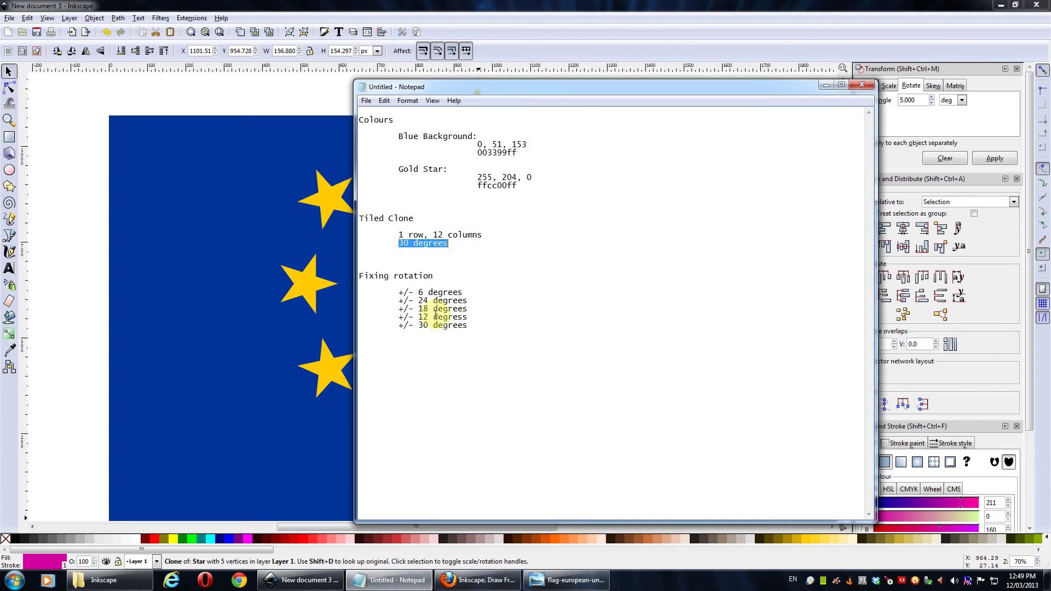
drag(463, 292, 419, 293)
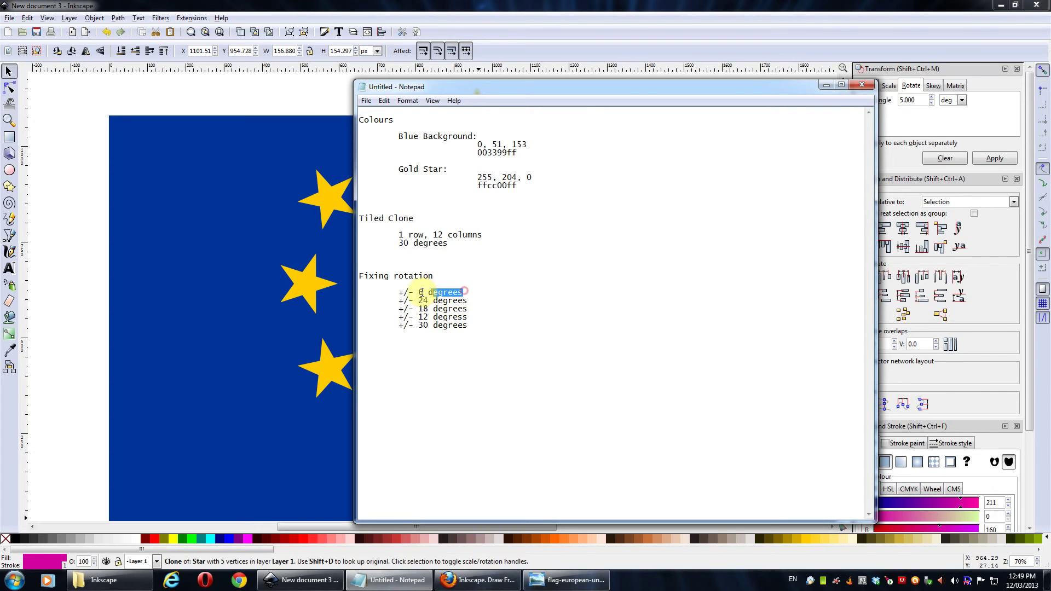
click(594, 5)
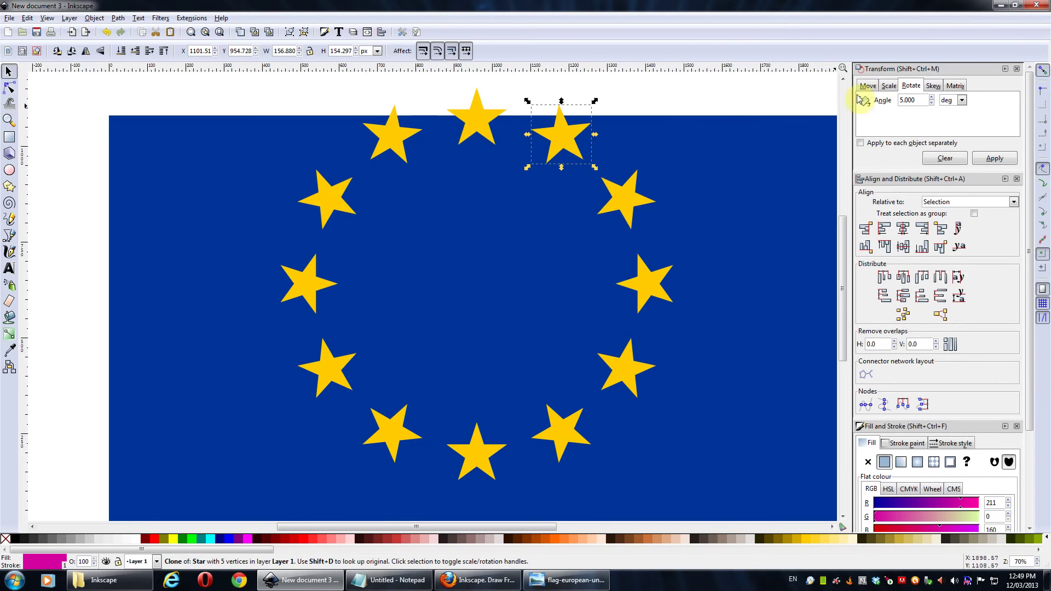
double_click(908, 100)
text(6)
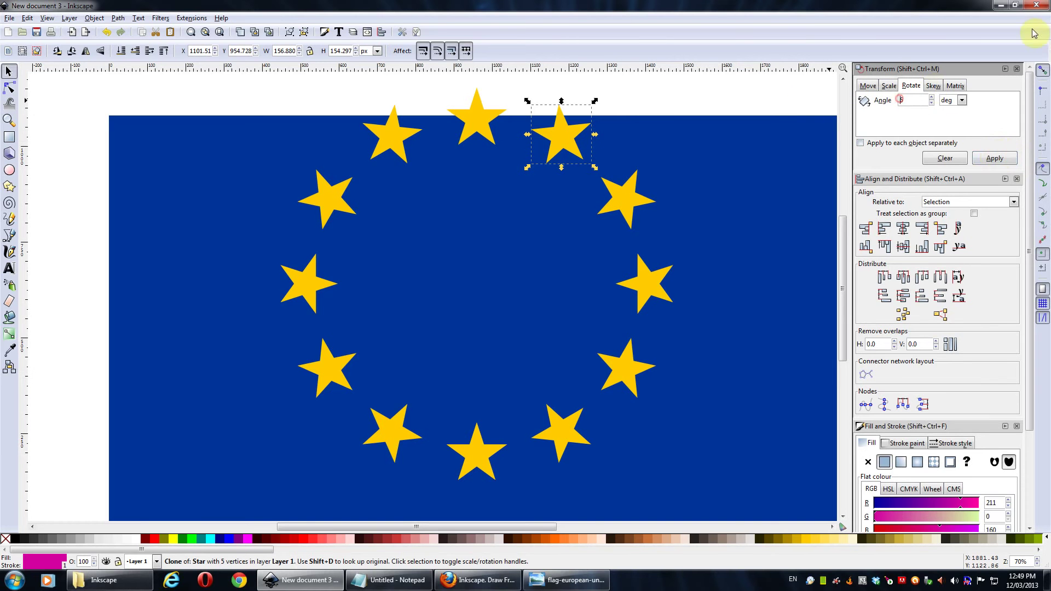
click(995, 159)
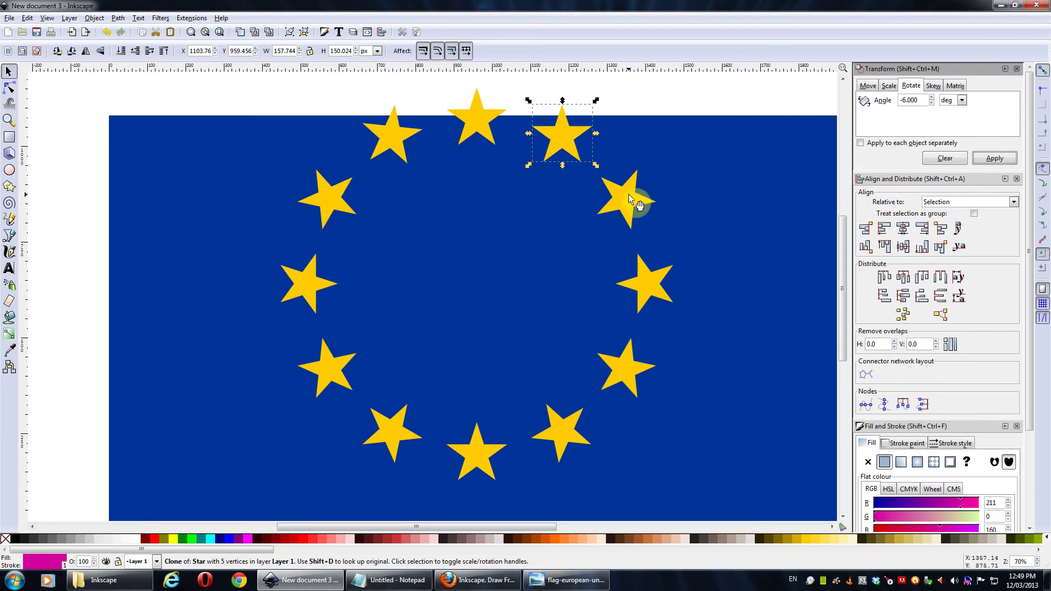
- Switch to the Notepad notes, check the remaining angles under Fixing rotation and move the window clear of the ring's upcoming stars
click(391, 580)
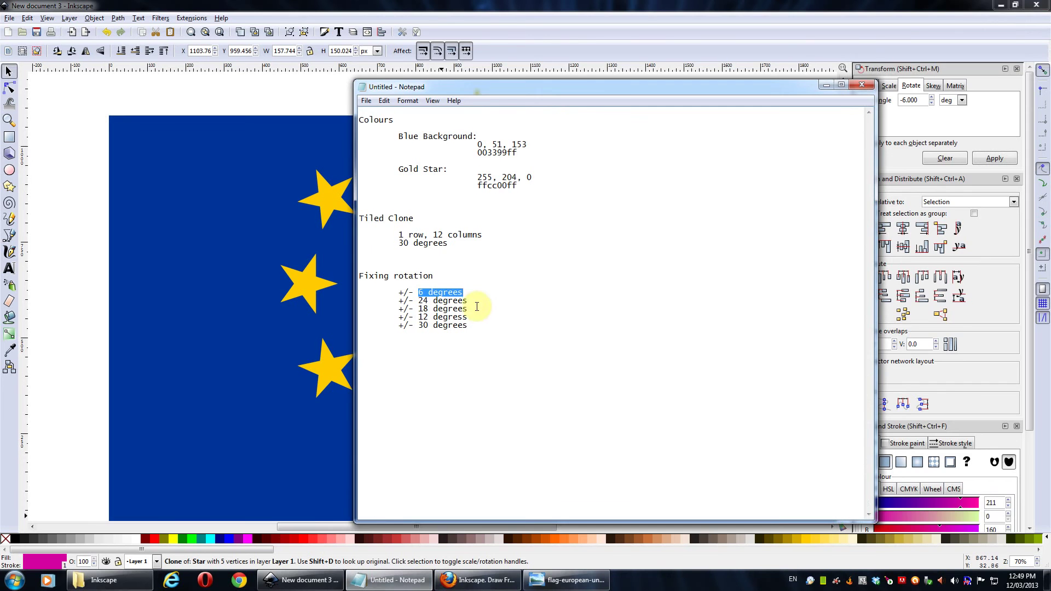
drag(469, 91, 671, 52)
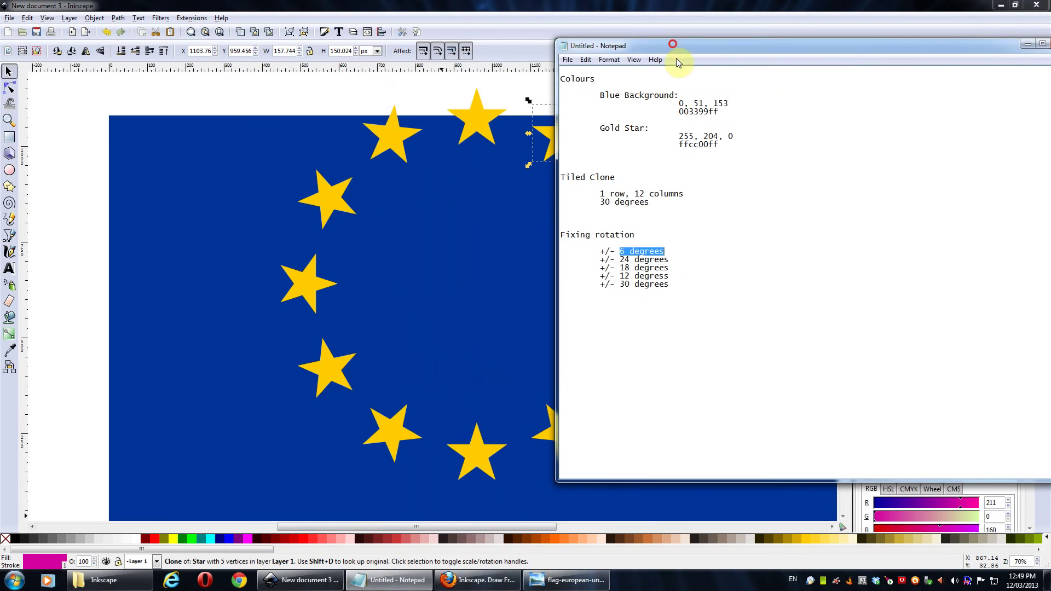
double_click(625, 267)
drag(740, 49, 214, 54)
drag(546, 239, 448, 236)
- Select the two-o'clock star and rotate it by 24 degrees about its own centre
click(620, 195)
triple_click(921, 99)
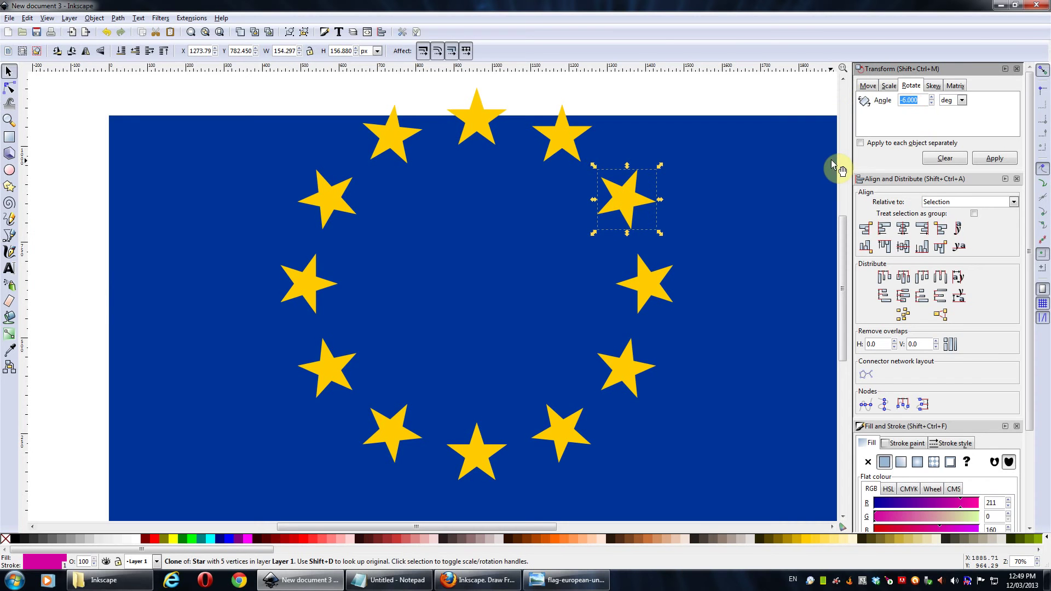
click(945, 158)
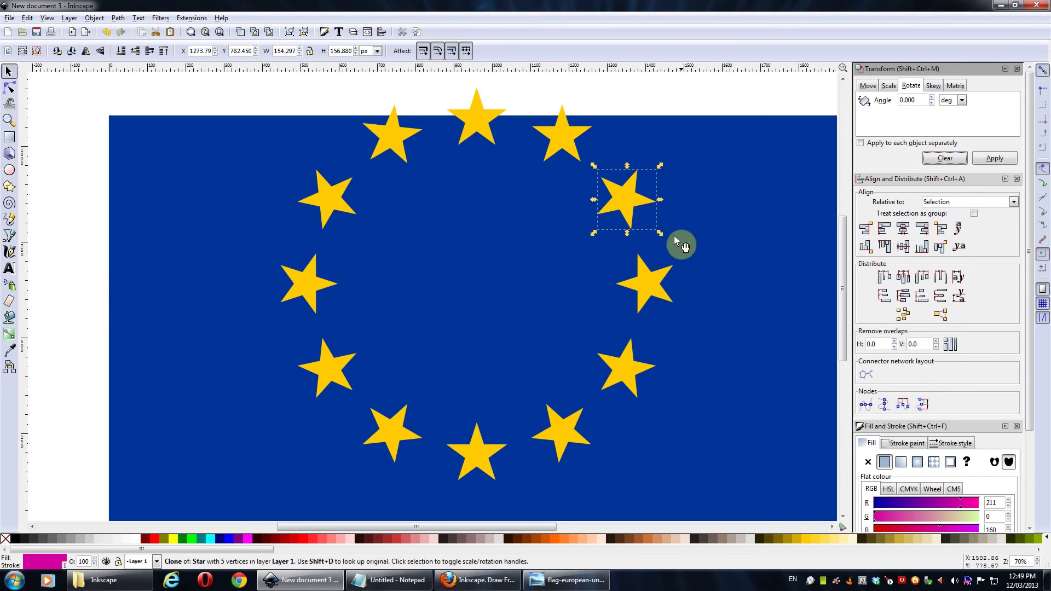
triple_click(917, 100)
click(624, 197)
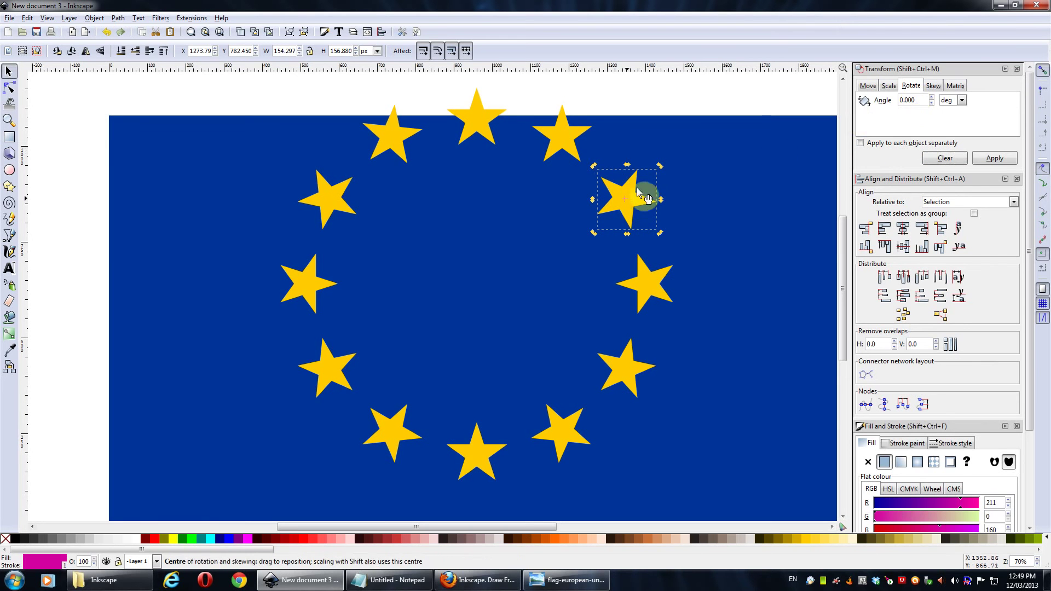
click(921, 103)
key(BackSpace)
key(BackSpace)
key(BackSpace)
key(BackSpace)
key(BackSpace)
text(24)
click(1005, 162)
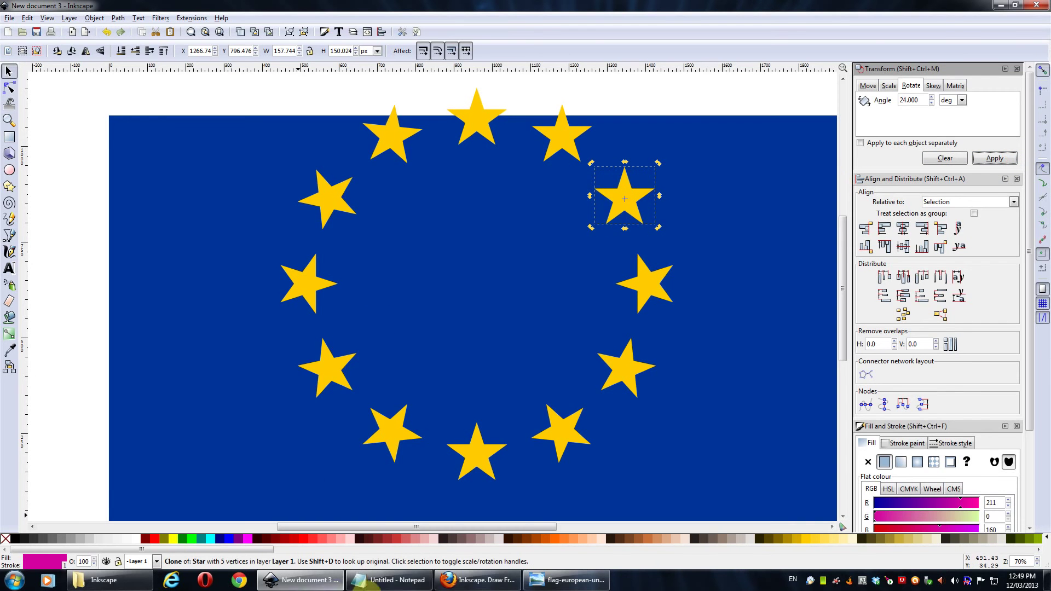
- Check the rotation angle in the Notepad notes and rotate the three-o'clock star by -18 degrees
click(391, 580)
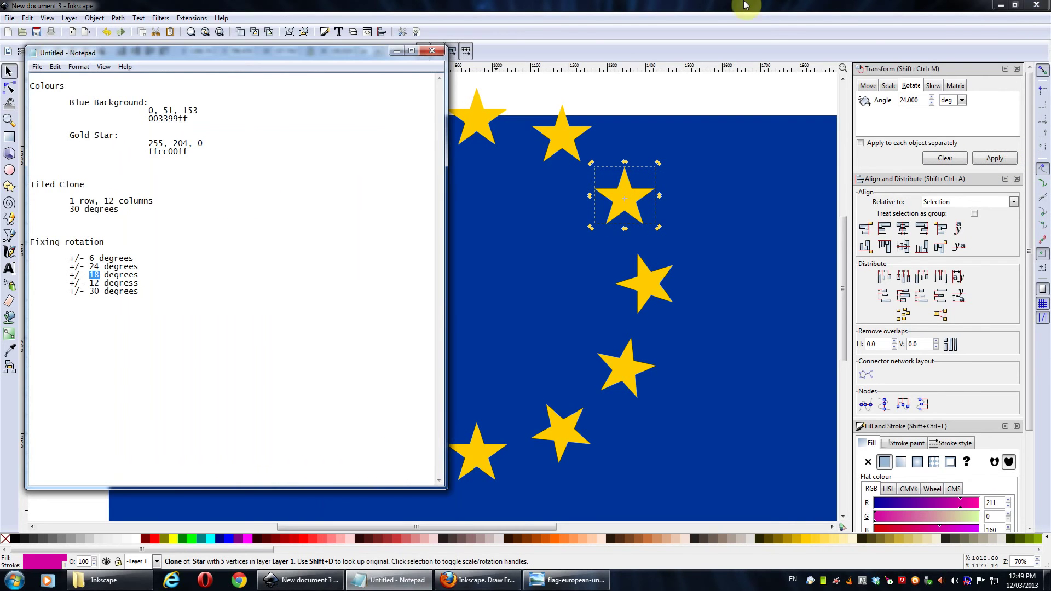
click(744, 5)
click(649, 277)
drag(888, 100, 915, 100)
text(-18)
click(995, 159)
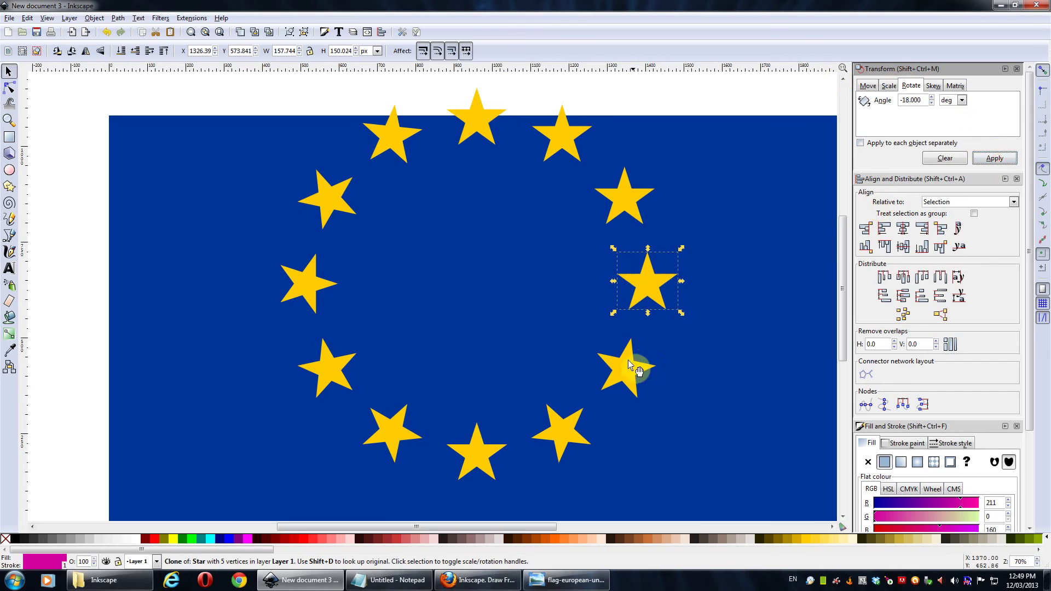
- Select the four-o'clock star and rotate it by 12 degrees
click(623, 365)
drag(924, 99, 850, 102)
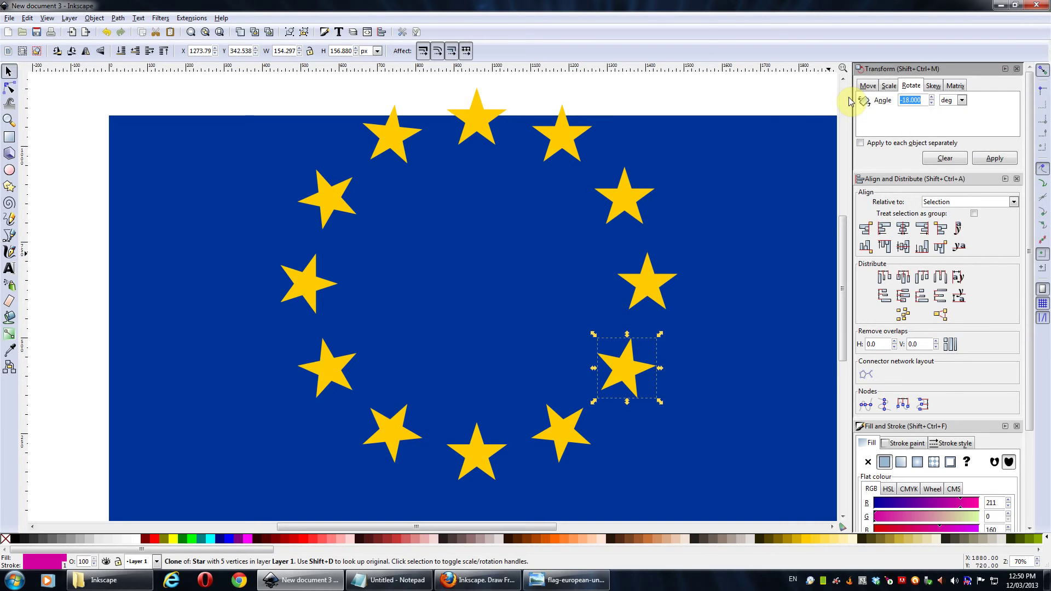
text(12)
click(994, 158)
- Rotate the five-o'clock star by -30 degrees and the seven-o'clock star by 30 degrees
click(548, 408)
drag(924, 100, 815, 89)
text(-30)
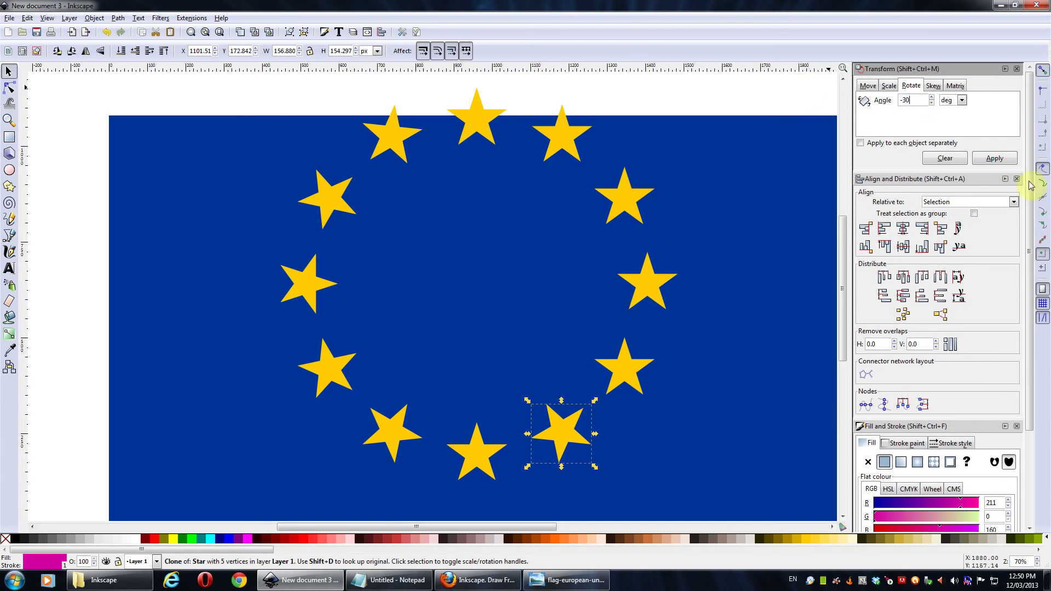
click(995, 158)
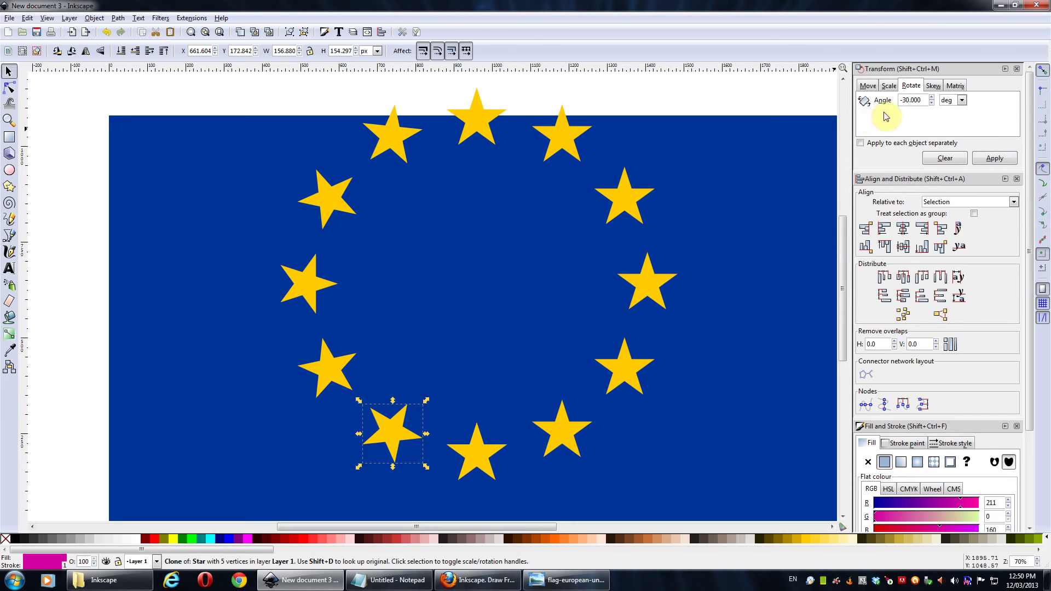
triple_click(904, 101)
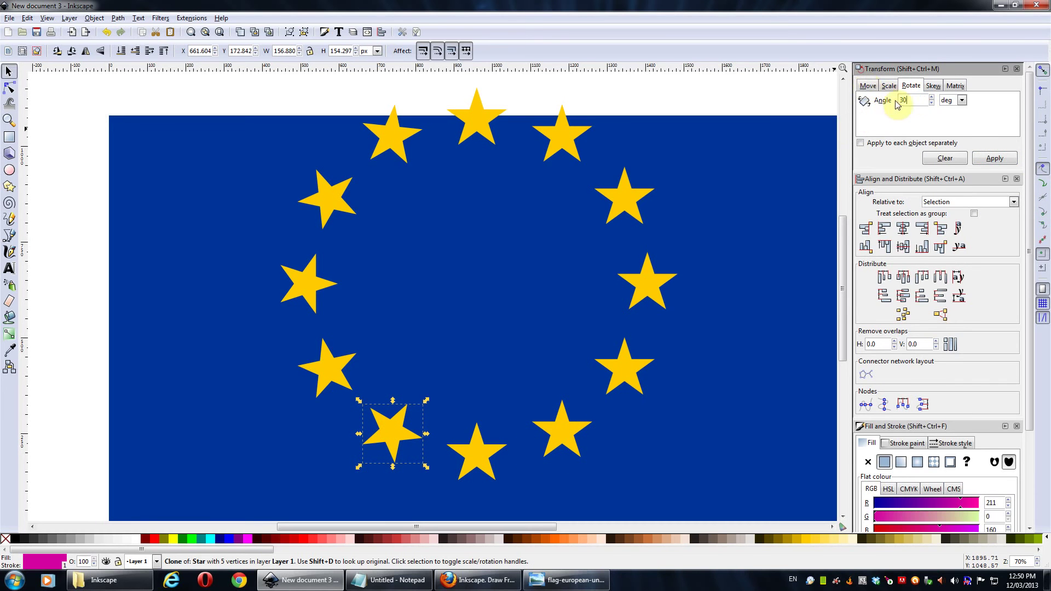
click(995, 158)
- Select the eight-o'clock star and rotate it by -12 degrees
click(336, 364)
triple_click(910, 100)
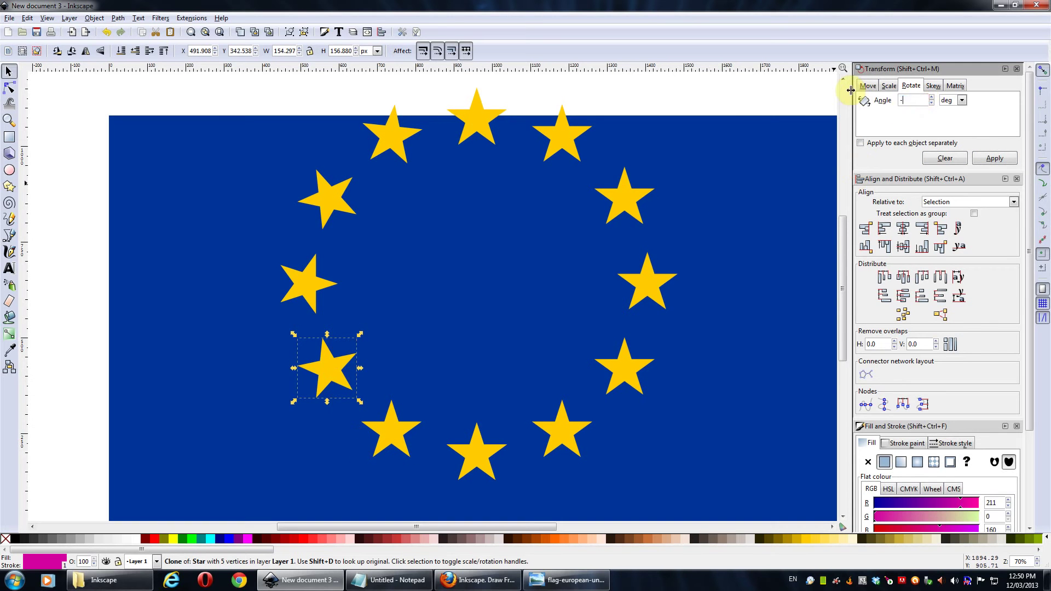
text(-12)
click(995, 158)
- Check the next angle in the Notepad notes and rotate the nine-o'clock star by 18 degrees
click(390, 580)
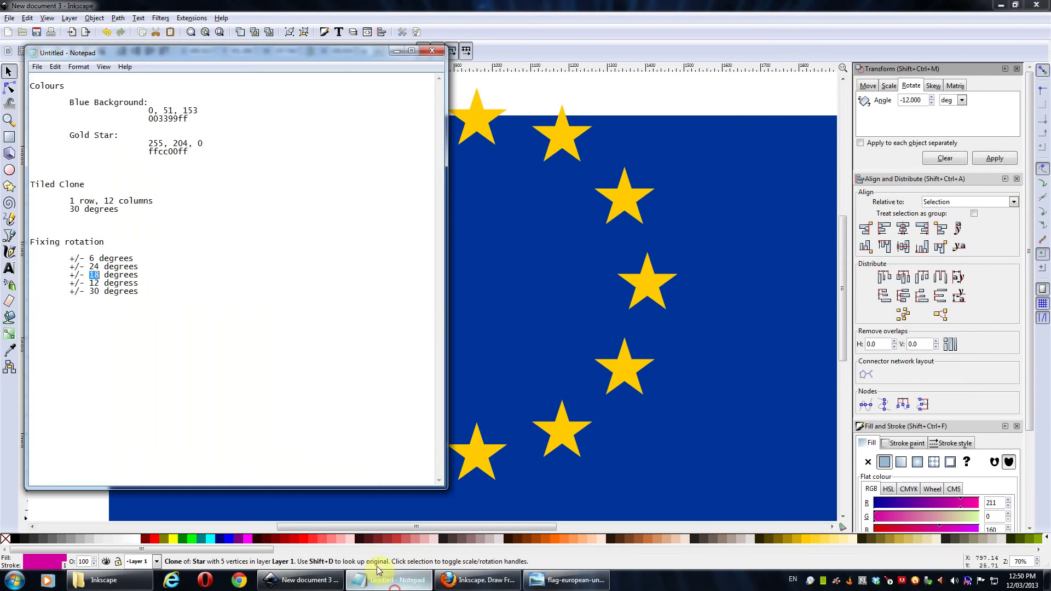
click(606, 3)
click(318, 308)
triple_click(909, 101)
text(18)
click(991, 158)
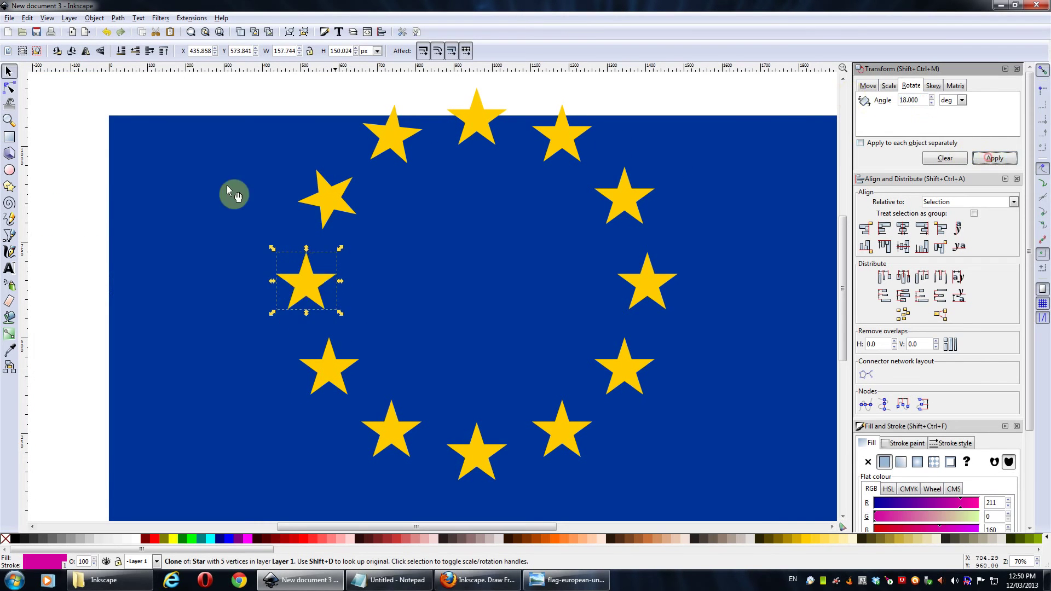
- Select the ten-o'clock star and rotate it by -24 degrees
click(330, 189)
triple_click(911, 100)
click(995, 158)
- Rotate the eleven-o'clock star by 6 degrees and clear the selection
click(383, 130)
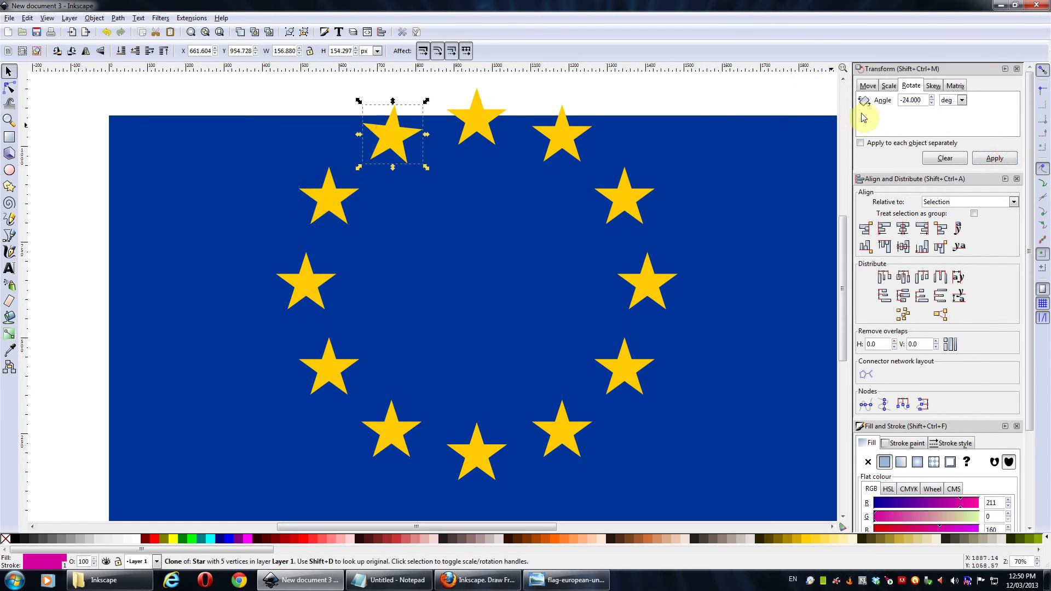
triple_click(911, 100)
text(6)
click(995, 158)
drag(504, 304, 519, 282)
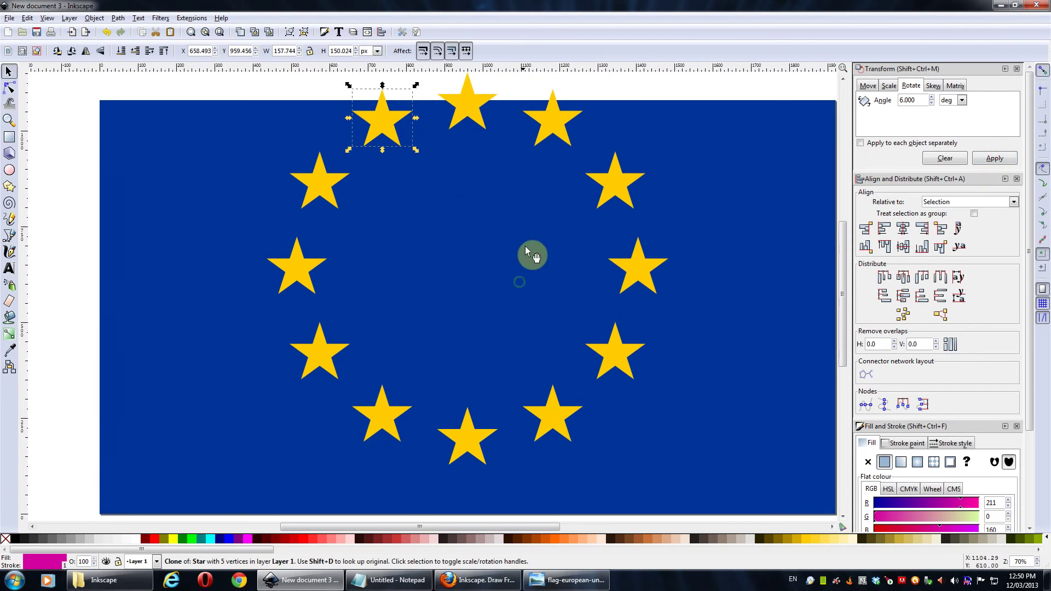
click(172, 92)
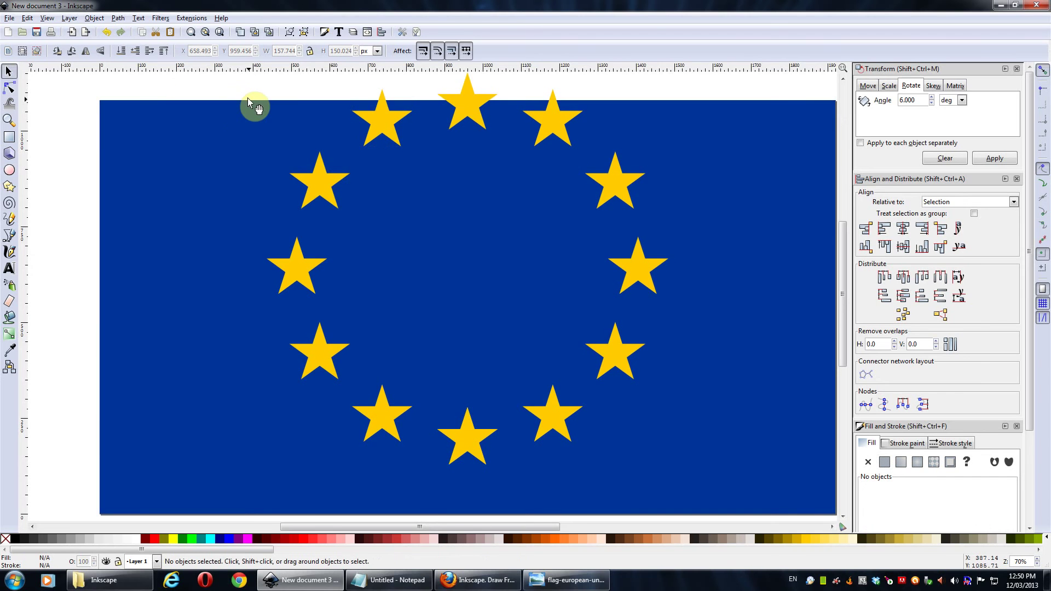
- Select all the stars of the ring, without the blue background, and group them into one object
ctrl+scroll(319, 145, down, 1)
drag(319, 145, 351, 196)
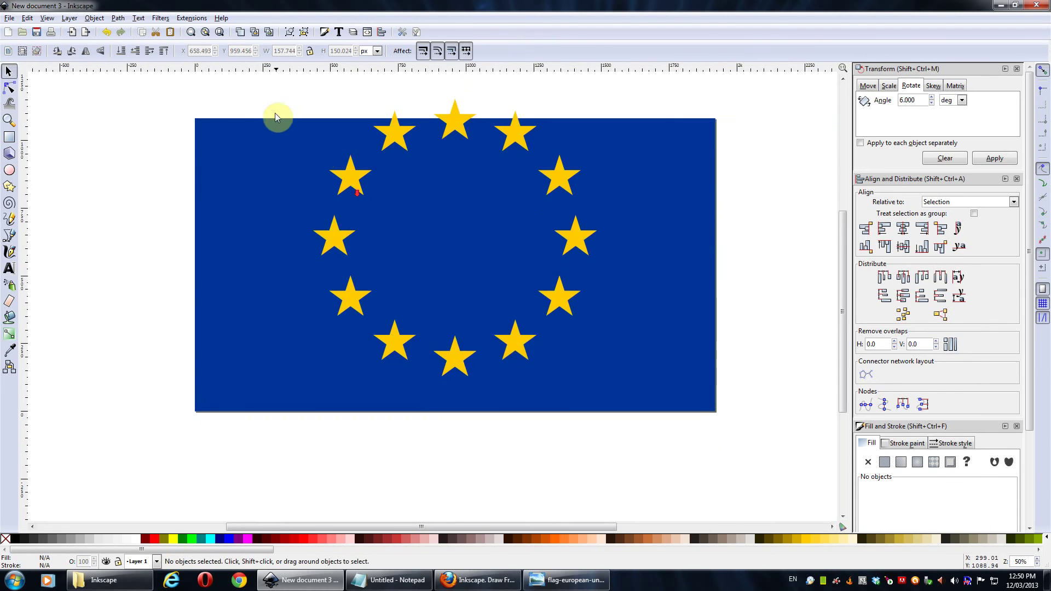
drag(284, 113, 676, 490)
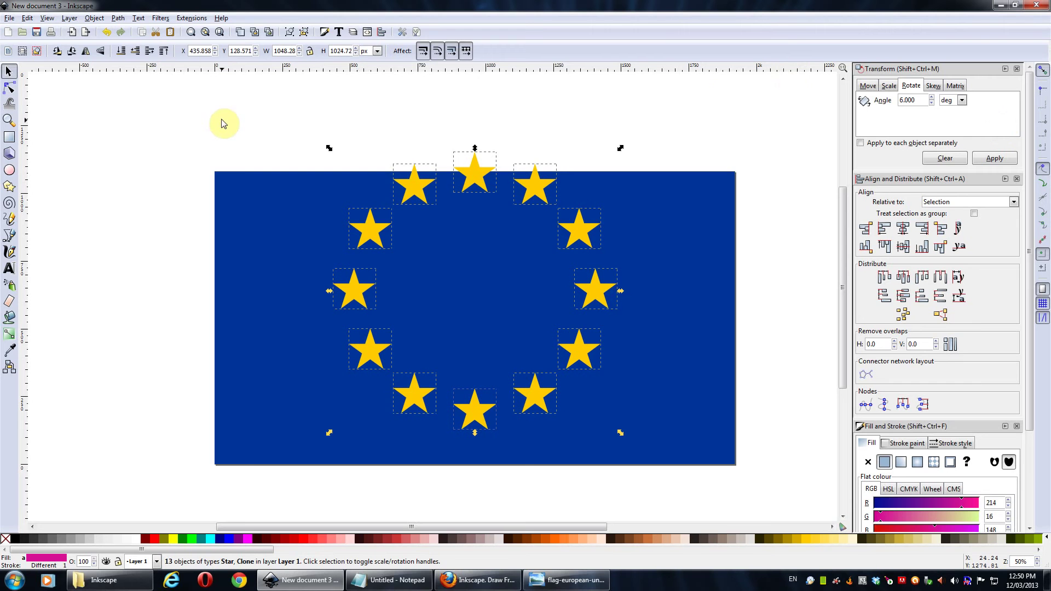
key(ctrl)
click(94, 18)
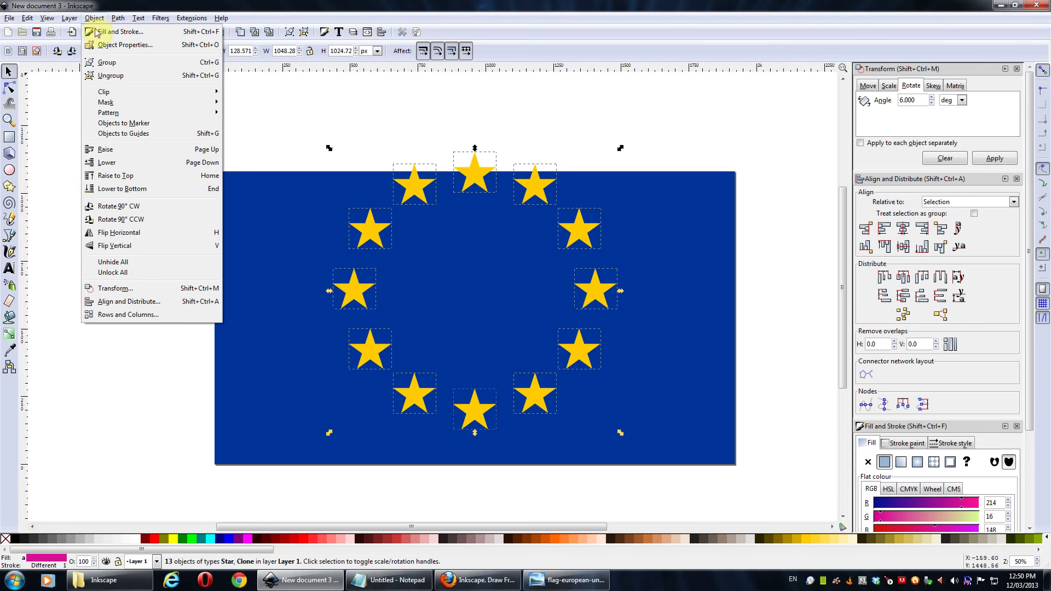
click(109, 63)
- Select the star group together with the blue background and close the Transform dialog
scroll(587, 105, down, 1)
click(117, 102)
drag(130, 100, 764, 485)
drag(479, 332, 498, 347)
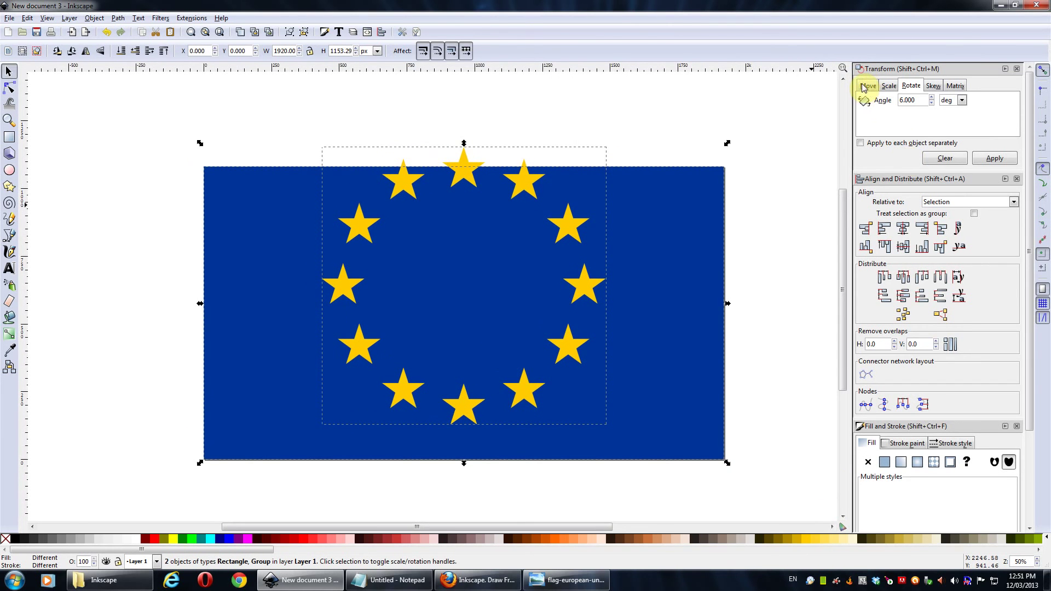
click(1017, 70)
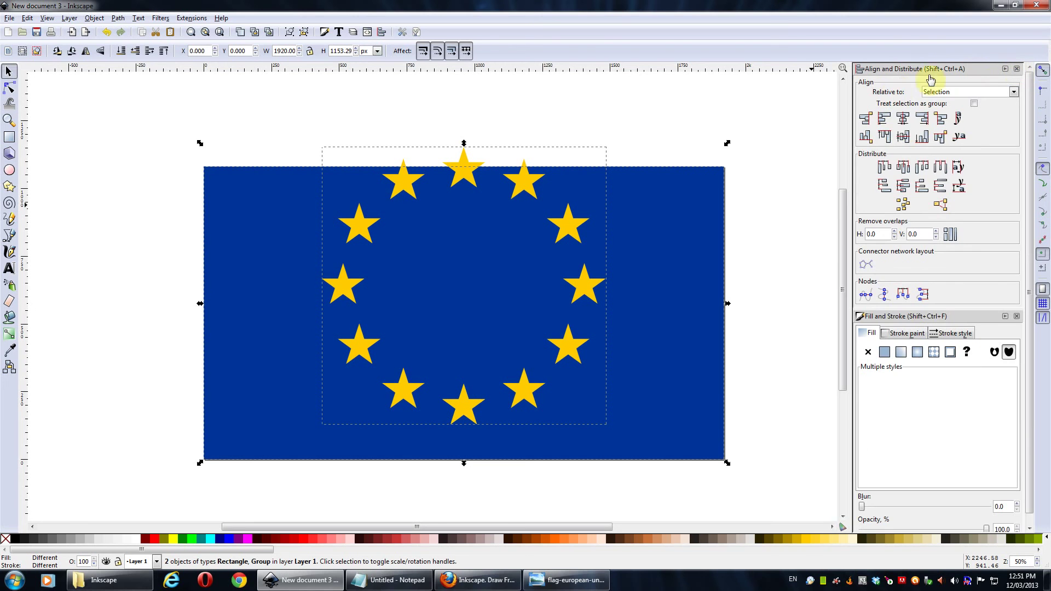
- Centre the star group and the blue background on each other along both the vertical and horizontal axes
click(94, 18)
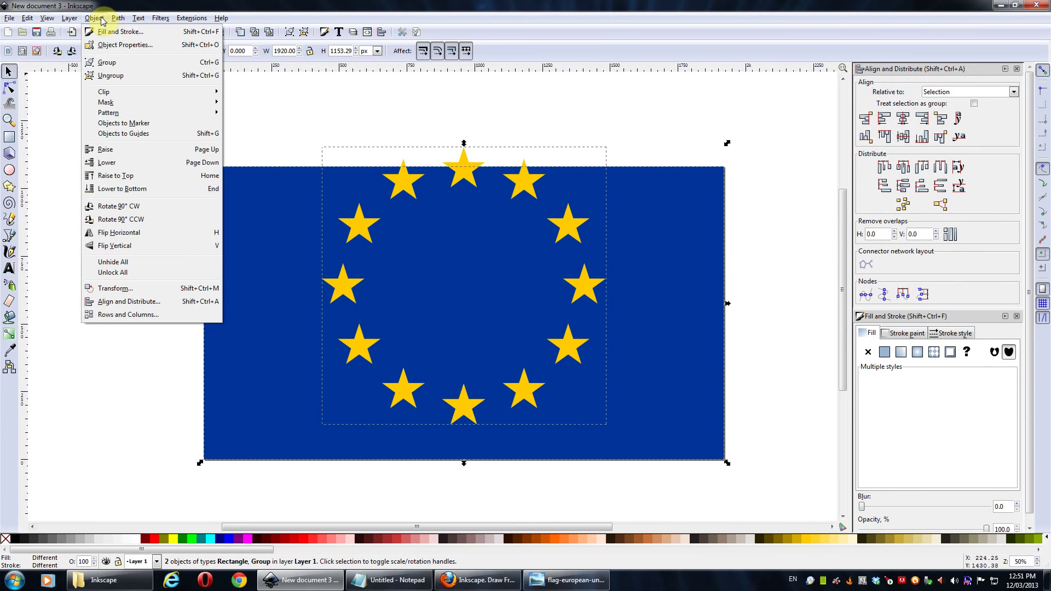
click(114, 303)
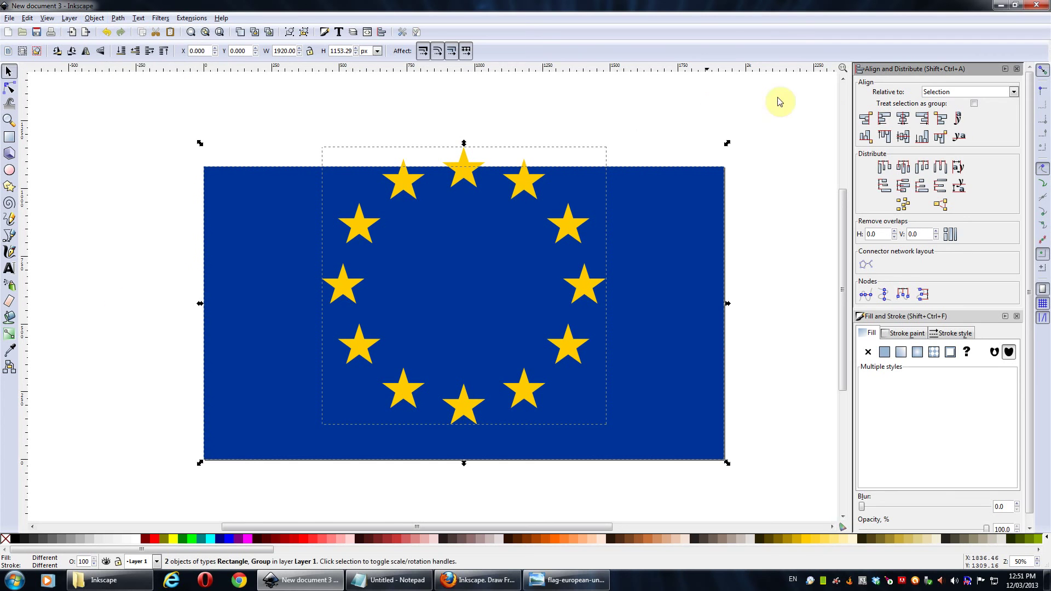
click(903, 122)
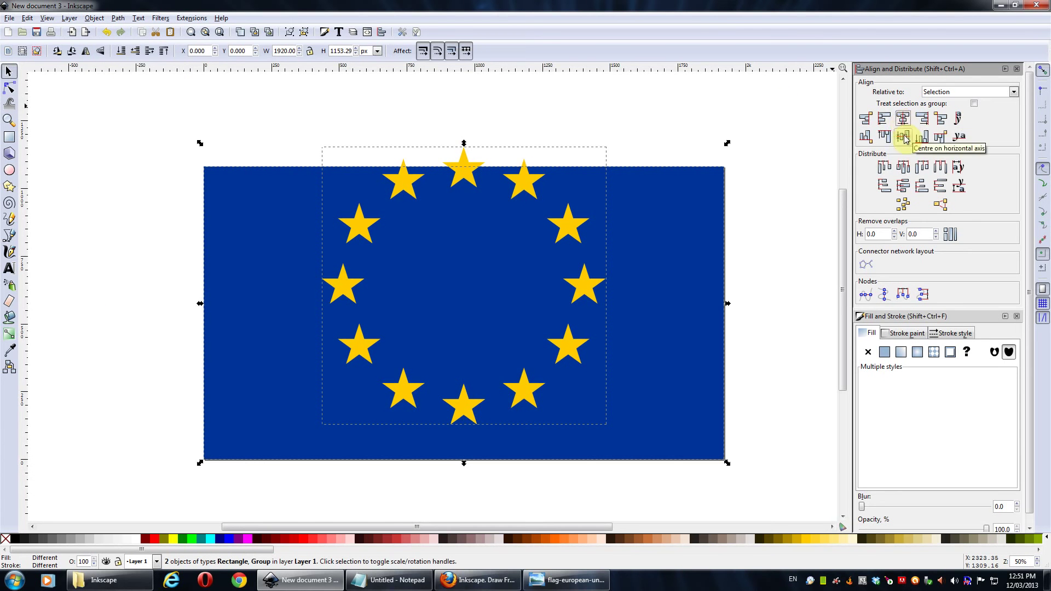
click(905, 138)
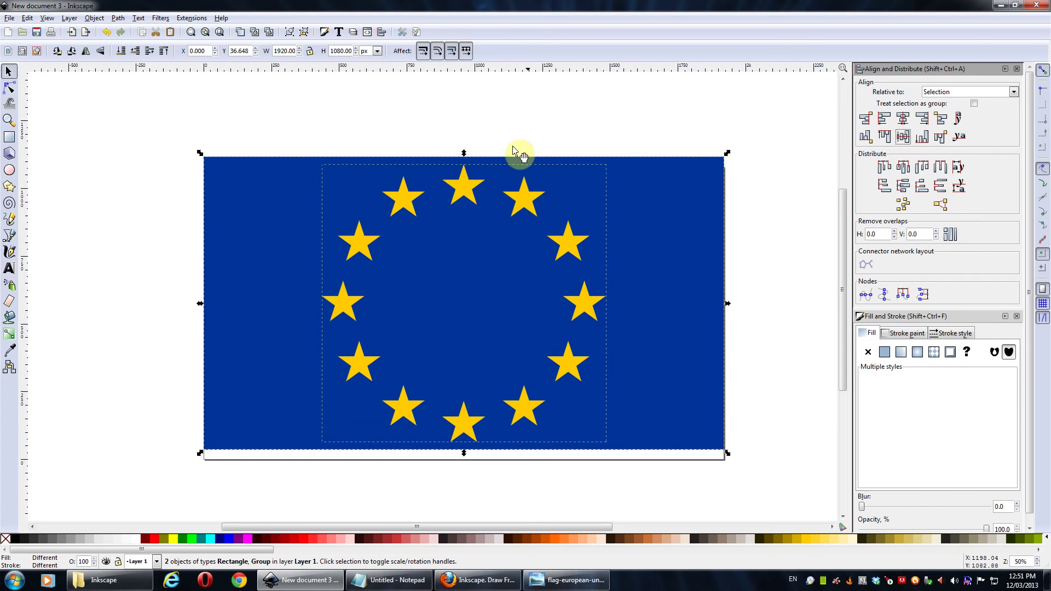
- Move the background and stars together back onto the page, matching the background's upper-left corner to the page corner
mouse_move(273, 182)
mouse_down()
mouse_move(262, 196)
mouse_move(272, 194)
mouse_up()
drag(216, 175, 257, 219)
scroll(244, 202, up, 2)
drag(213, 173, 255, 174)
scroll(302, 185, up, 3)
scroll(302, 185, up, 3)
scroll(381, 151, down, 4)
scroll(381, 151, down, 3)
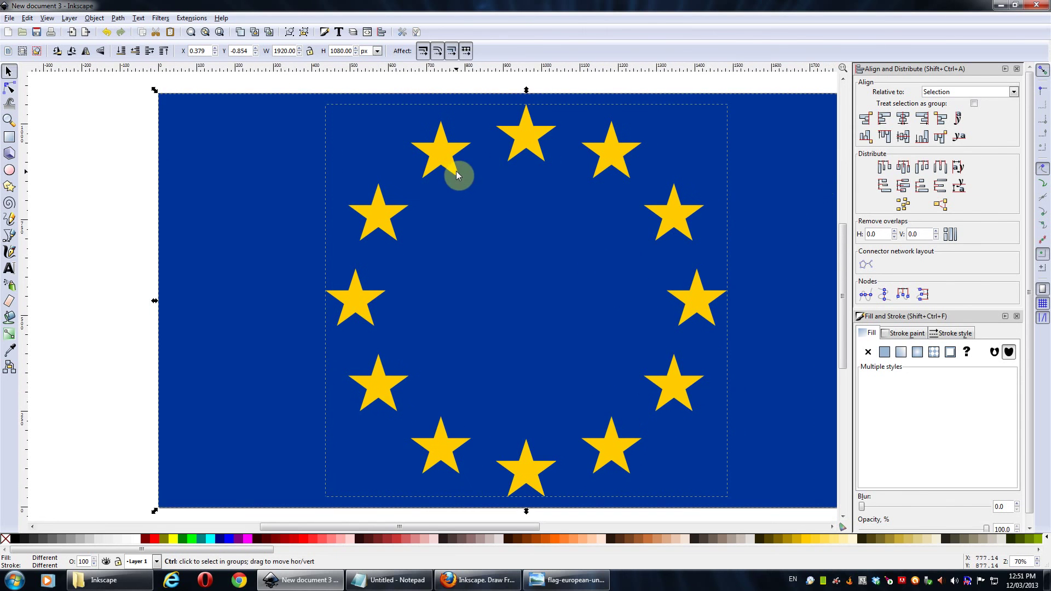
- Group the blue background and the star ring into one object
key(ctrl+g)
scroll(406, 246, up, 2)
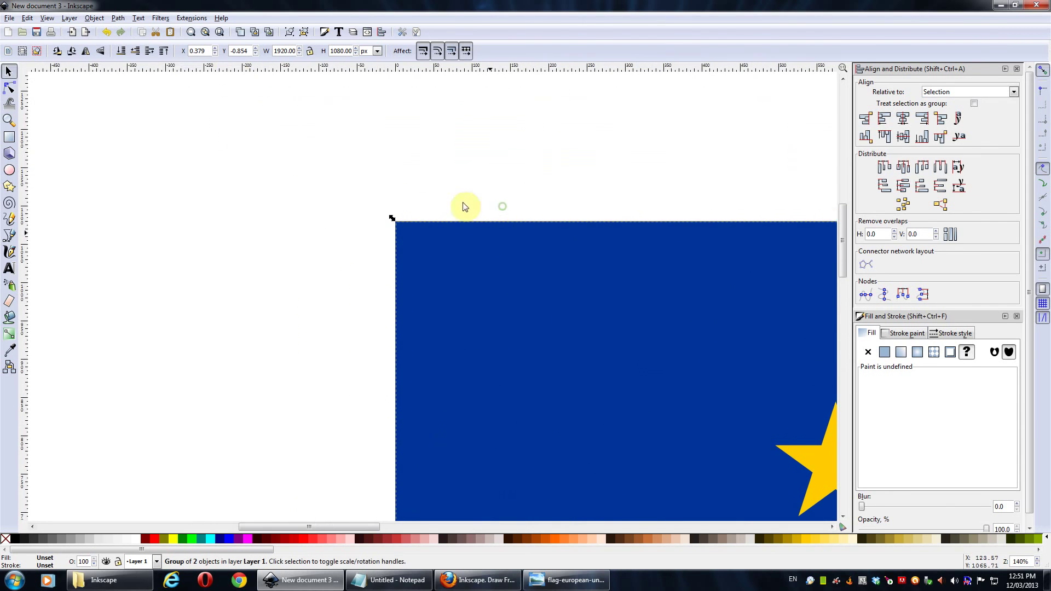
click(94, 18)
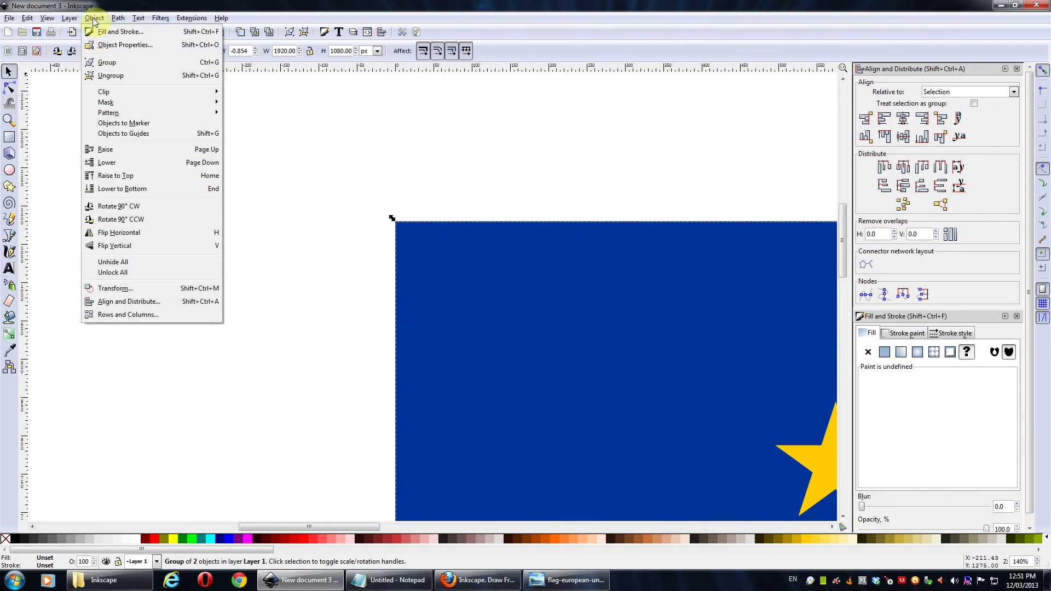
click(94, 19)
- Fine-tune the position of the grouped flag so that its edges line up with the page border
mouse_move(429, 254)
mouse_down()
mouse_move(442, 260)
mouse_move(432, 255)
mouse_up()
drag(711, 276, 305, 147)
drag(756, 222, 259, 94)
scroll(414, 182, down, 2)
scroll(422, 181, down, 1)
drag(584, 269, 640, 232)
scroll(547, 258, up, 2)
drag(442, 216, 763, 348)
drag(422, 257, 420, 338)
scroll(477, 337, up, 2)
scroll(455, 264, down, 1)
scroll(435, 221, down, 1)
scroll(434, 221, down, 1)
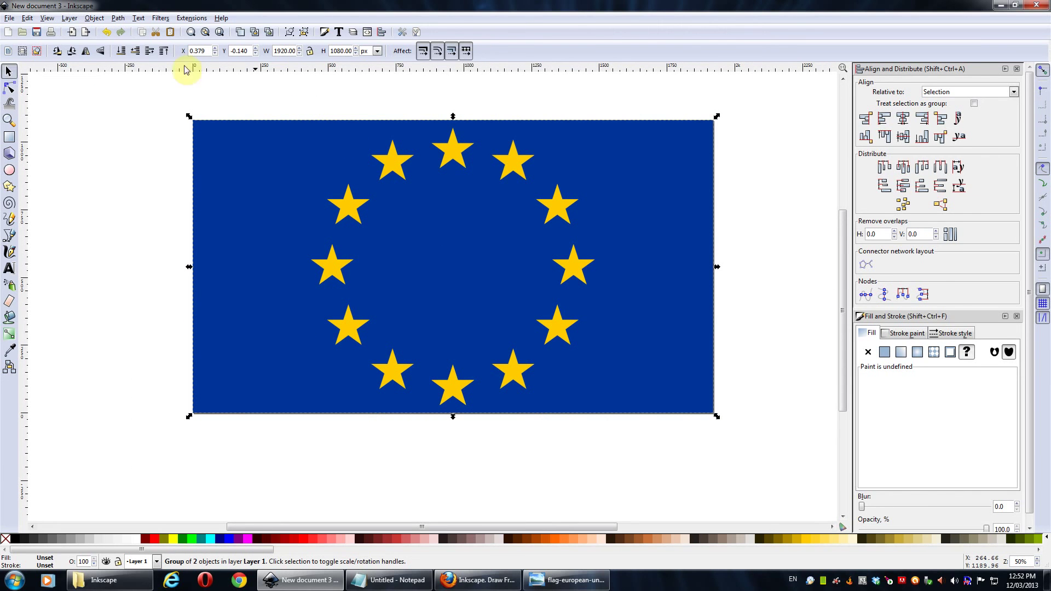
- Ungroup the flag and break the star ring back up into individual stars
click(94, 18)
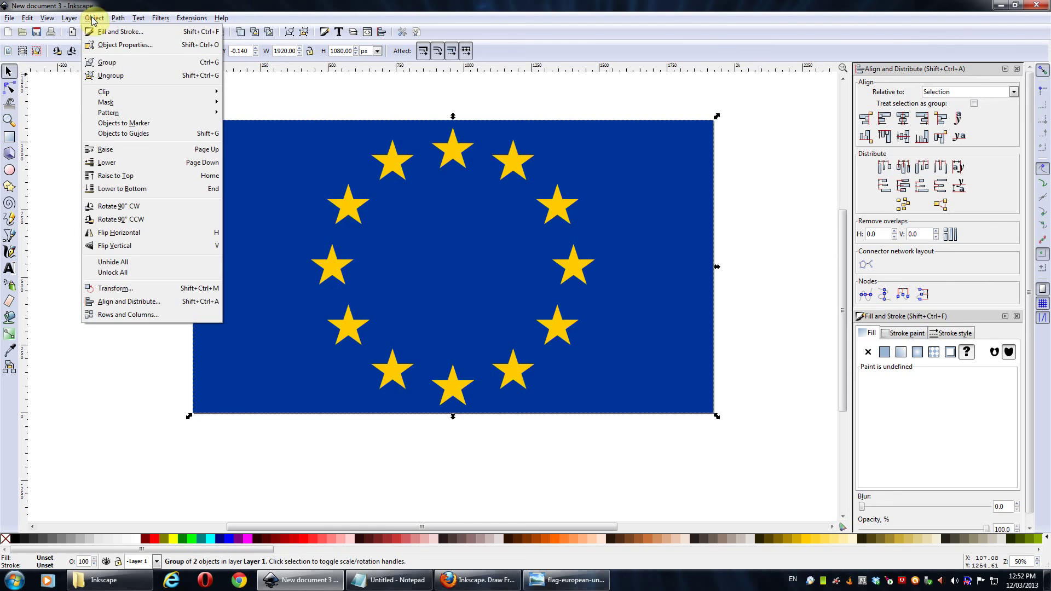
click(106, 77)
click(282, 99)
drag(282, 99, 611, 468)
key(ctrl+shift+g)
- Select all the individual stars of the ring without the blue background
drag(407, 196, 458, 226)
click(251, 129)
click(252, 131)
drag(311, 116, 711, 493)
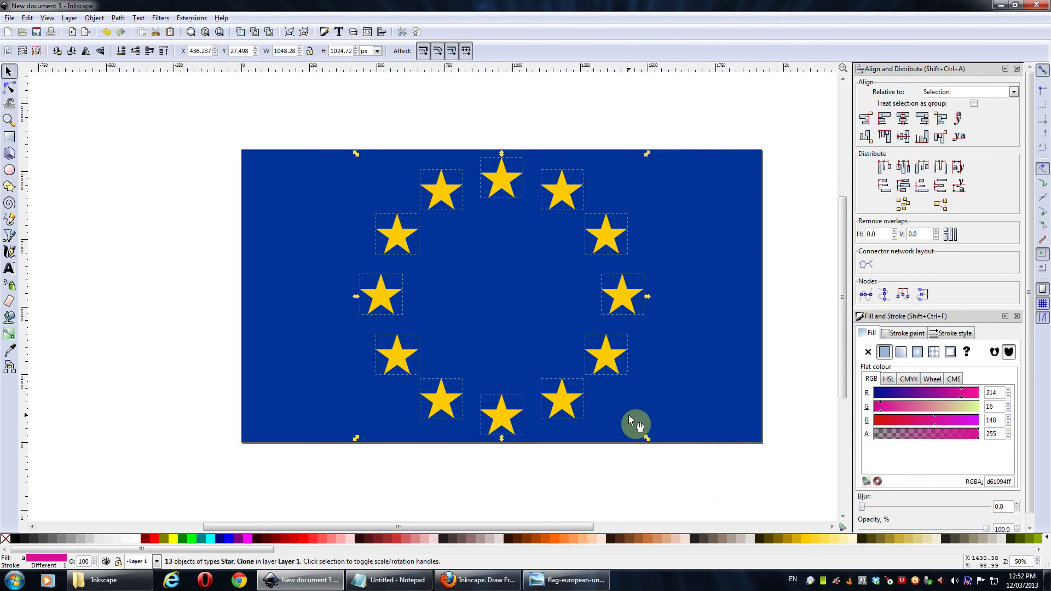
key(ctrl)
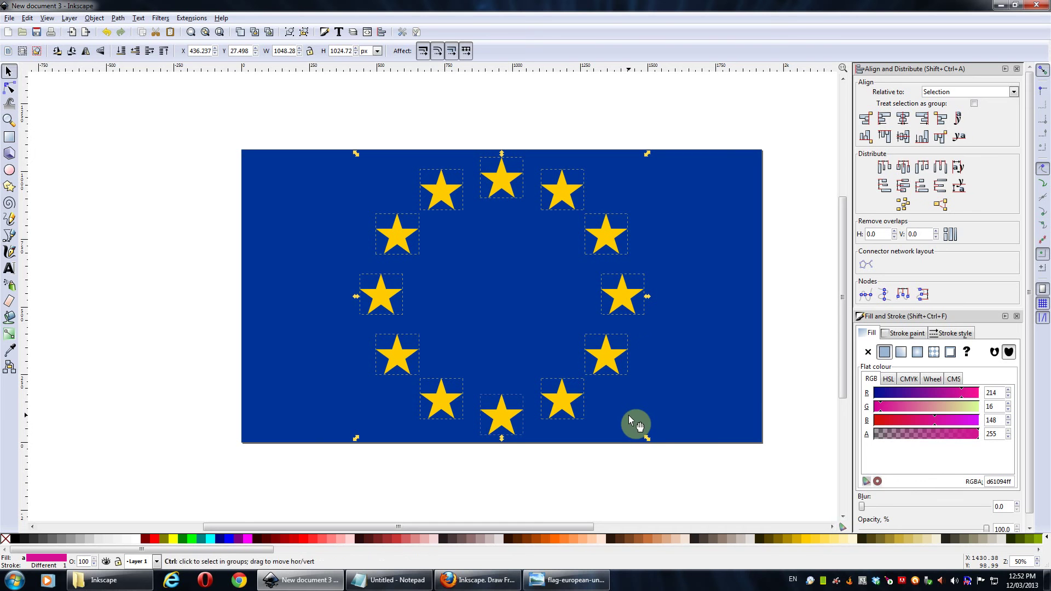
drag(646, 439, 674, 360)
key(Escape)
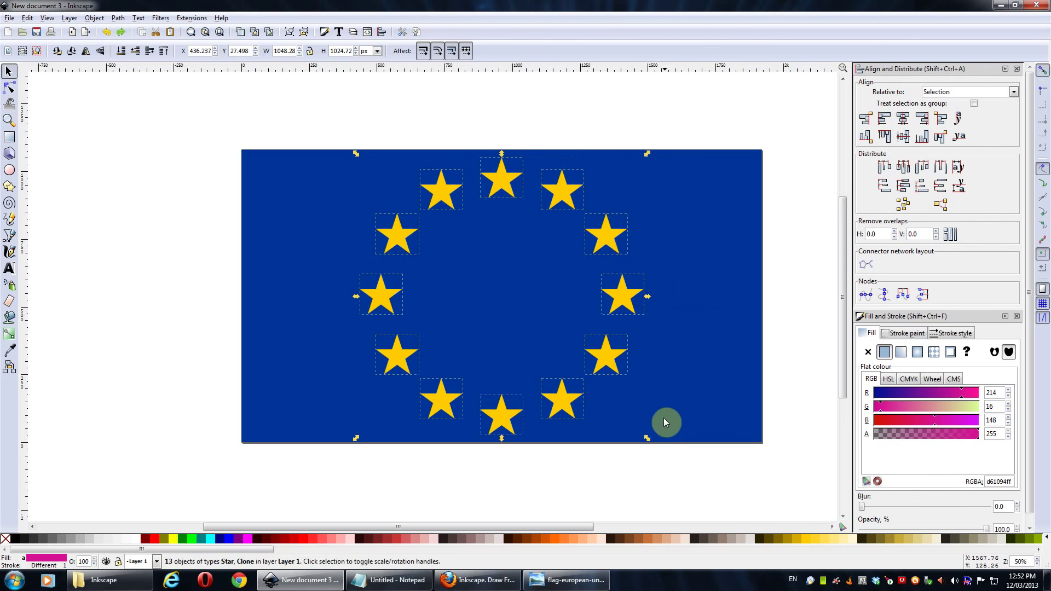
- Scale the star ring down proportionally about its centre to about 818 by 800 px and clear the selection
drag(648, 436, 620, 419)
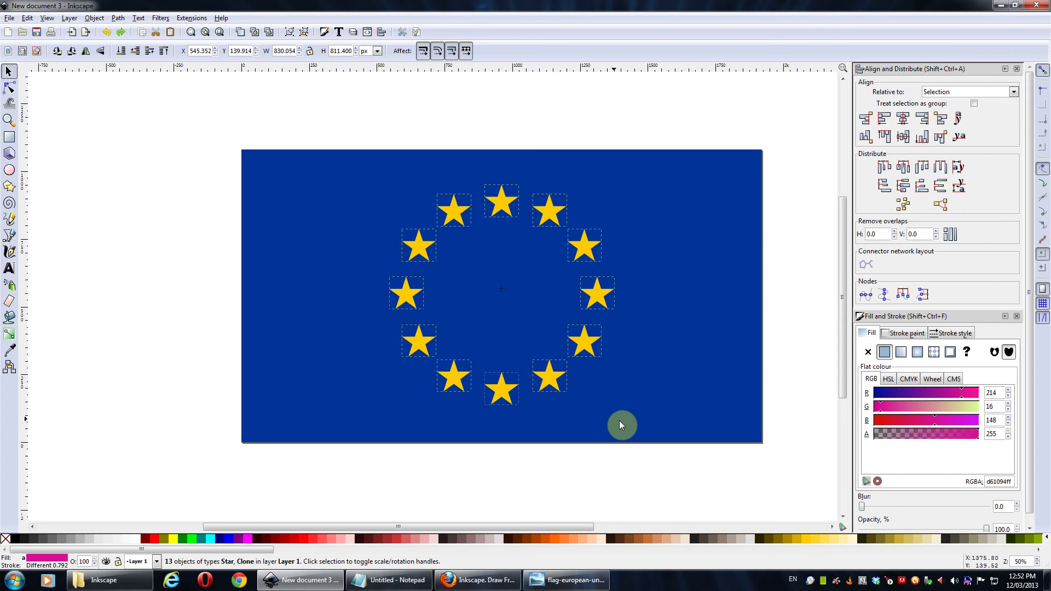
drag(620, 421, 618, 425)
drag(676, 282, 653, 283)
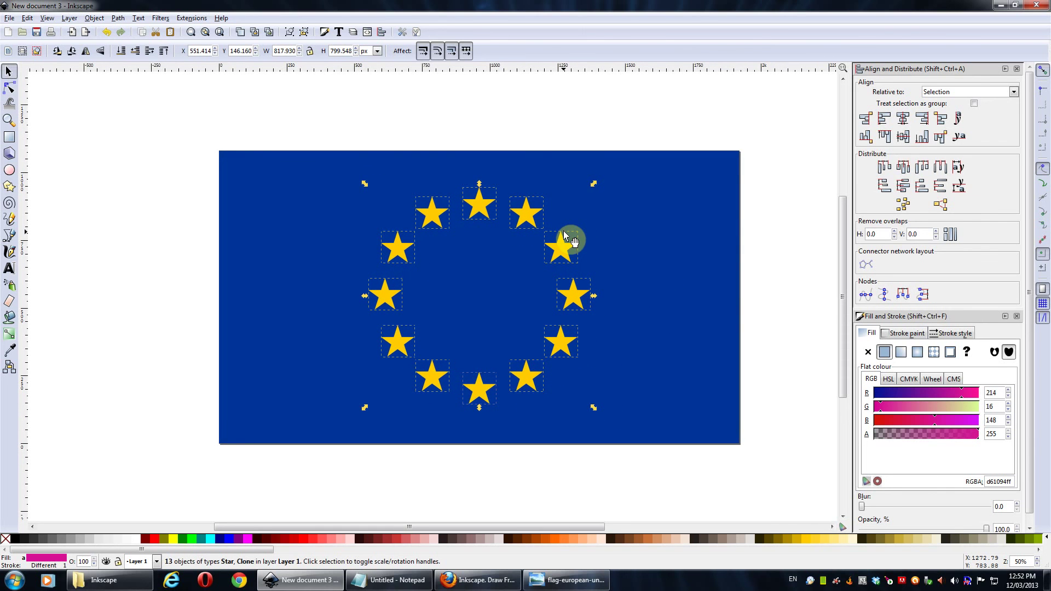
click(504, 116)
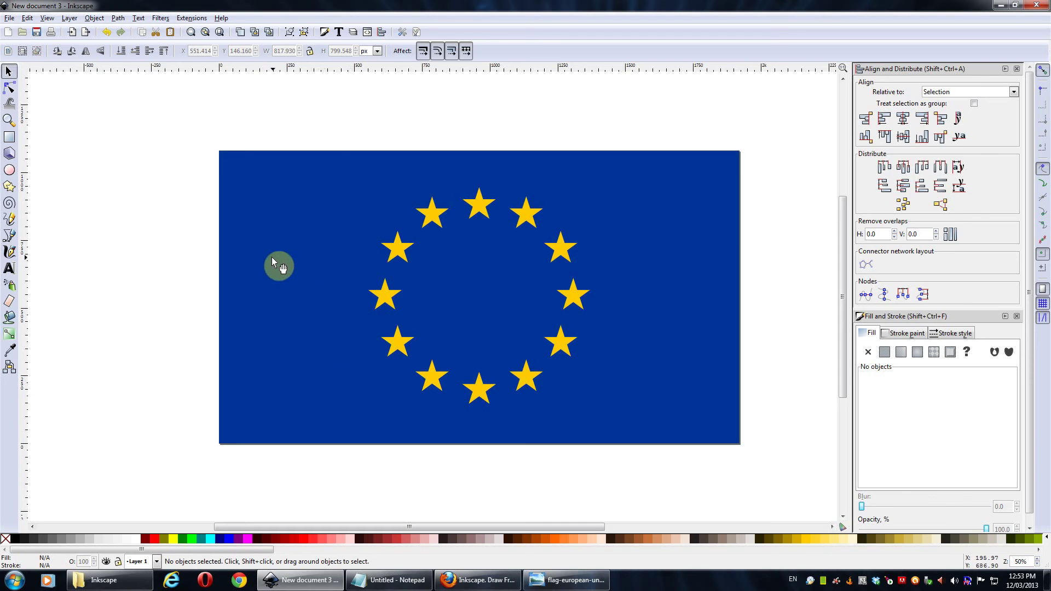
- Compare the drawn flag with the reference image flag-european-union-v2.0.png in Windows Photo Viewer and return to Inkscape
scroll(376, 240, up, 1)
drag(546, 247, 475, 223)
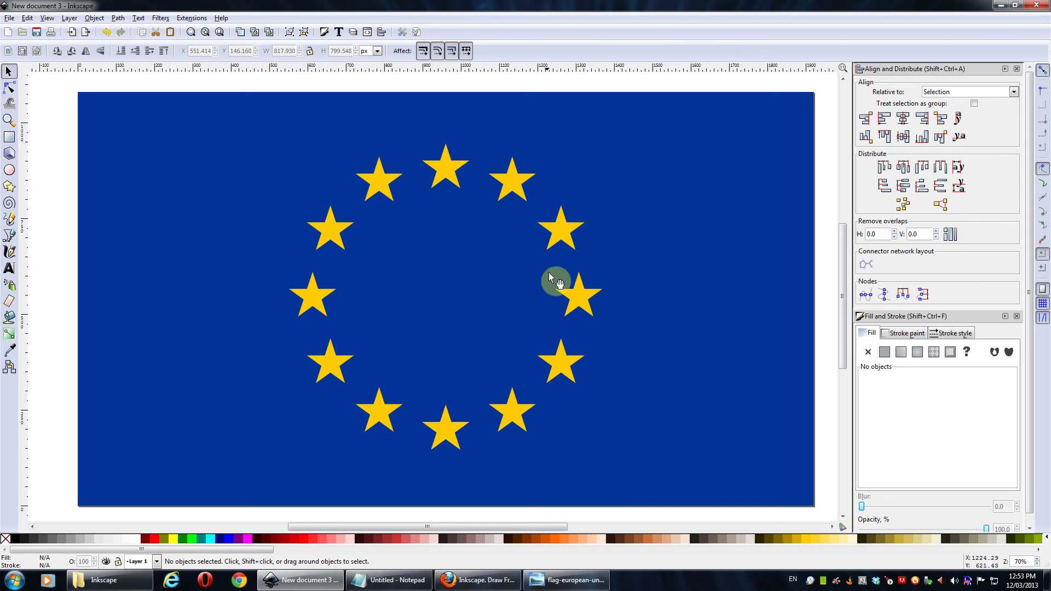
click(567, 579)
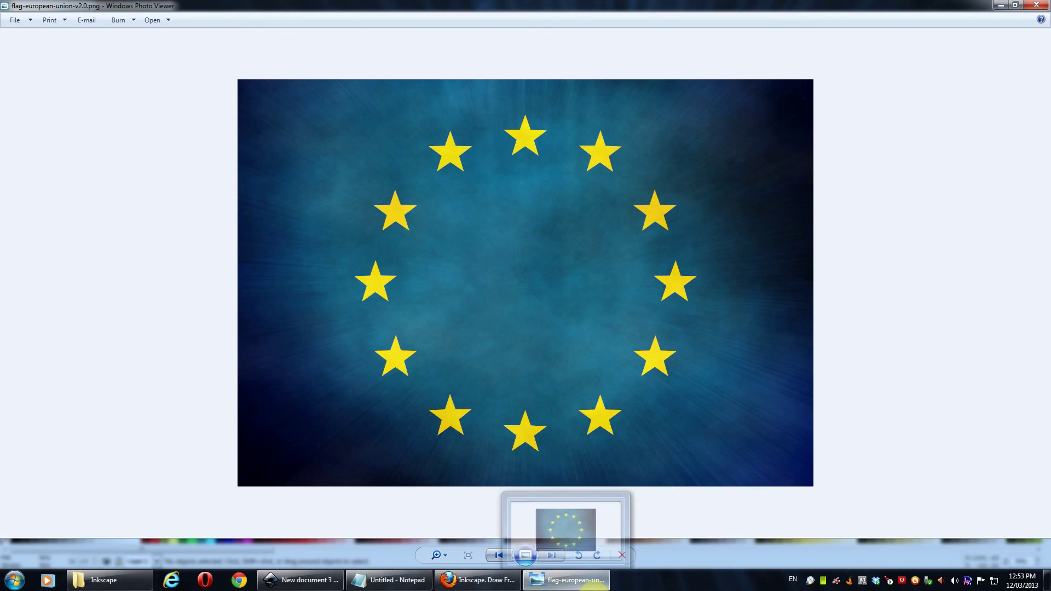
click(592, 584)
drag(599, 301, 635, 286)
ctrl+scroll(635, 286, up, 1)
ctrl+scroll(626, 284, down, 1)
drag(616, 281, 661, 280)
key(super+d)
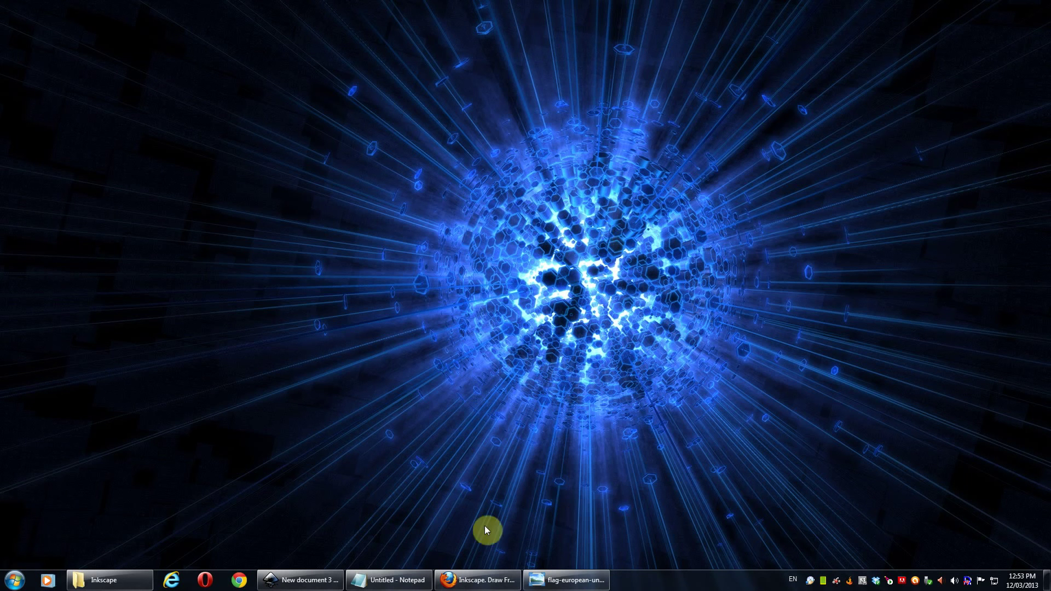
click(564, 524)
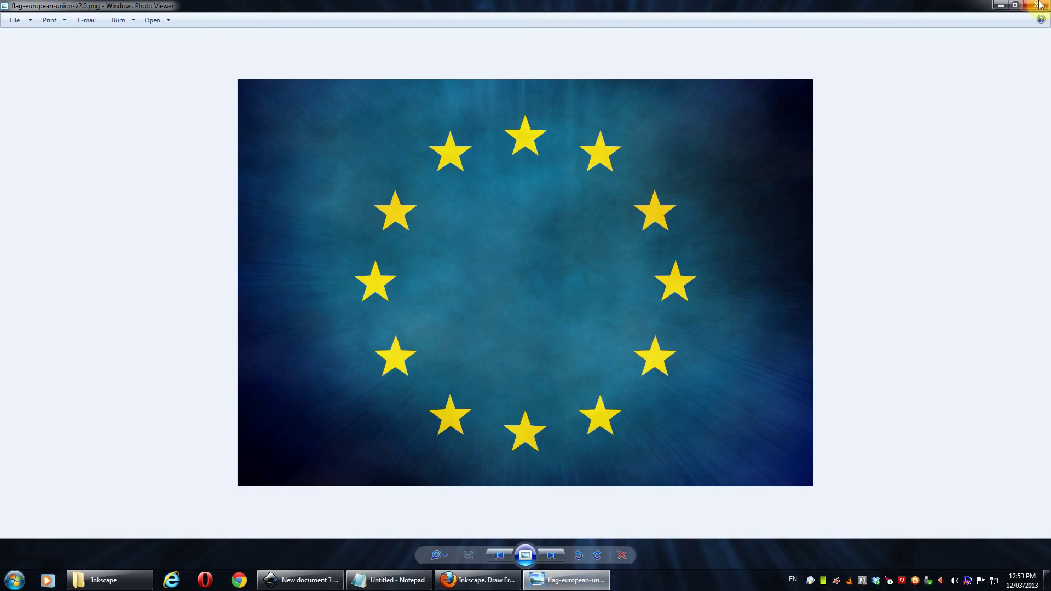
click(300, 579)
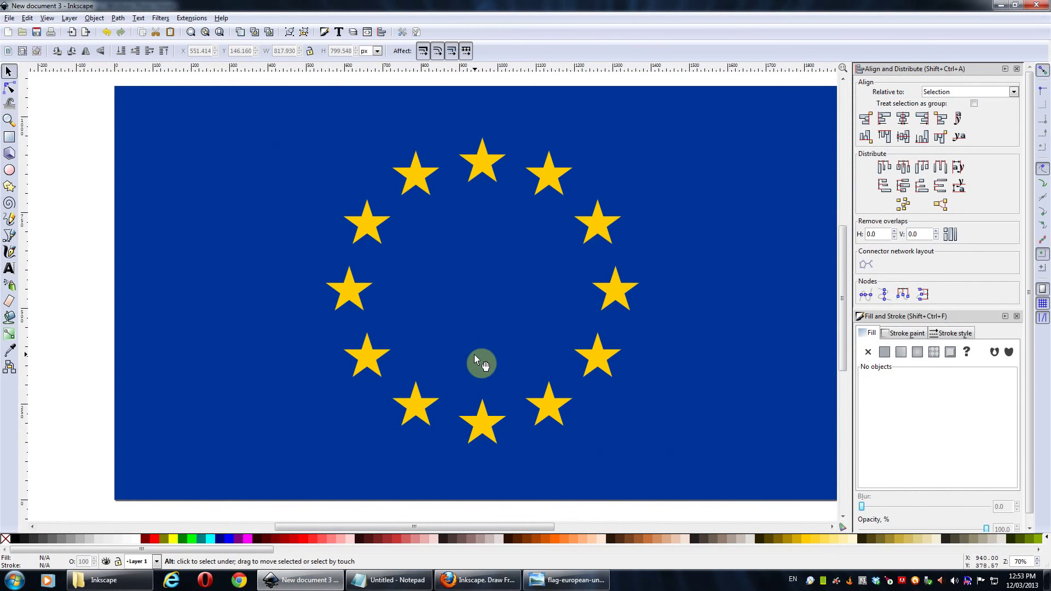